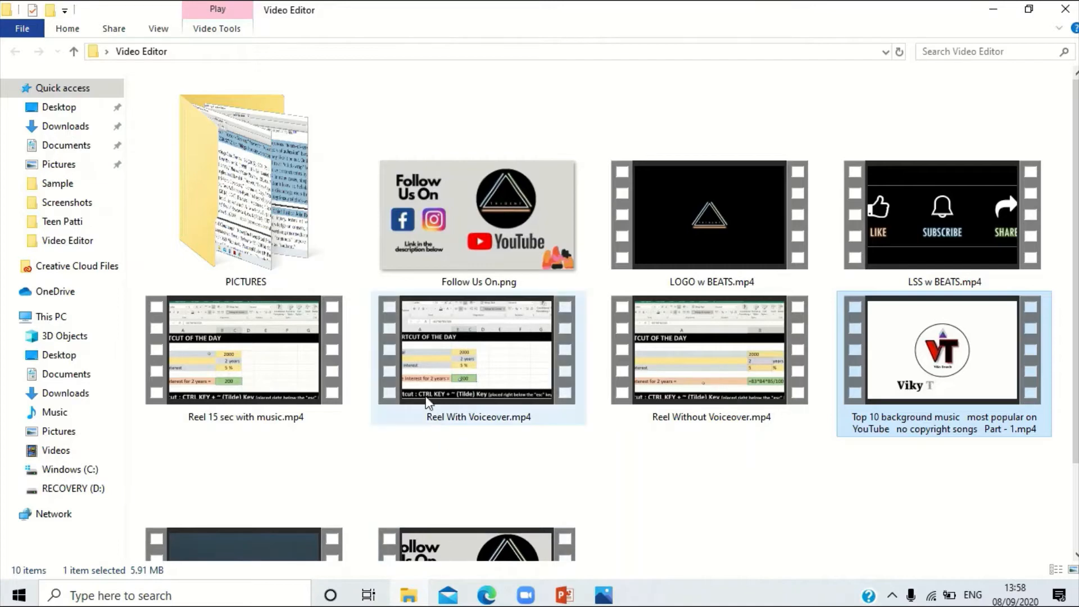
- Create a new video in Photos from all the screenshots in the PICTURES folder
{"action": "left_click", "coordinate": [215, 145]}
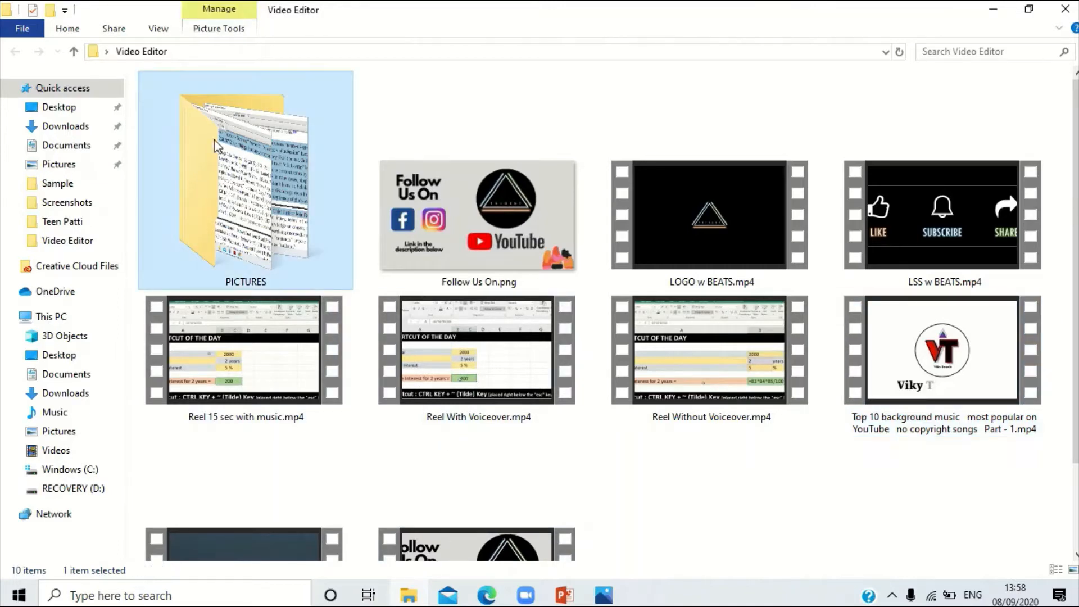
{"action": "double_click", "coordinate": [214, 141]}
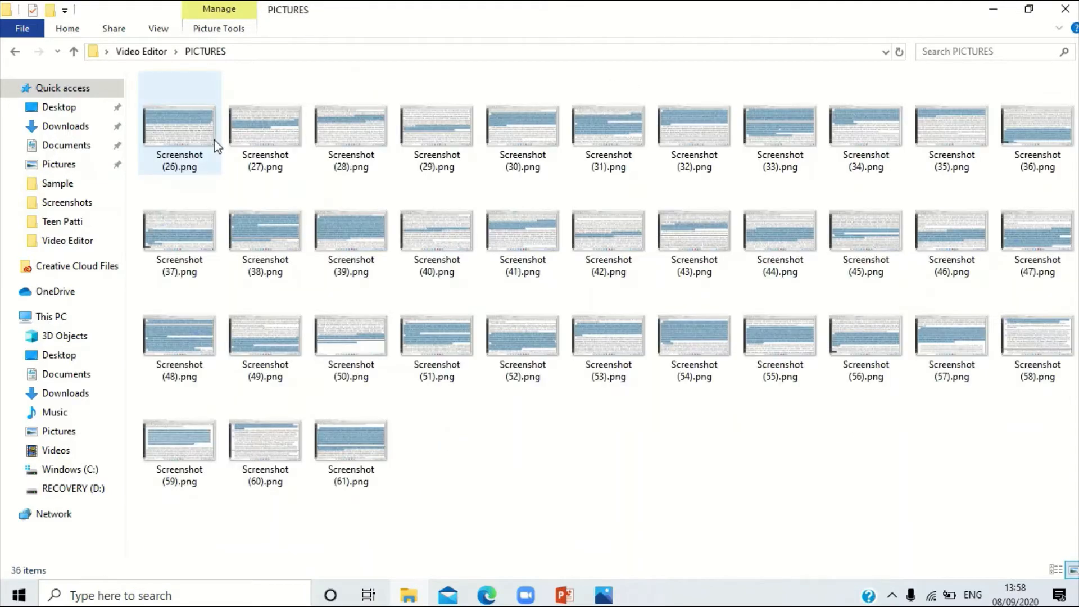
{"action": "left_click", "coordinate": [179, 133]}
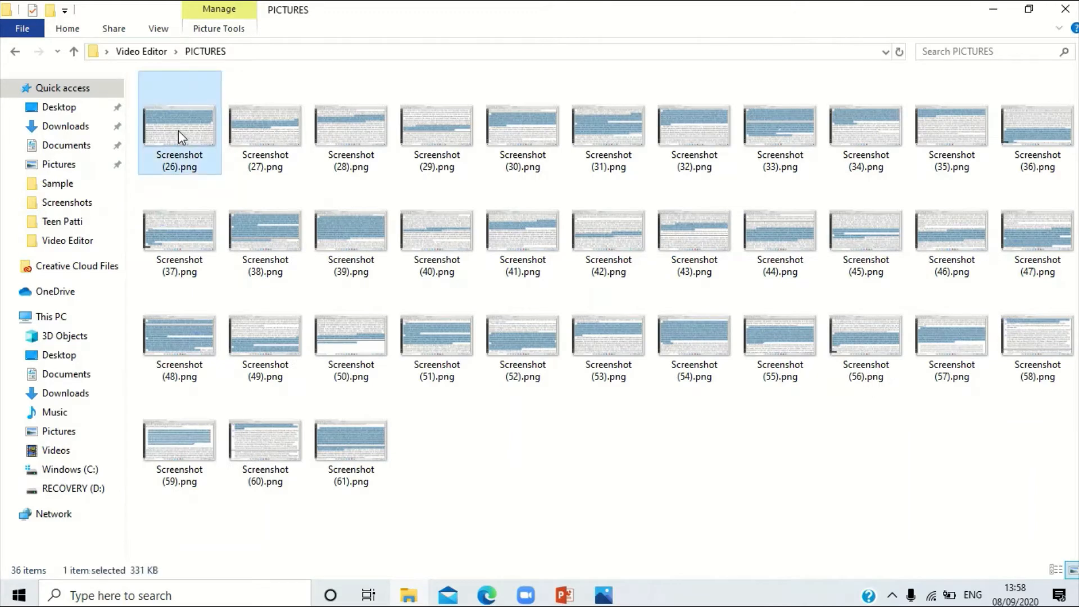
{"action": "key", "text": "ctrl+a"}
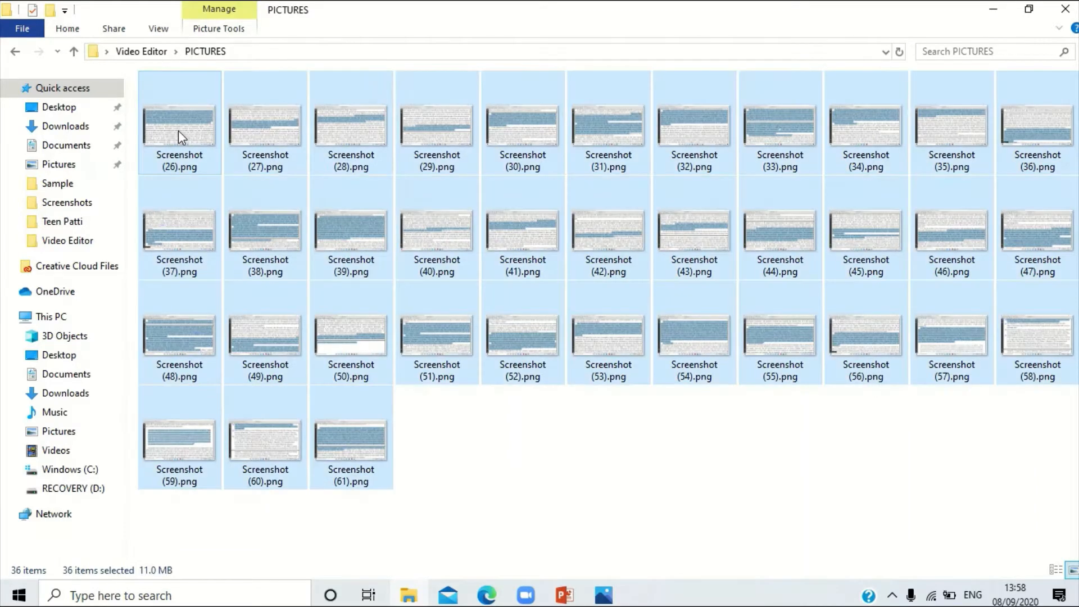
{"action": "right_click", "coordinate": [334, 152]}
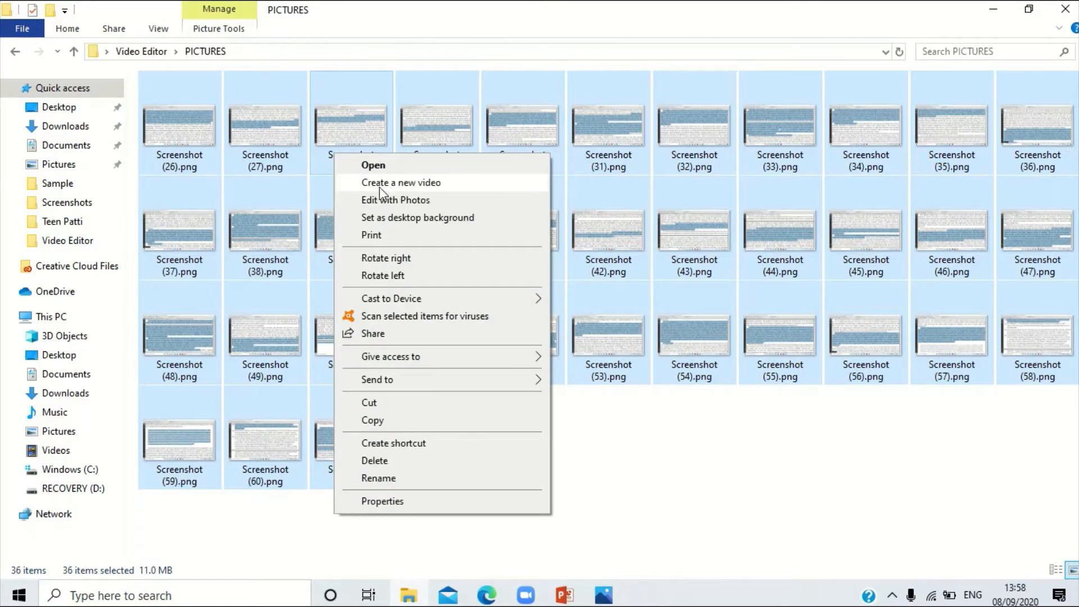
{"action": "left_click", "coordinate": [435, 188]}
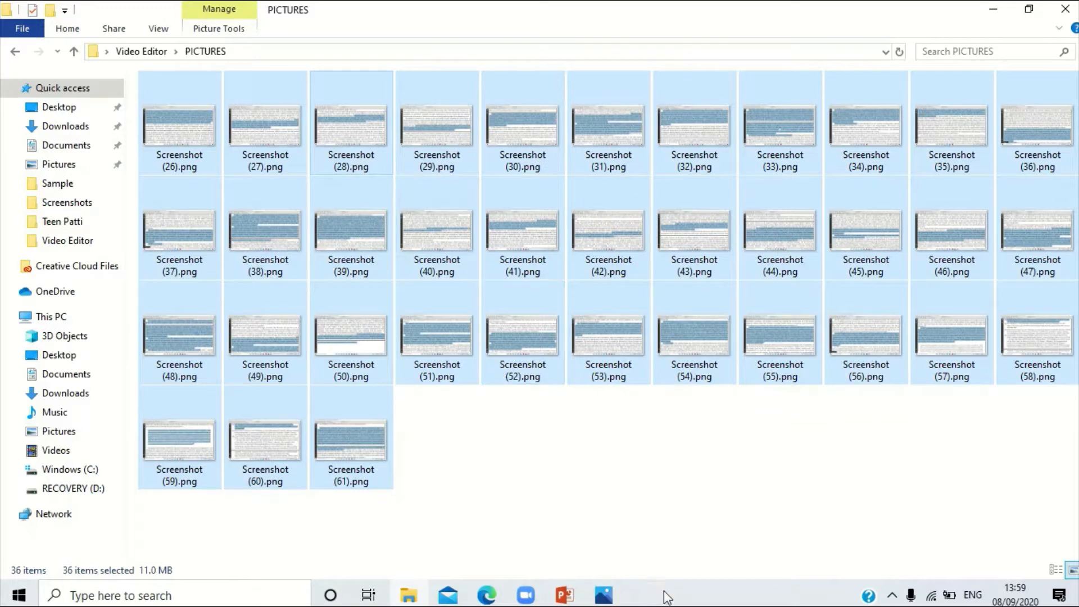
{"action": "left_click", "coordinate": [604, 595]}
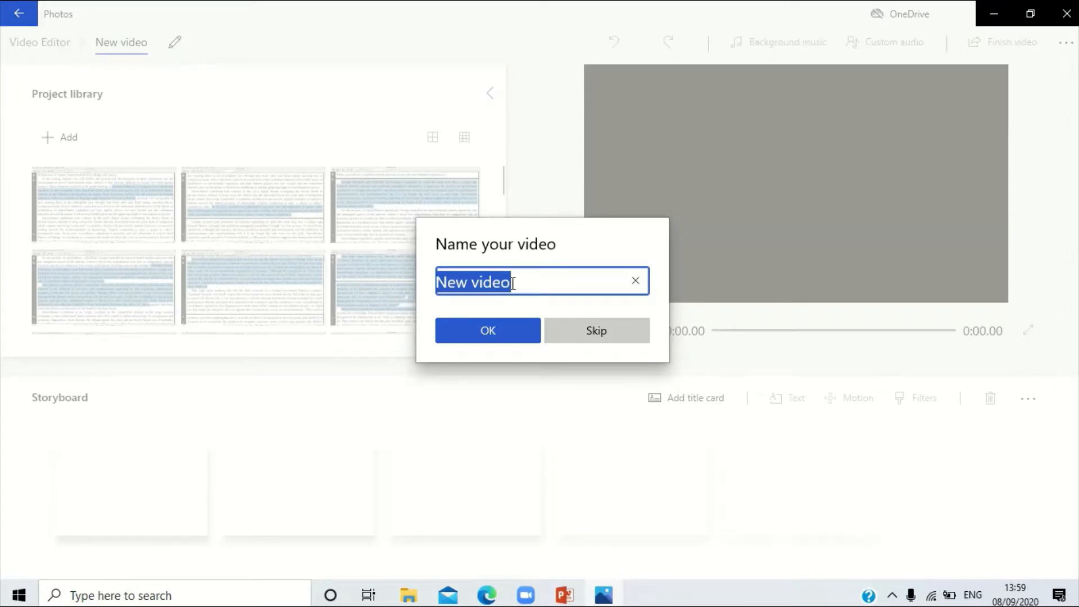
- Name the new video project "Picture"
{"action": "type", "text": "Pict"}
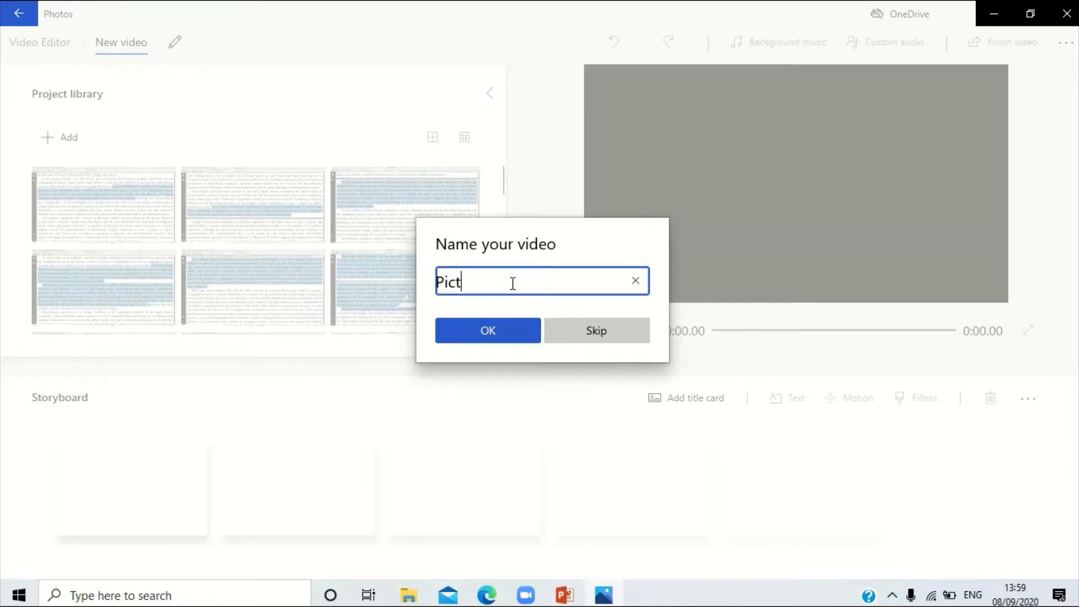
{"action": "type", "text": "ure"}
{"action": "left_click", "coordinate": [494, 327]}
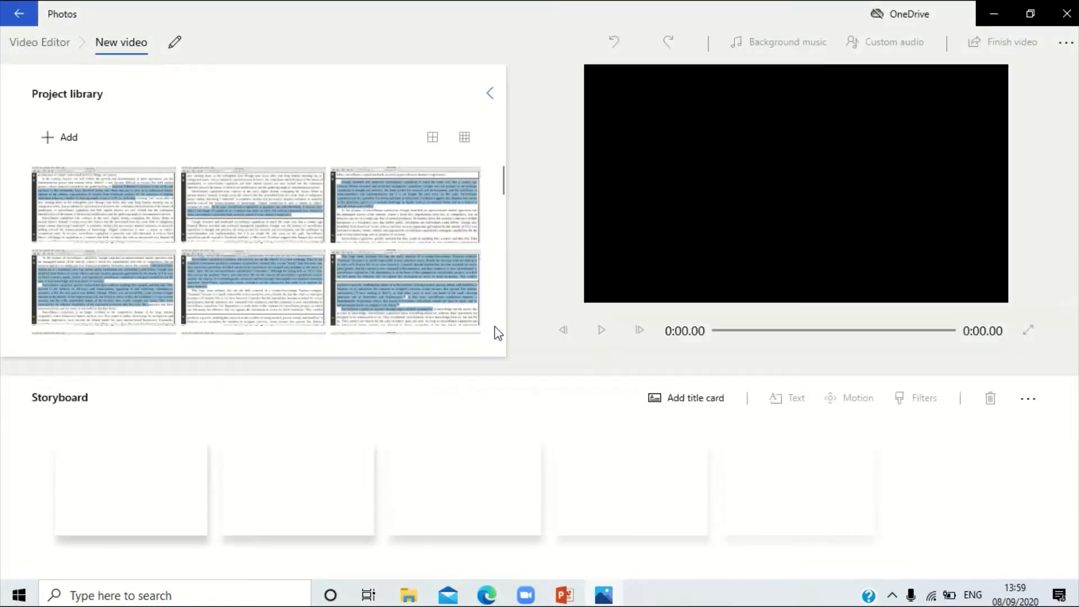
{"action": "left_click", "coordinate": [271, 220]}
{"action": "left_click", "coordinate": [164, 200]}
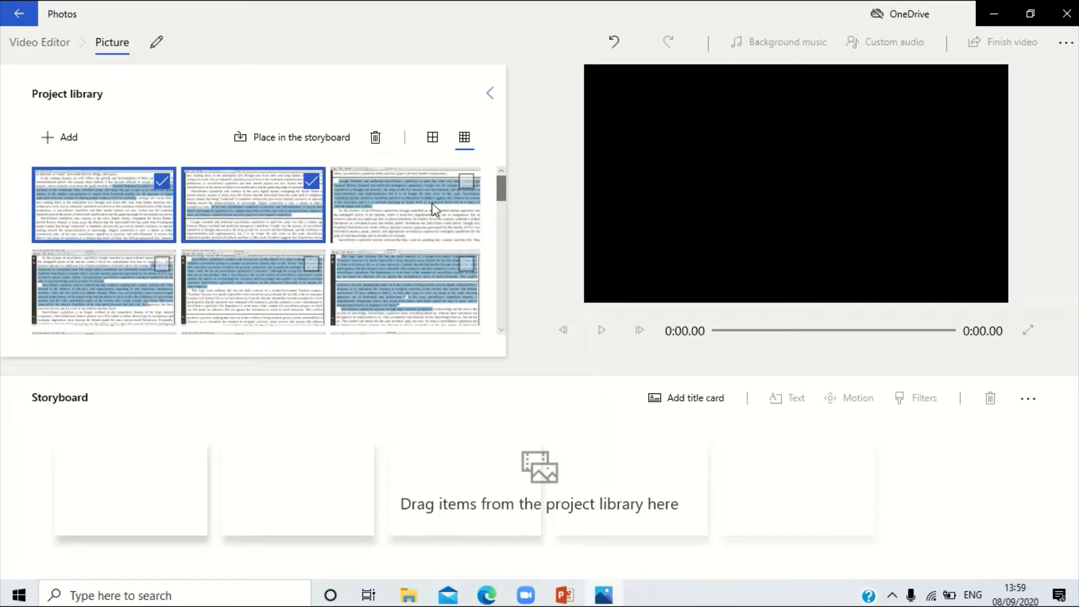
{"action": "left_click", "coordinate": [467, 183]}
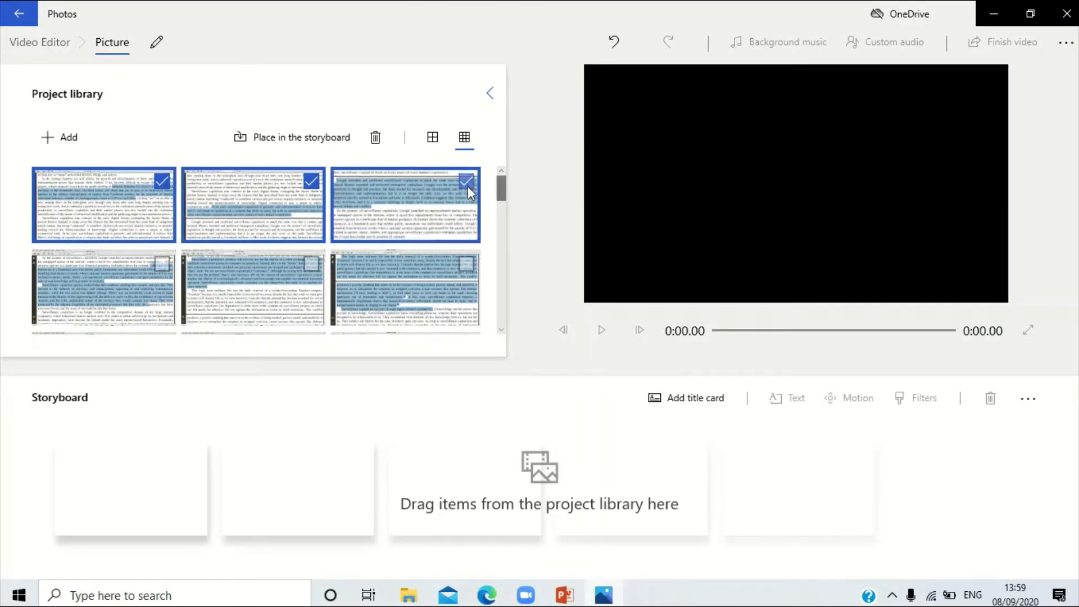
{"action": "left_click", "coordinate": [484, 220]}
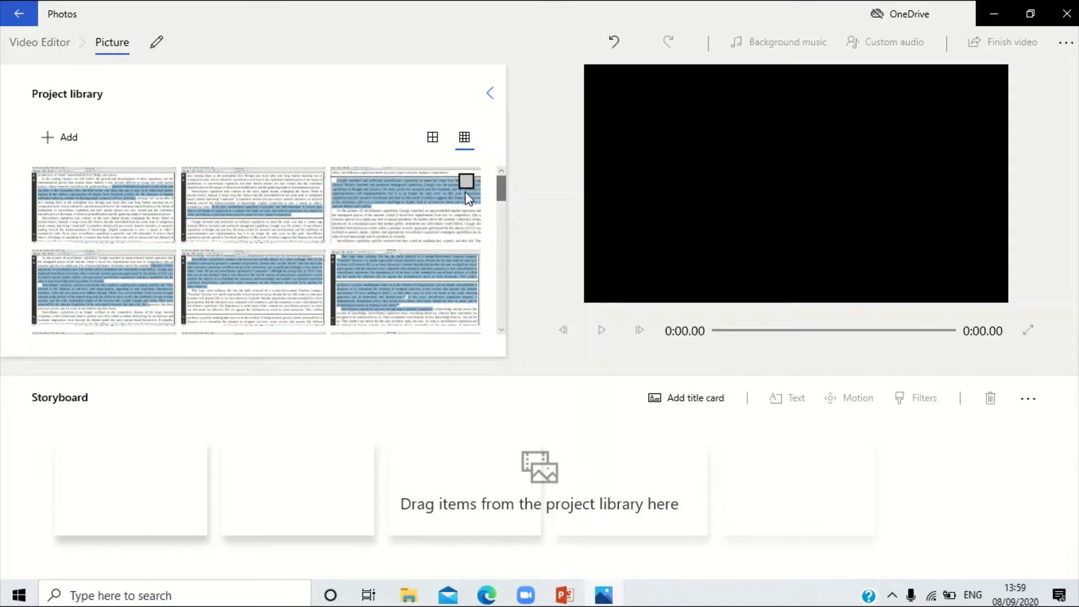
- Select every picture in the project library and place them all in the storyboard
{"action": "left_click", "coordinate": [65, 191]}
{"action": "key", "text": "shift+Down"}
{"action": "key", "text": "shift+Down"}
{"action": "key", "text": "shift+Down"}
{"action": "key", "text": "shift+Down"}
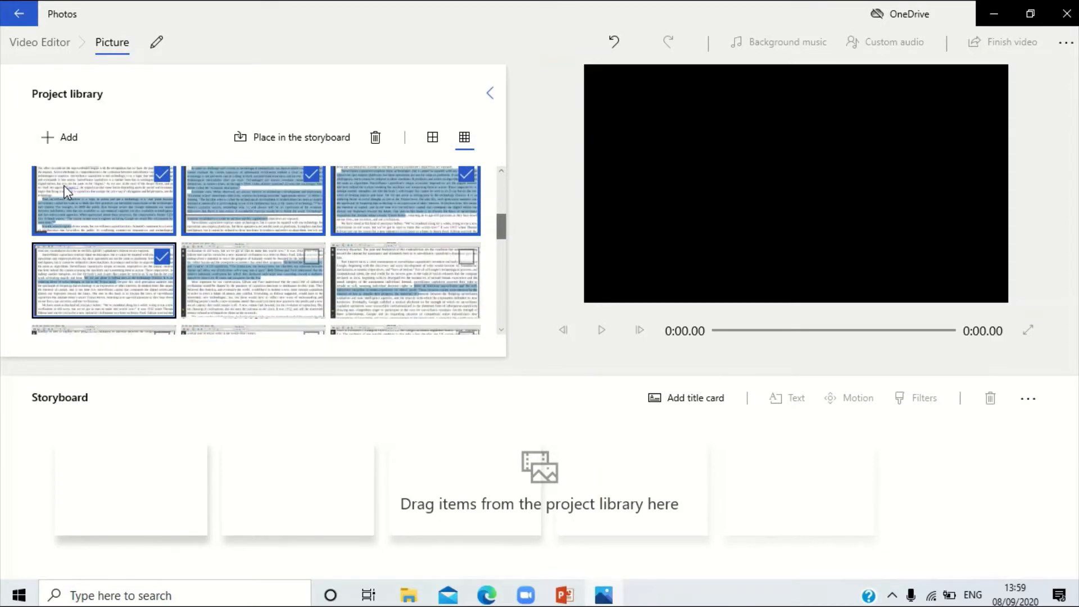
{"action": "key", "text": "shift+Down"}
{"action": "key", "text": "shift+Down"}
{"action": "key", "text": "shift+Down"}
{"action": "key", "text": "shift+Down"}
{"action": "key", "text": "shift+Down"}
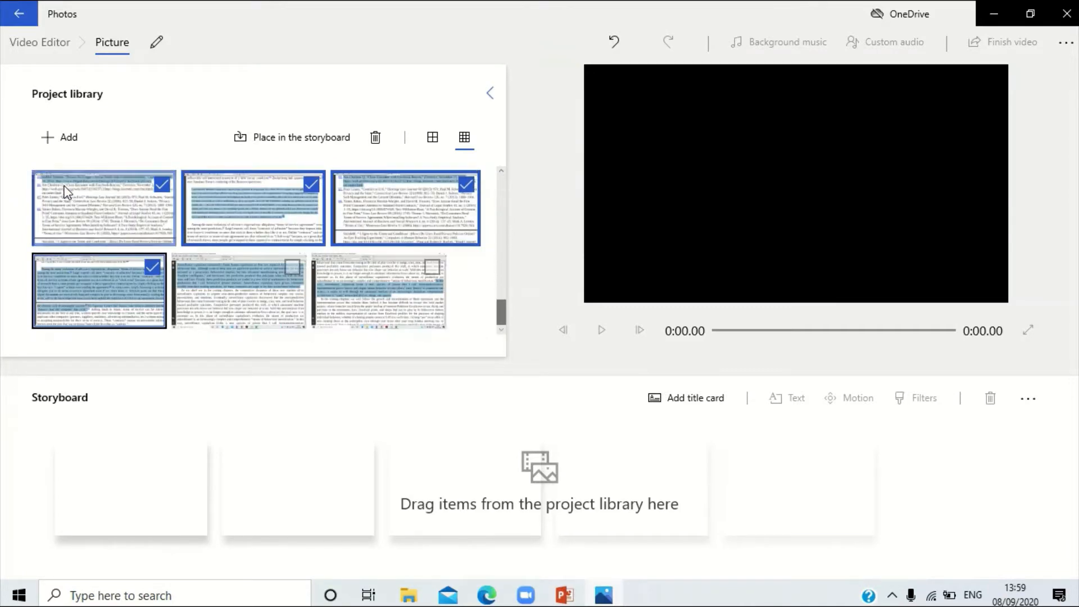
{"action": "key", "text": "shift+Right"}
{"action": "key", "text": "shift+Right"}
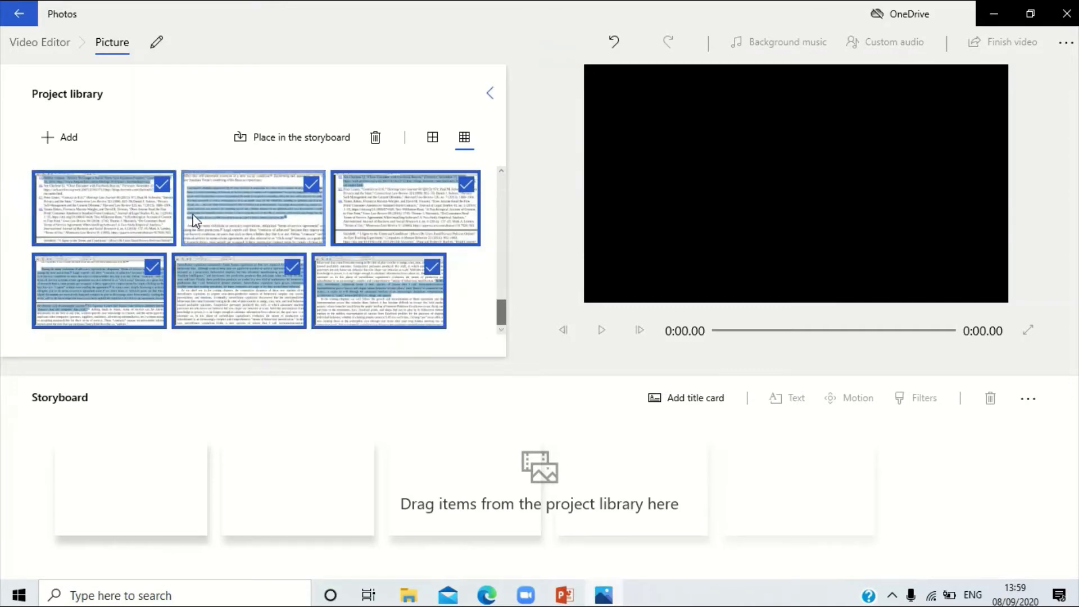
{"action": "left_click_drag", "start_coordinate": [194, 219], "coordinate": [210, 503]}
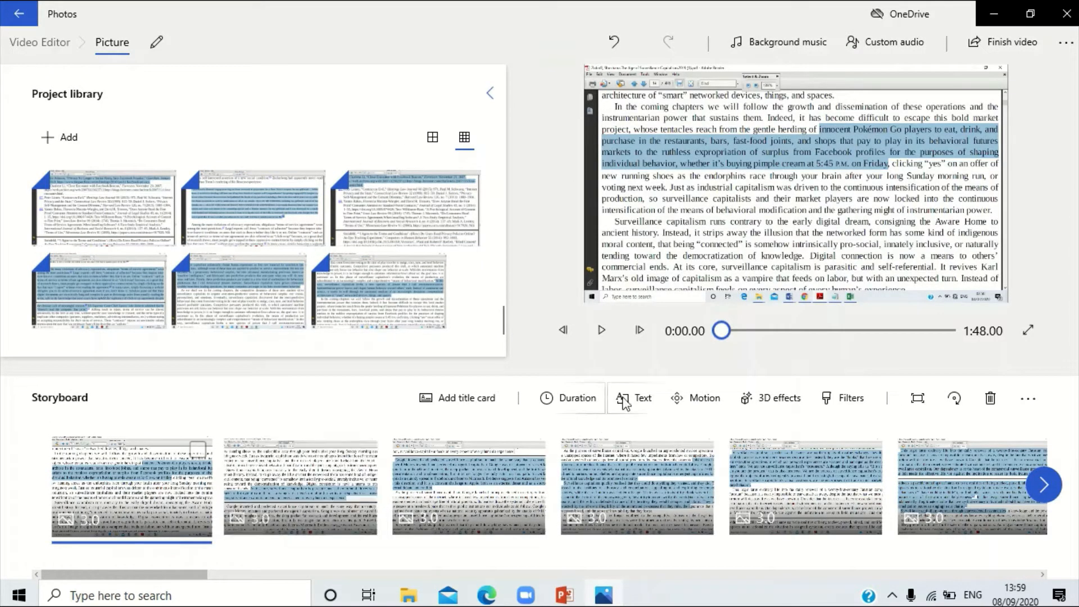
- Play the beginning of the slideshow preview and stop it on the second storyboard picture
{"action": "left_click", "coordinate": [592, 338]}
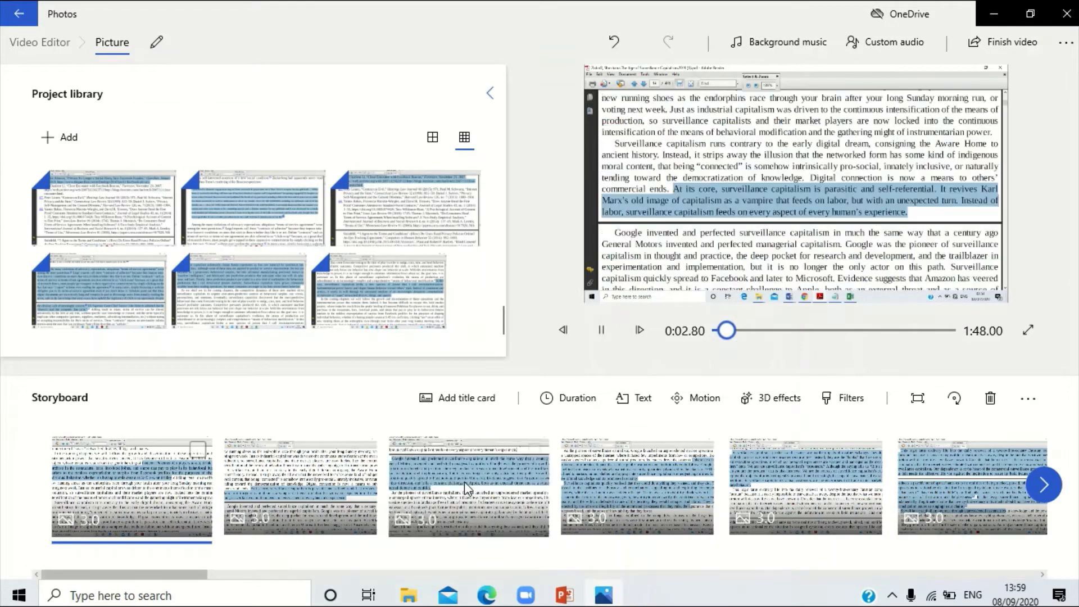
{"action": "left_click", "coordinate": [312, 471]}
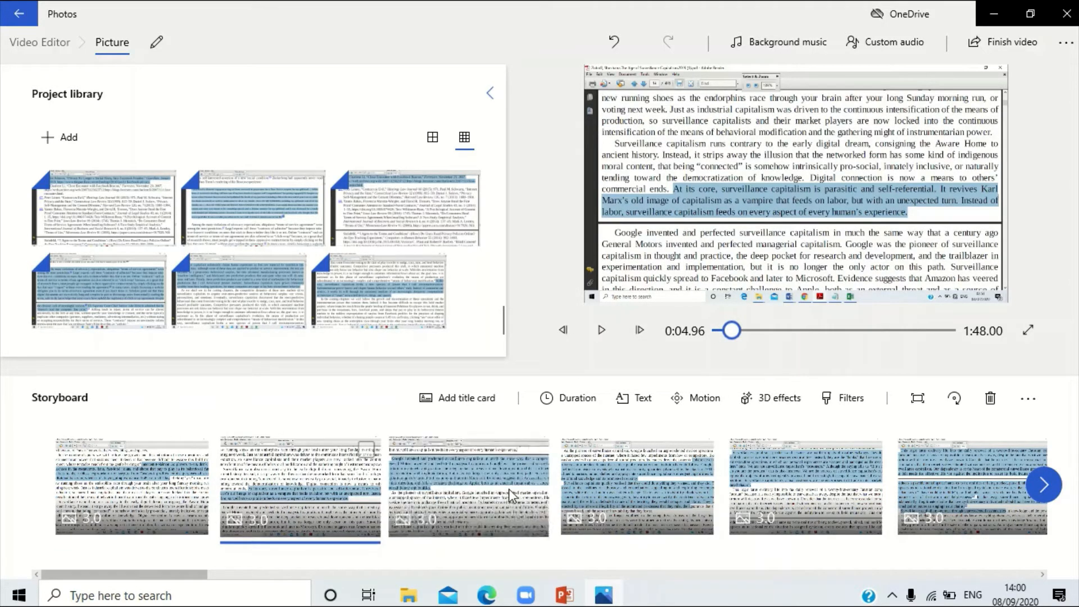
- Set the duration of the first five storyboard pictures to 2 seconds, then clear the selection
{"action": "left_click", "coordinate": [197, 451]}
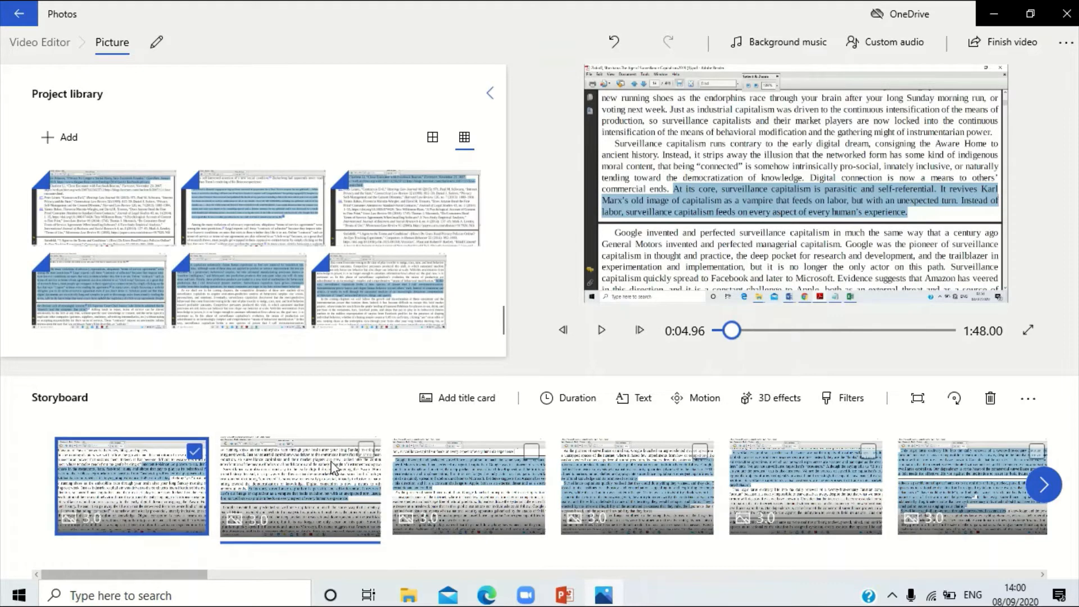
{"action": "left_click", "coordinate": [367, 450]}
{"action": "left_click", "coordinate": [531, 451]}
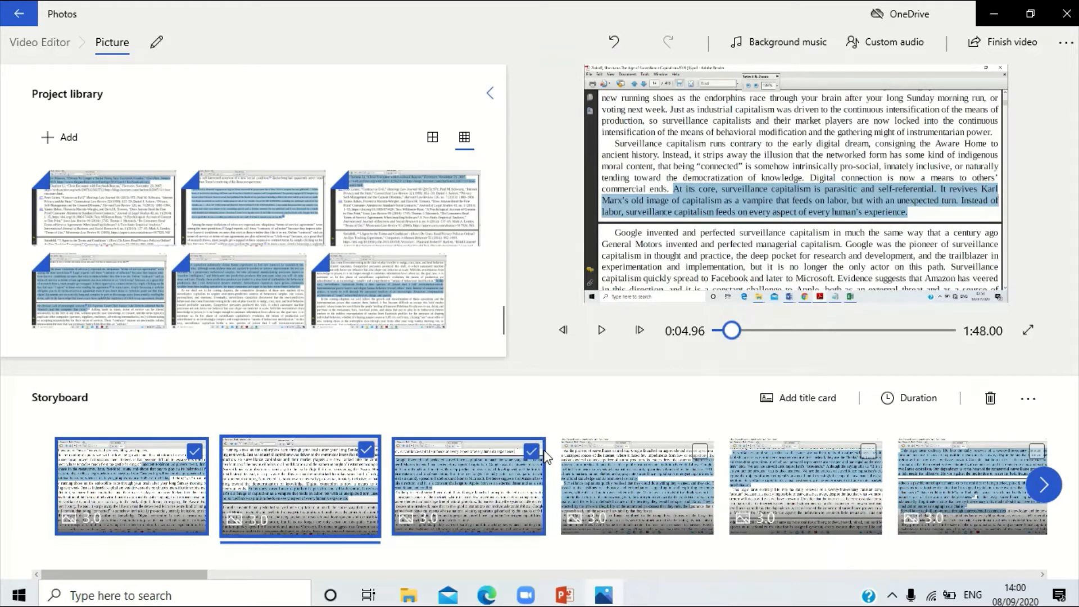
{"action": "left_click", "coordinate": [716, 459]}
{"action": "left_click", "coordinate": [866, 450]}
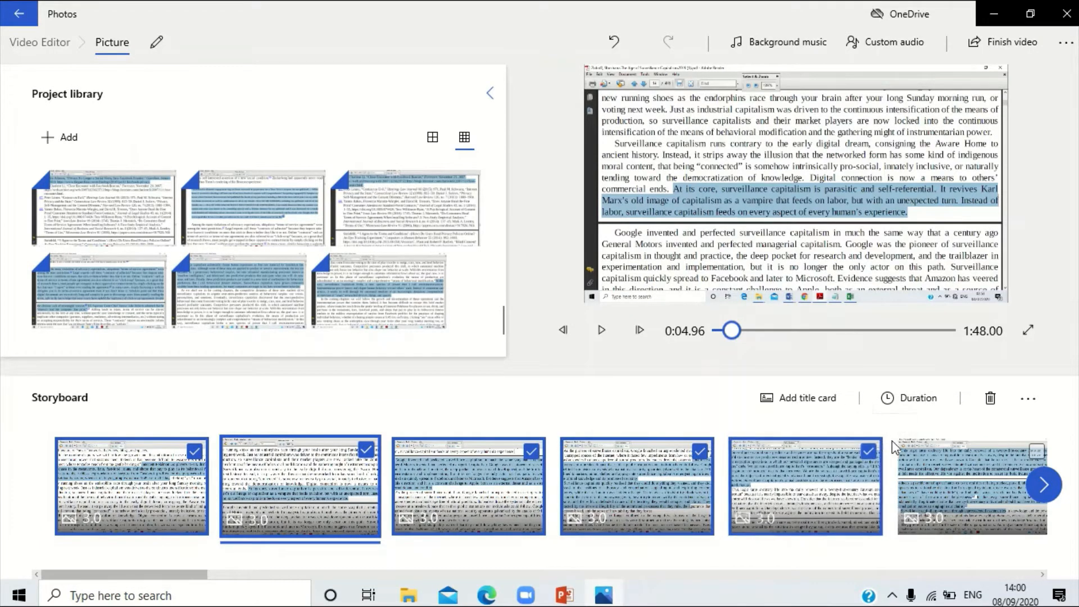
{"action": "left_click", "coordinate": [910, 397]}
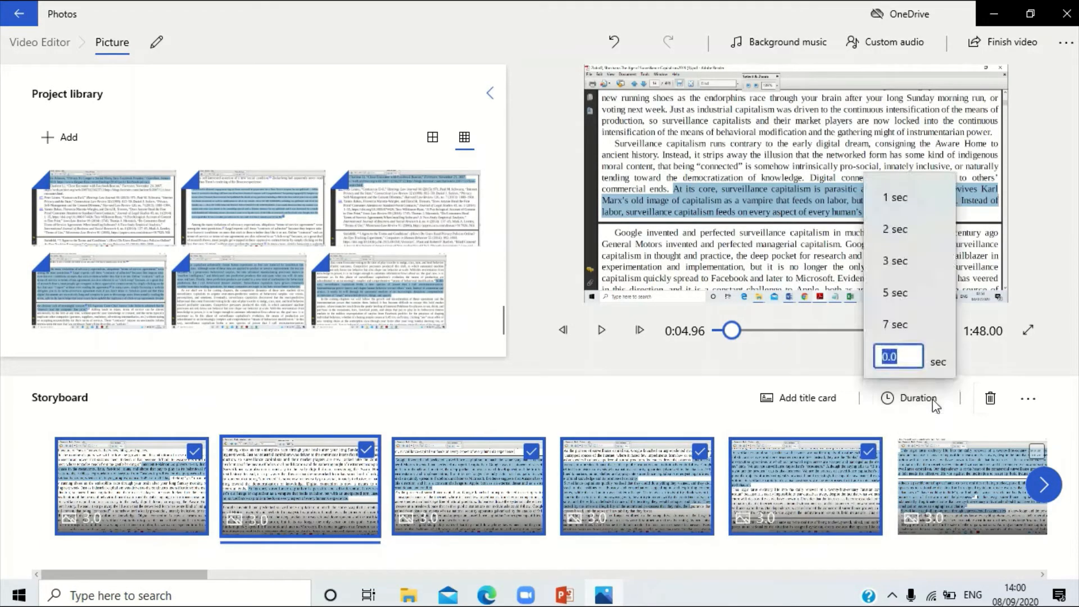
{"action": "left_click", "coordinate": [918, 265]}
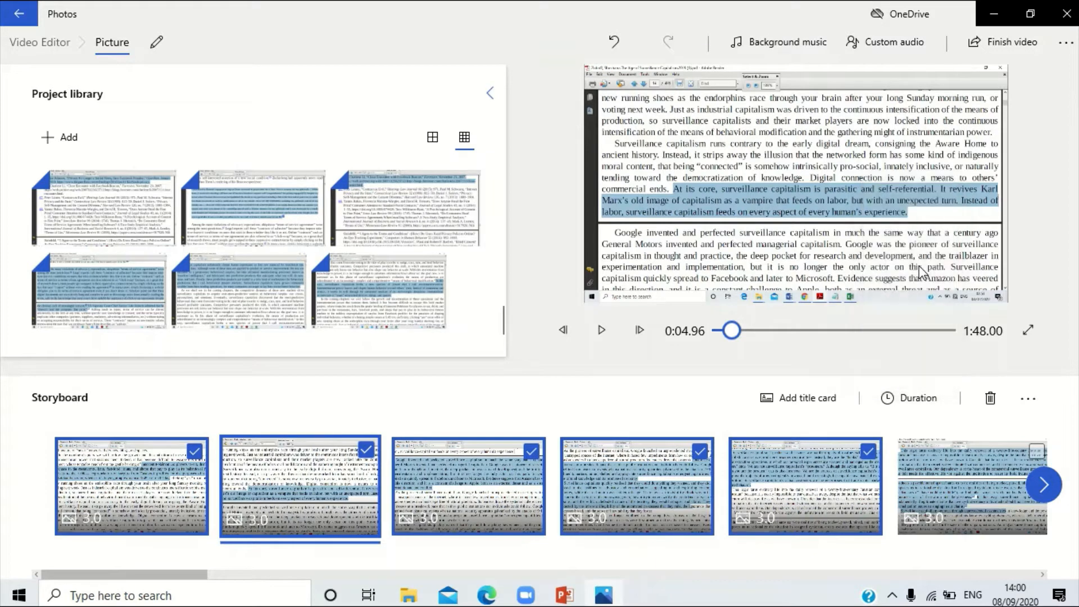
{"action": "left_click", "coordinate": [902, 400]}
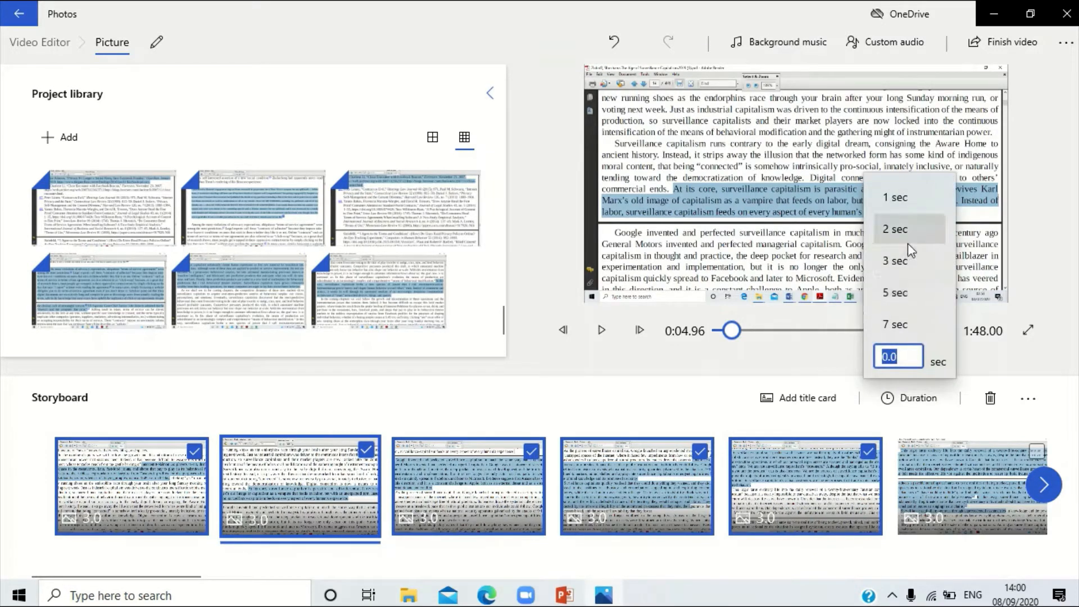
{"action": "left_click", "coordinate": [908, 244]}
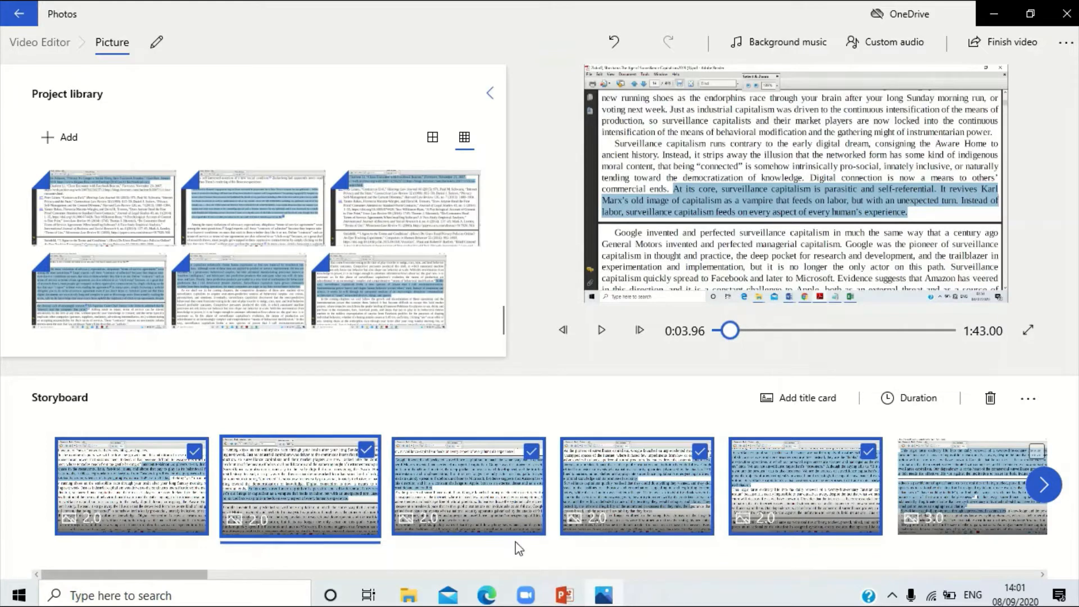
{"action": "left_click", "coordinate": [674, 543]}
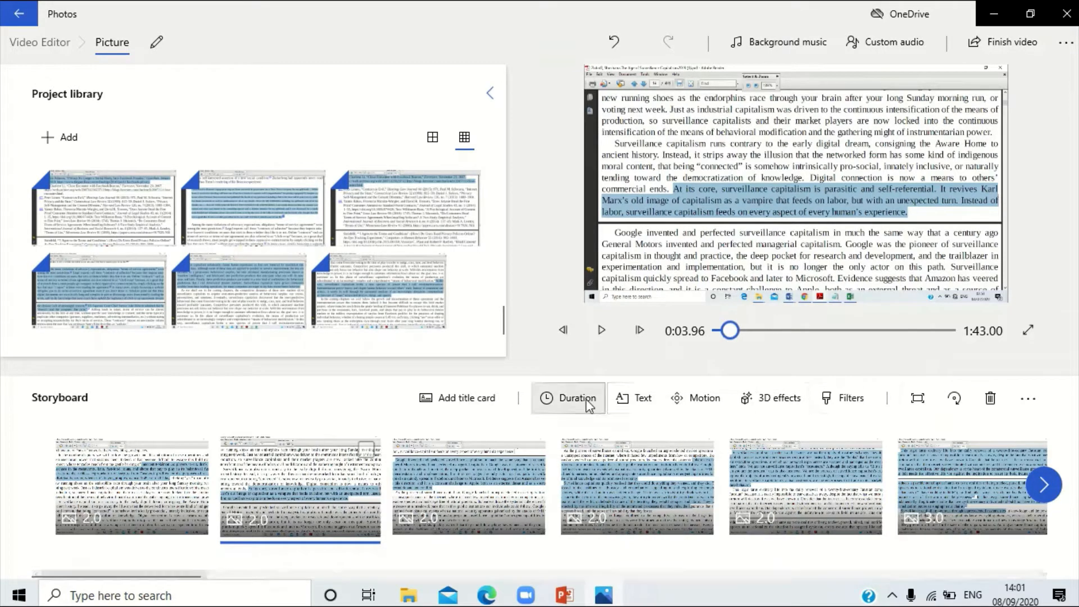
- Close the Picture project in Photos and return from the PICTURES folder to the Video Editor folder
{"action": "left_click", "coordinate": [1066, 12]}
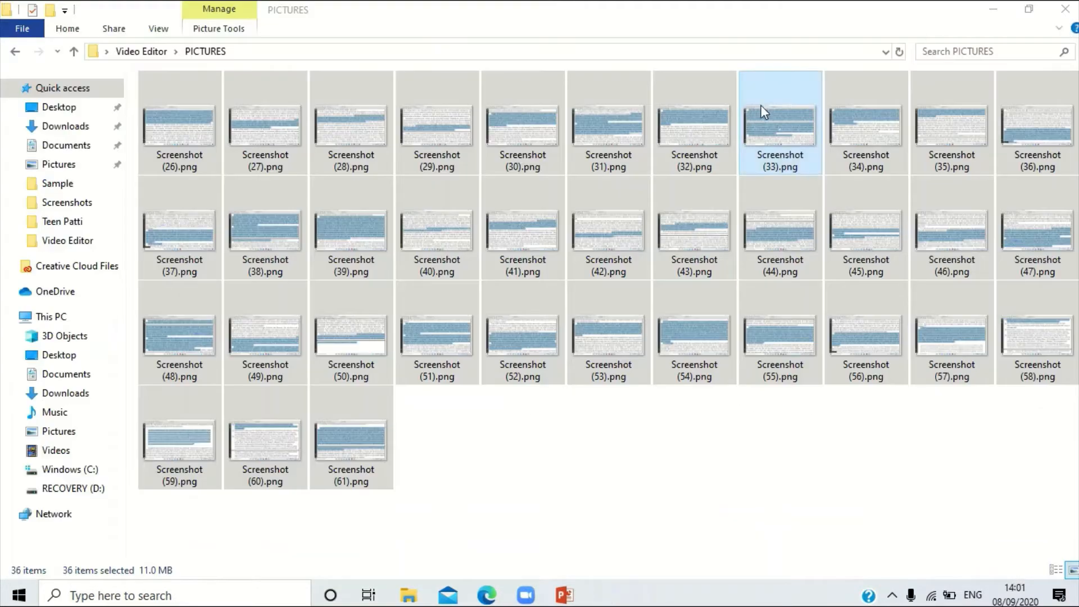
{"action": "left_click", "coordinate": [535, 441]}
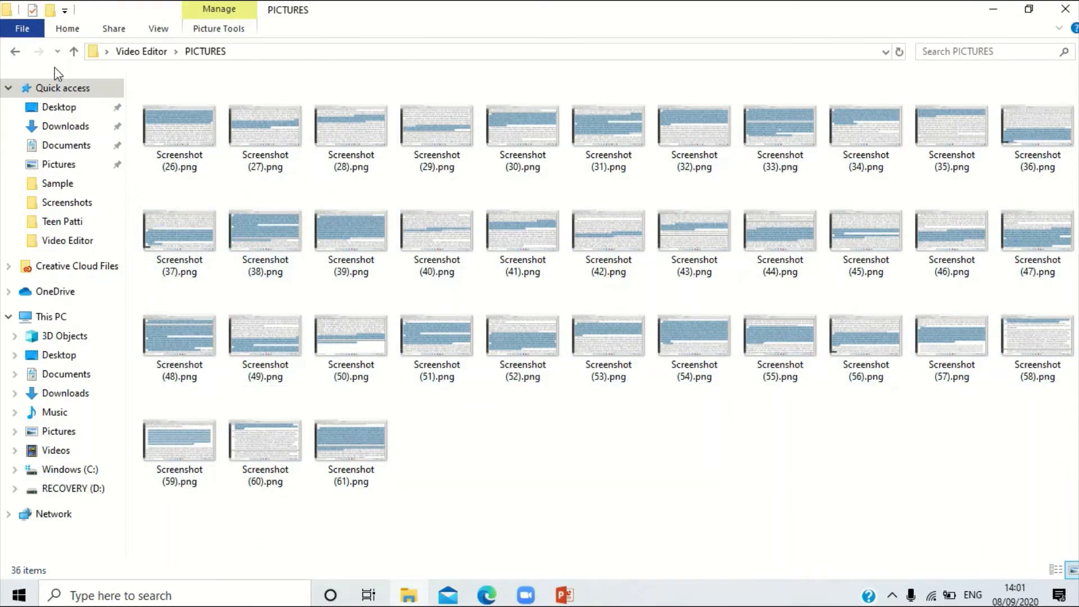
{"action": "left_click", "coordinate": [16, 52]}
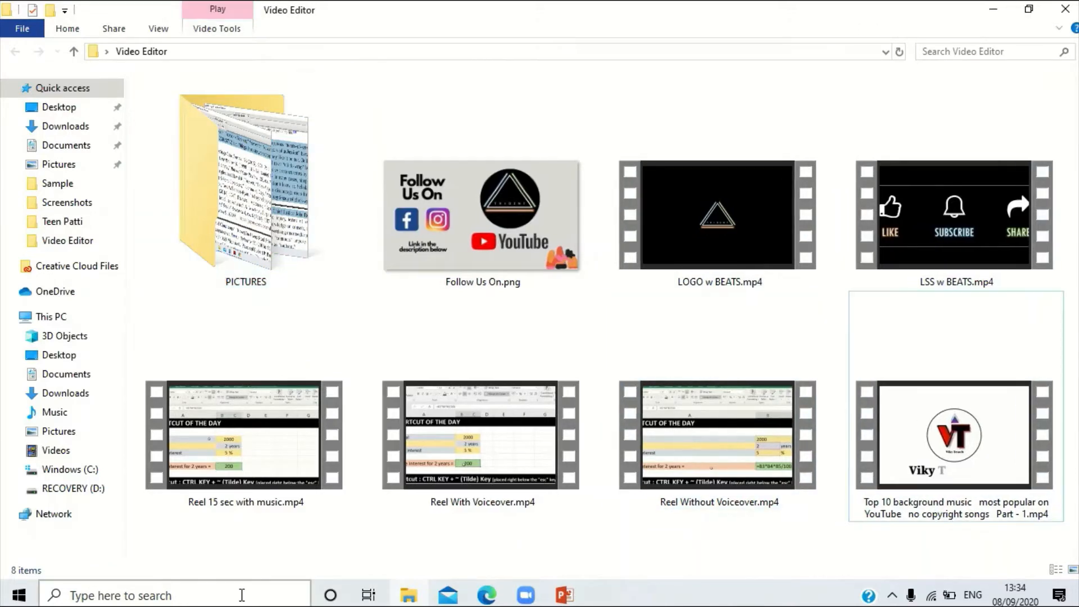
- Find and open the Windows Video editor app and start a new video project
{"action": "left_click", "coordinate": [242, 594]}
{"action": "type", "text": "vid"}
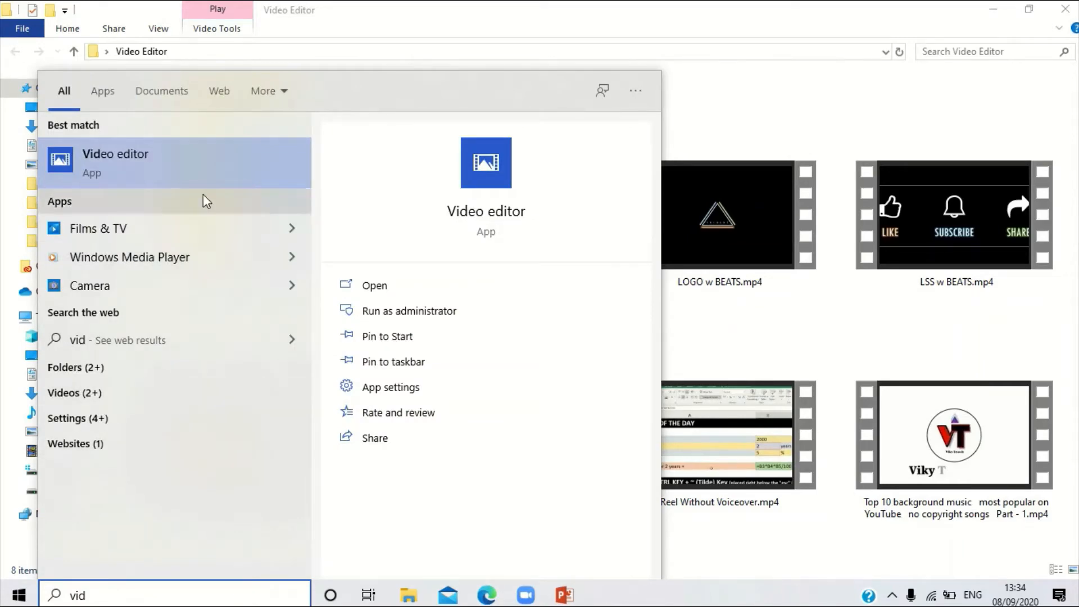
{"action": "left_click", "coordinate": [213, 179]}
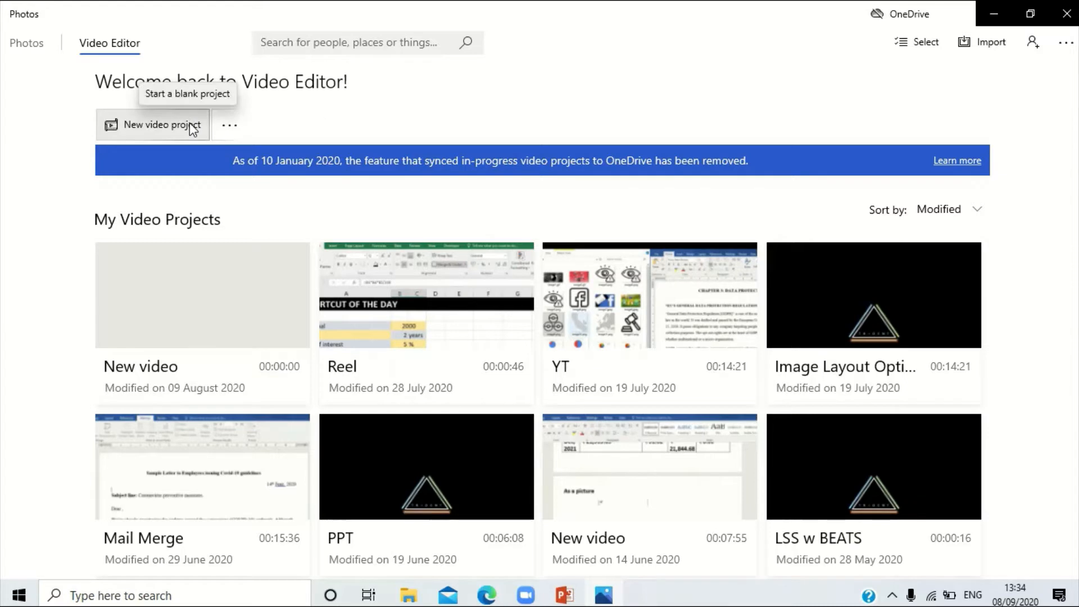
{"action": "left_click", "coordinate": [192, 141]}
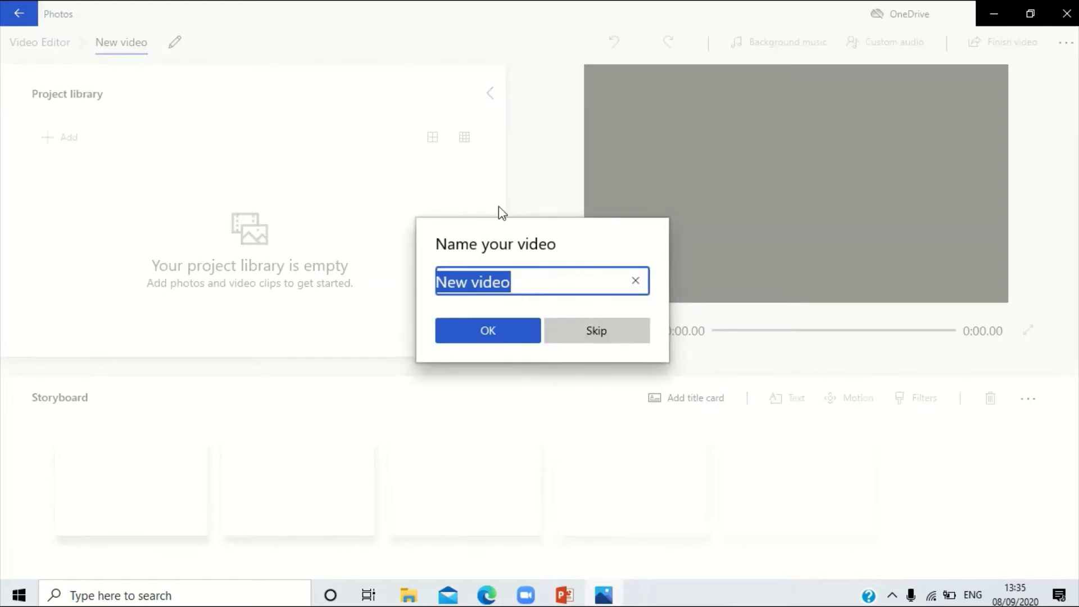
- Name the blank video project "Video Editor"
{"action": "key", "text": "BackSpace"}
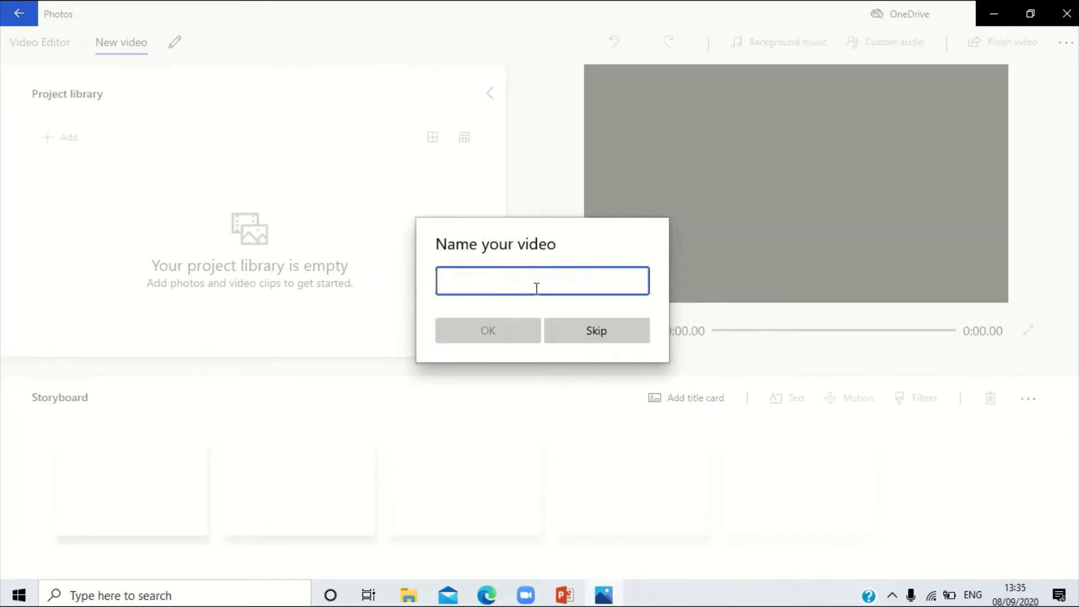
{"action": "type", "text": "Videp"}
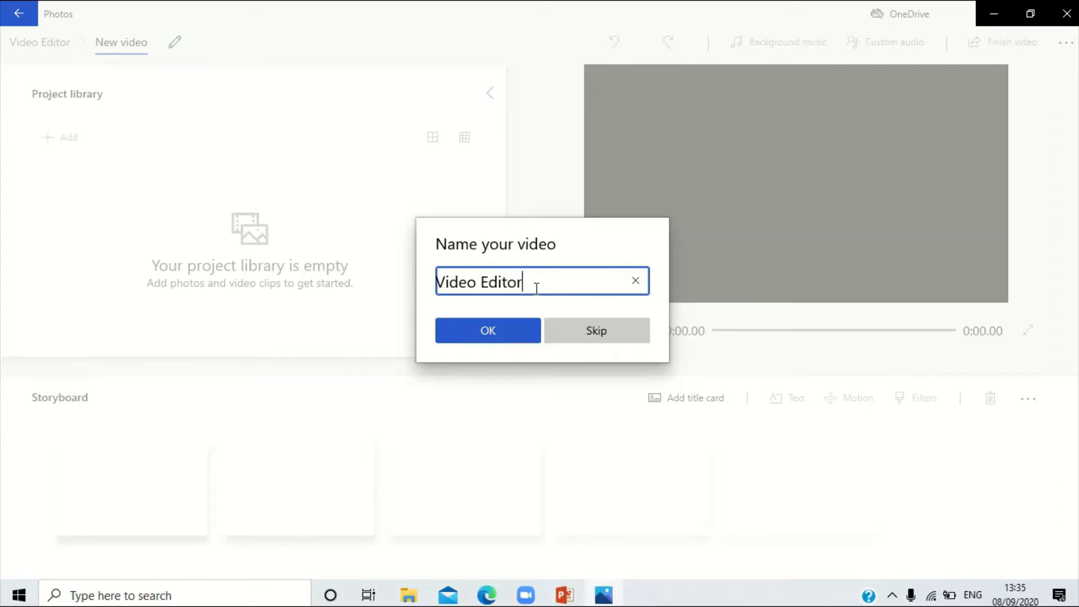
{"action": "type", "text": " Editor"}
{"action": "key", "text": "Return"}
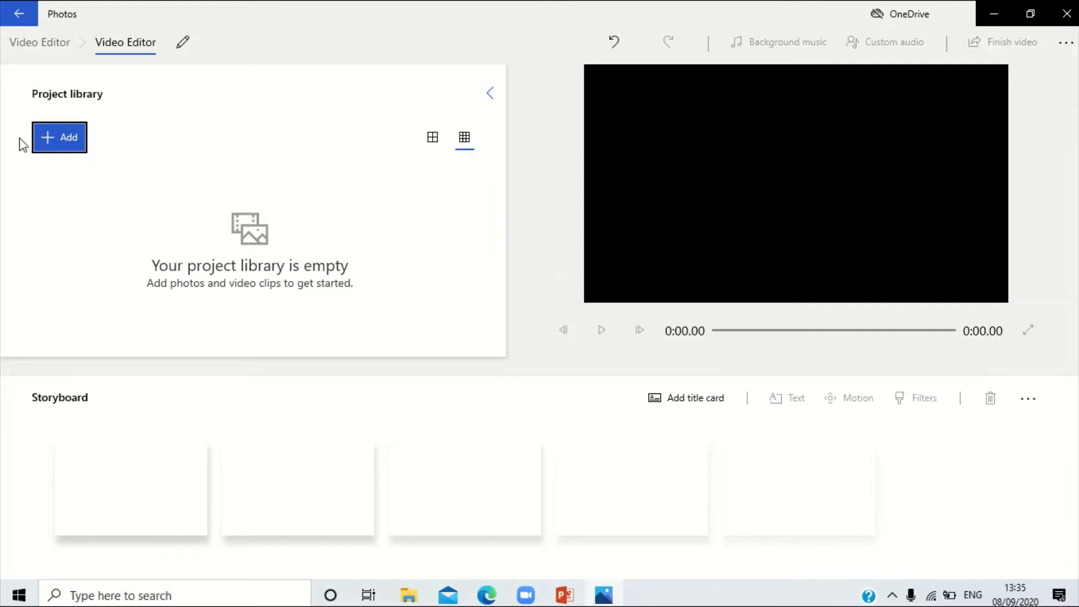
- Add the six files from Follow Us On.png through Reel Without Voiceover.mp4 in the Desktop Video Editor folder to the project library, then clear their selection
{"action": "left_click", "coordinate": [49, 137]}
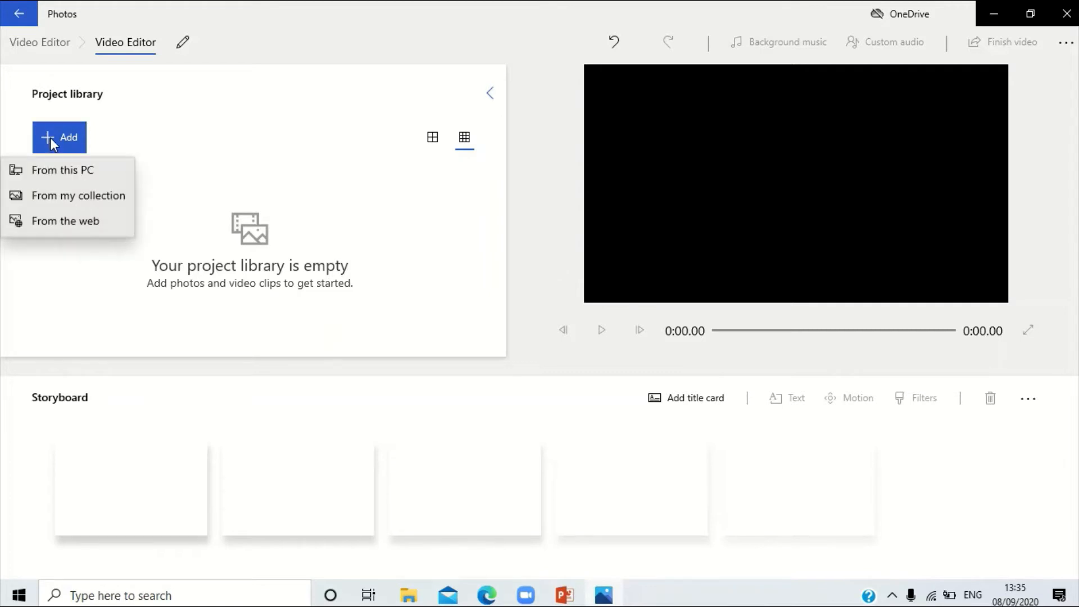
{"action": "left_click", "coordinate": [62, 173]}
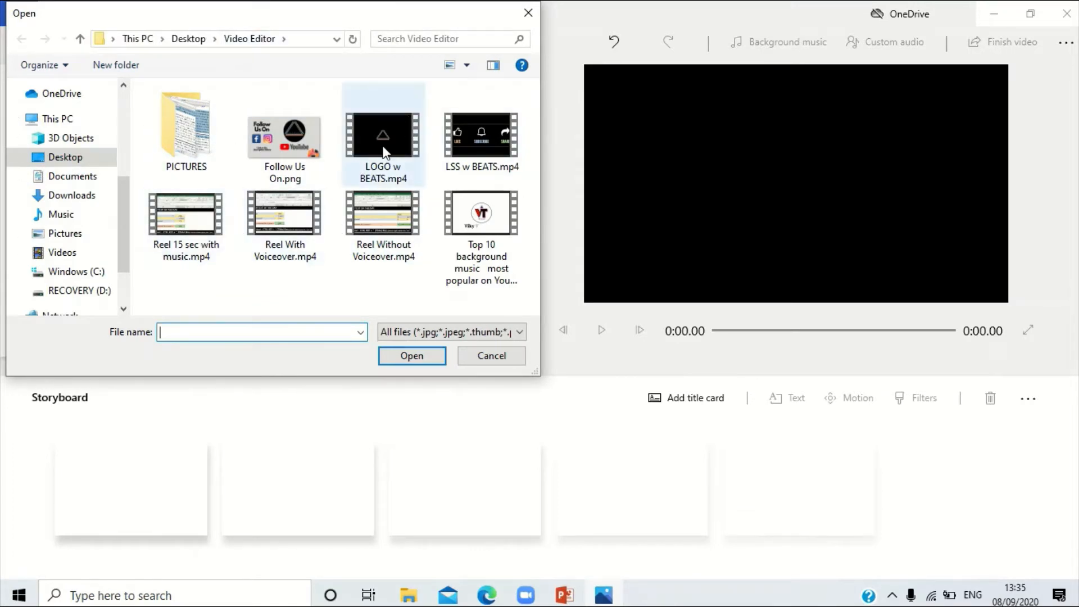
{"action": "left_click", "coordinate": [304, 154]}
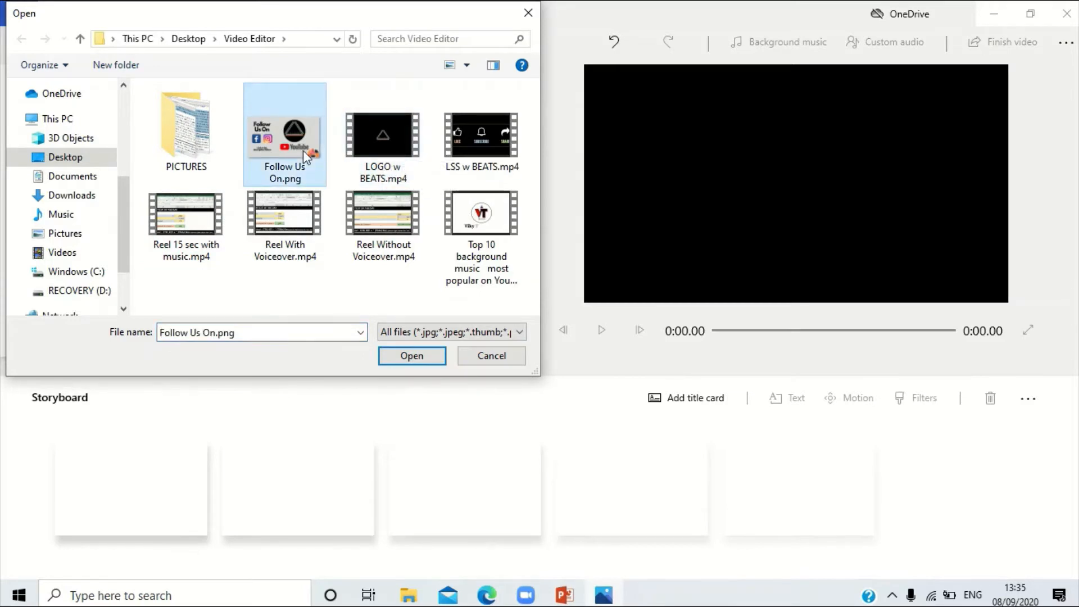
{"action": "key", "text": "shift+Right"}
{"action": "key", "text": "shift+Right"}
{"action": "key", "text": "shift+Right"}
{"action": "key", "text": "shift+Right"}
{"action": "key", "text": "shift+Right"}
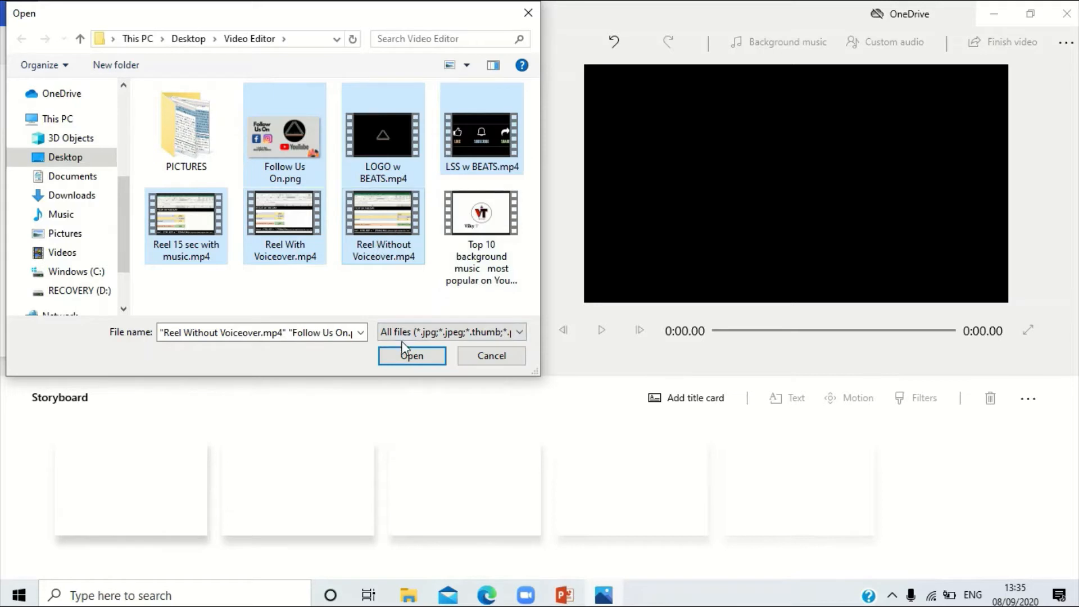
{"action": "left_click", "coordinate": [408, 357]}
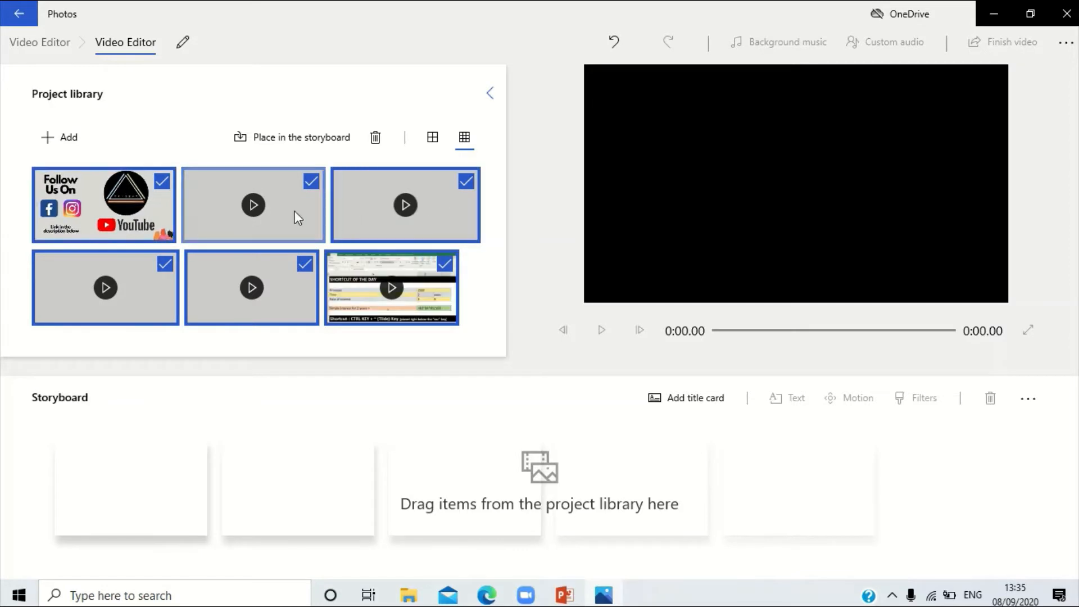
{"action": "left_click_drag", "start_coordinate": [297, 219], "coordinate": [307, 248]}
{"action": "left_click", "coordinate": [481, 305]}
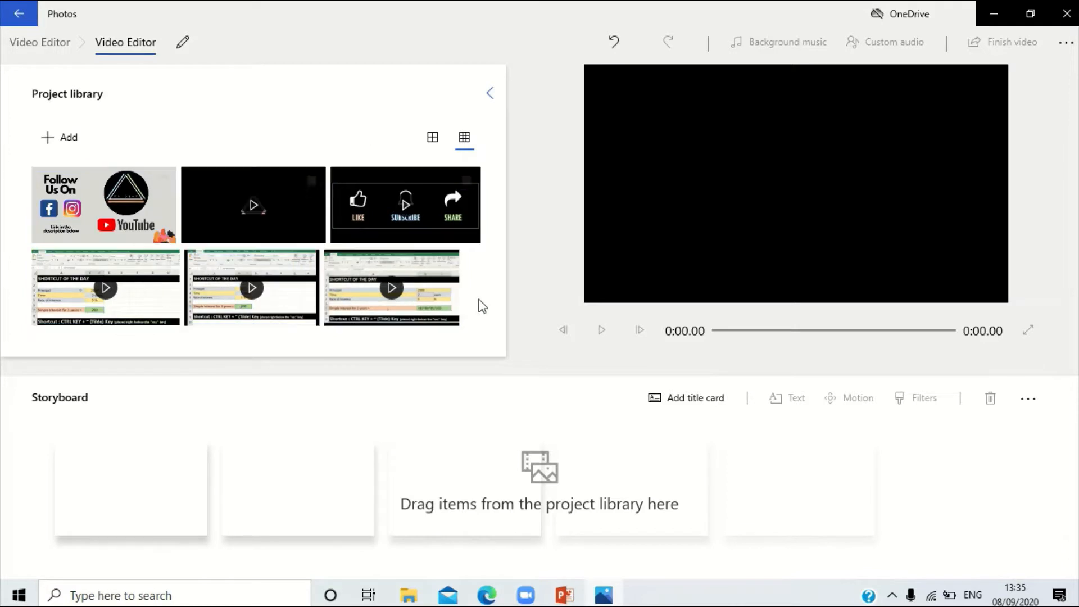
- Fill the storyboard in order with the logo video, Follow Us On picture, Reel With Voiceover clip, Follow Us On picture again, and like-subscribe-share video
{"action": "left_click", "coordinate": [311, 183]}
{"action": "left_click_drag", "start_coordinate": [291, 212], "coordinate": [134, 509]}
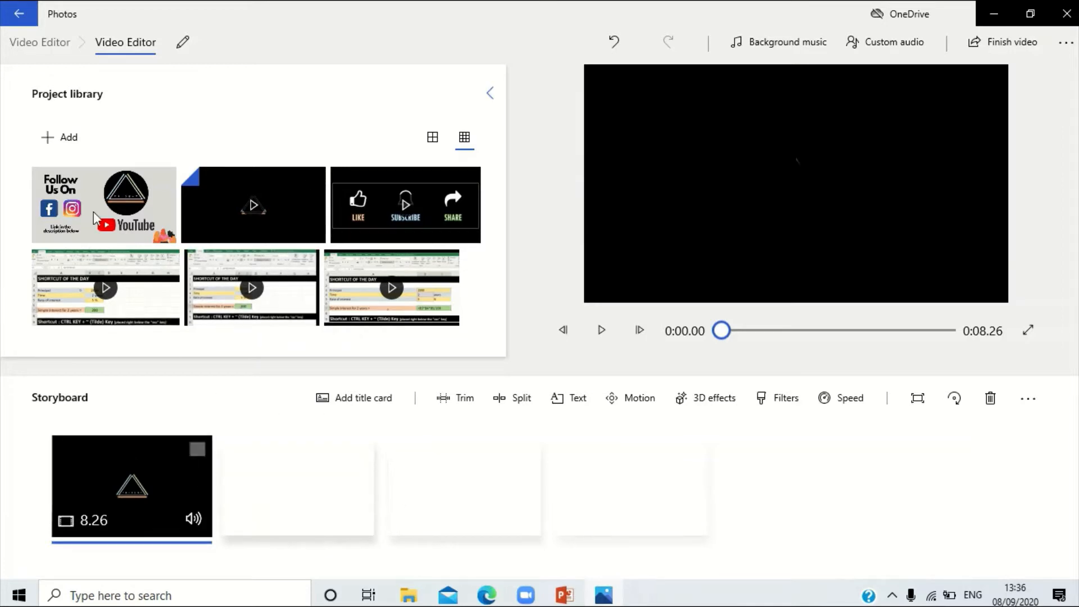
{"action": "left_click_drag", "start_coordinate": [112, 205], "coordinate": [337, 503]}
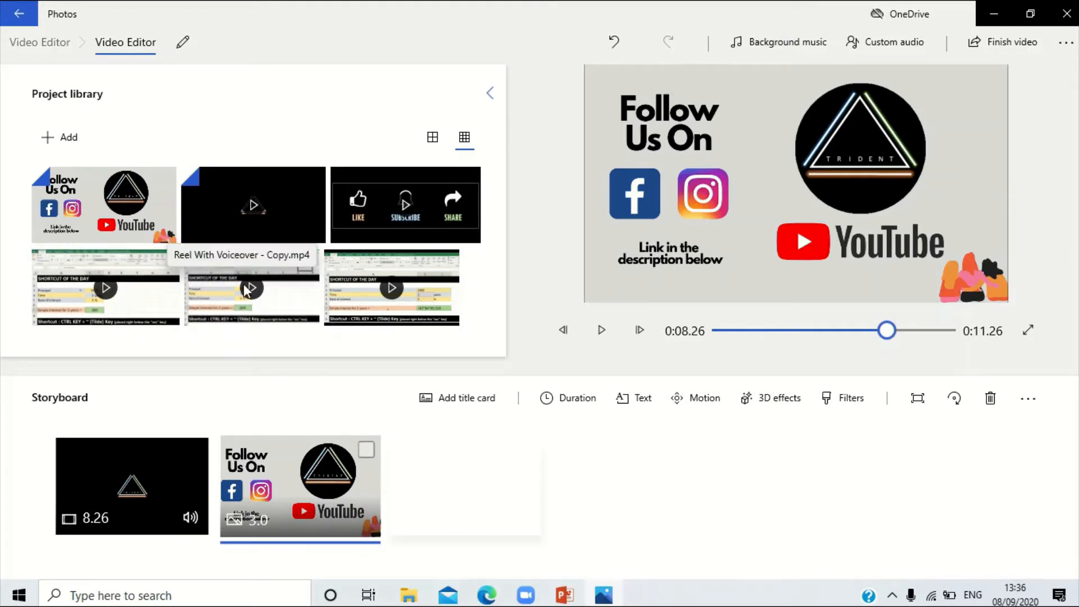
{"action": "left_click_drag", "start_coordinate": [247, 290], "coordinate": [482, 512]}
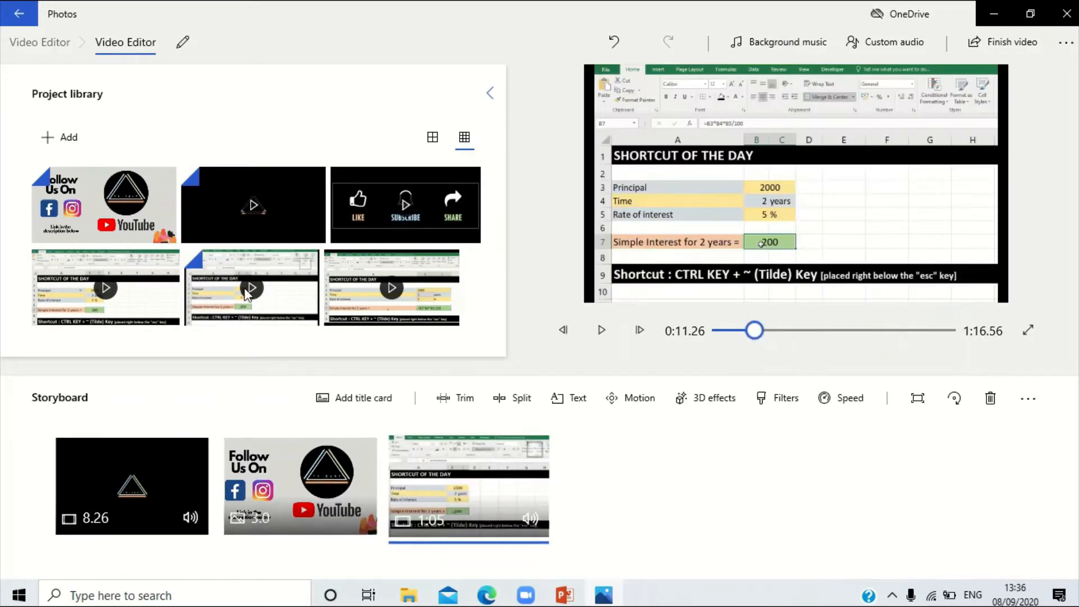
{"action": "left_click_drag", "start_coordinate": [113, 191], "coordinate": [641, 497]}
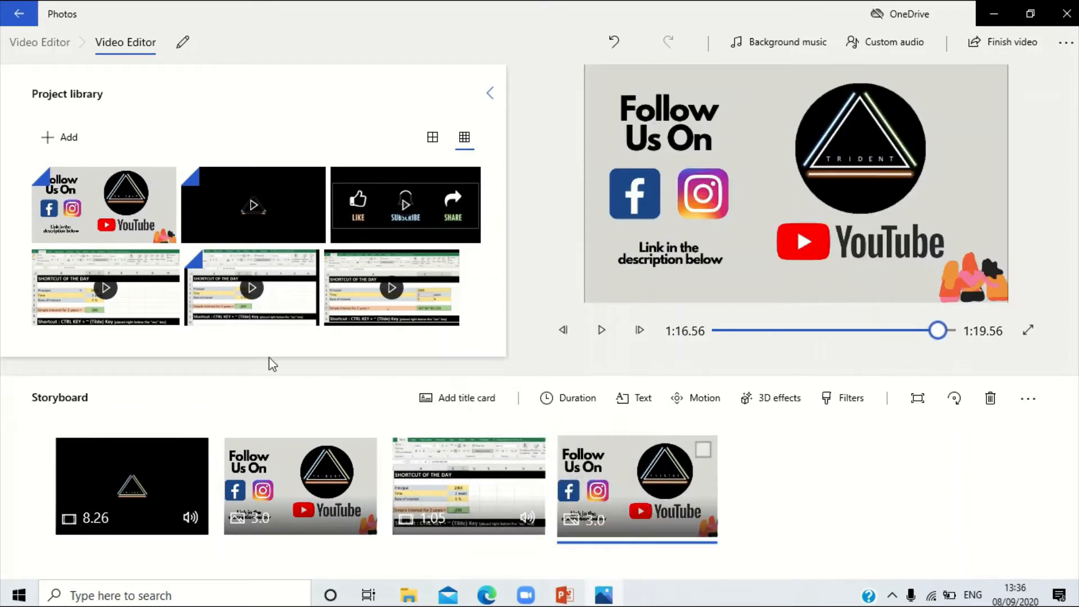
{"action": "left_click_drag", "start_coordinate": [403, 201], "coordinate": [842, 506]}
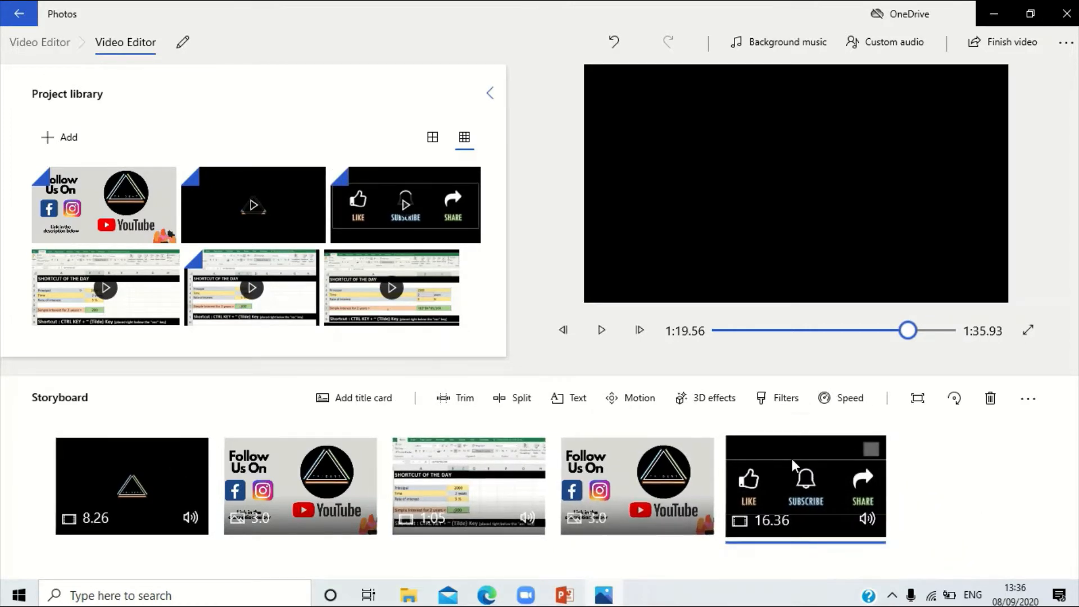
- Preview the assembled storyboard through to its end and return to the first clip
{"action": "left_click", "coordinate": [904, 330]}
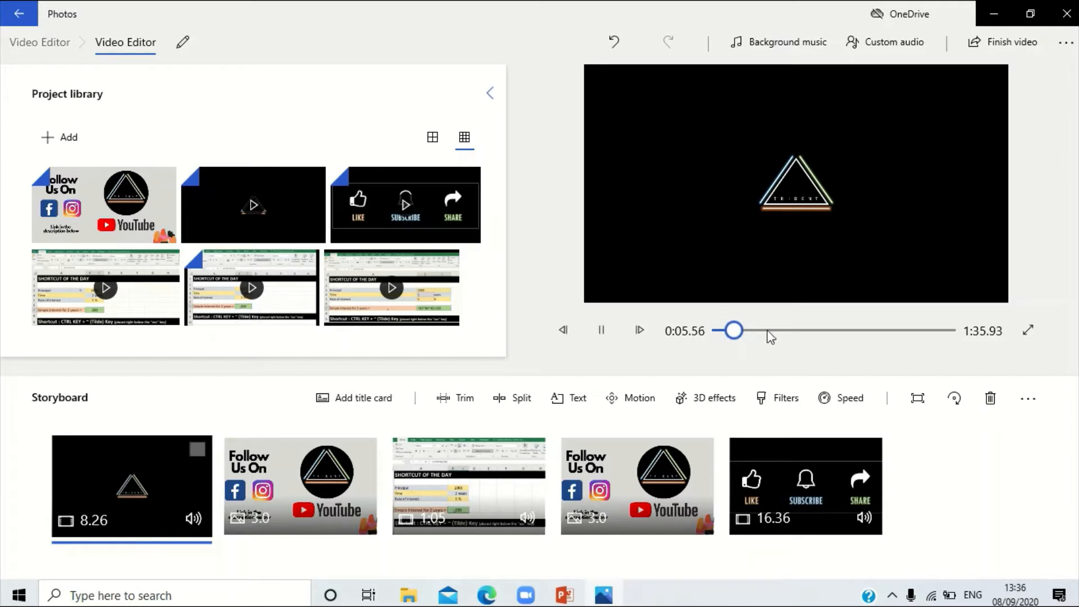
{"action": "left_click_drag", "start_coordinate": [736, 336], "coordinate": [948, 333]}
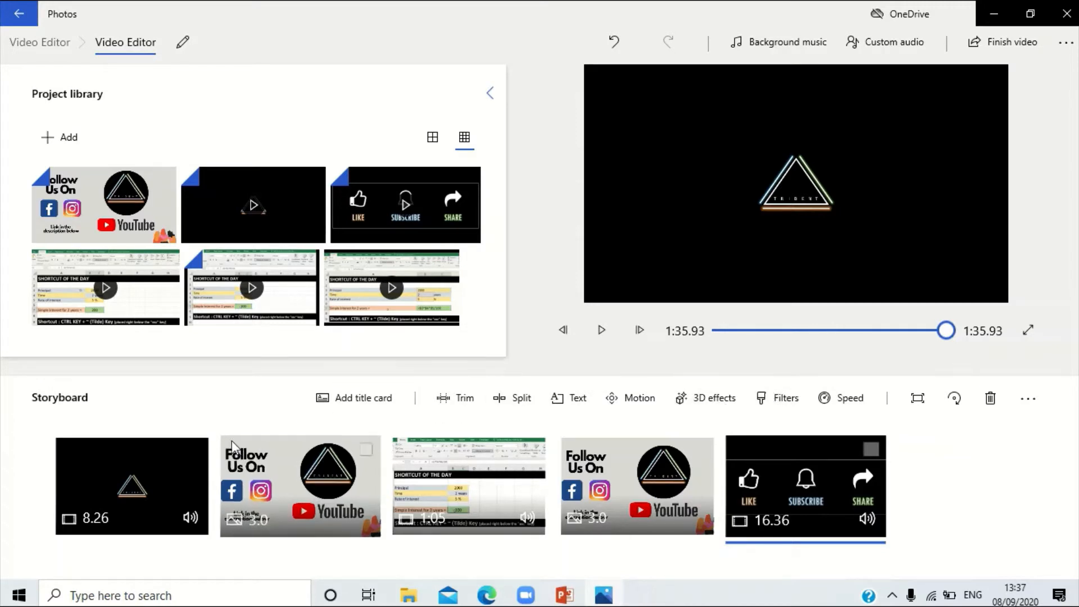
{"action": "left_click", "coordinate": [129, 470]}
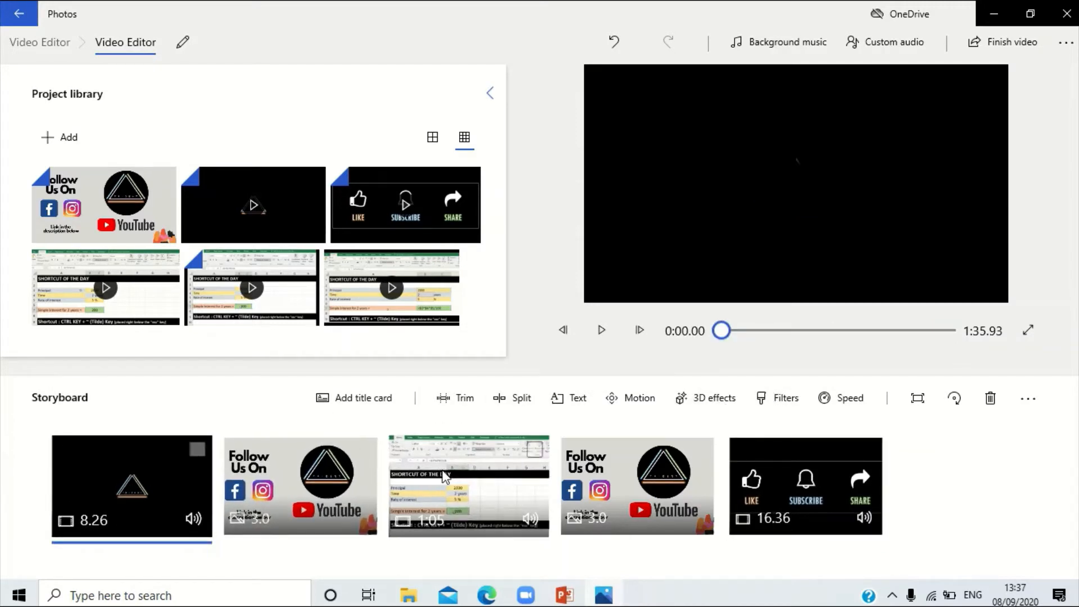
- Check the volume control of the Reel With Voiceover clip in the storyboard, then mute the clip
{"action": "left_click", "coordinate": [455, 483]}
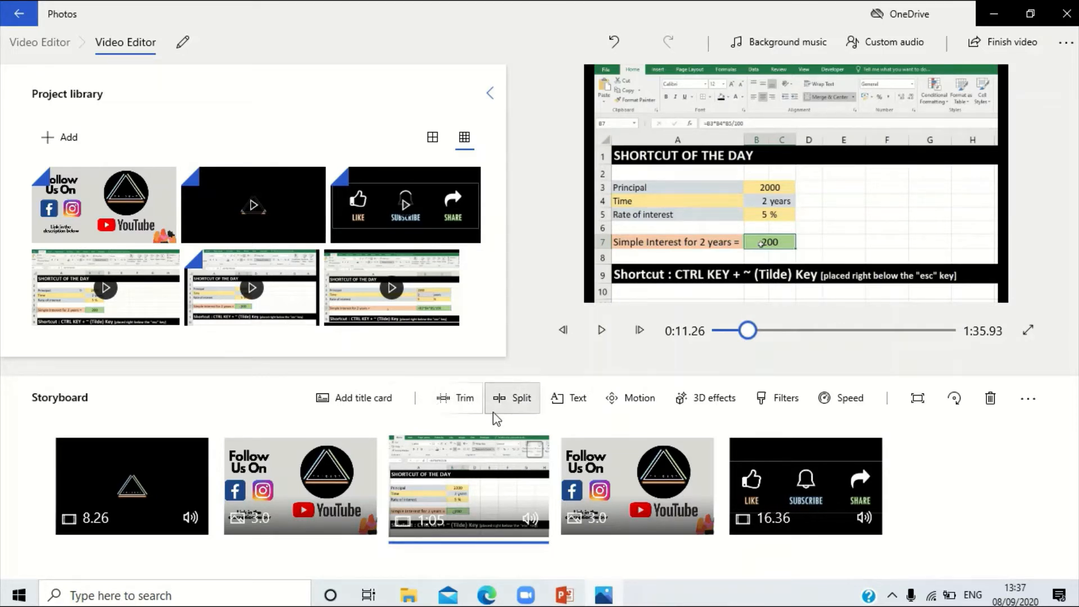
{"action": "left_click", "coordinate": [533, 518]}
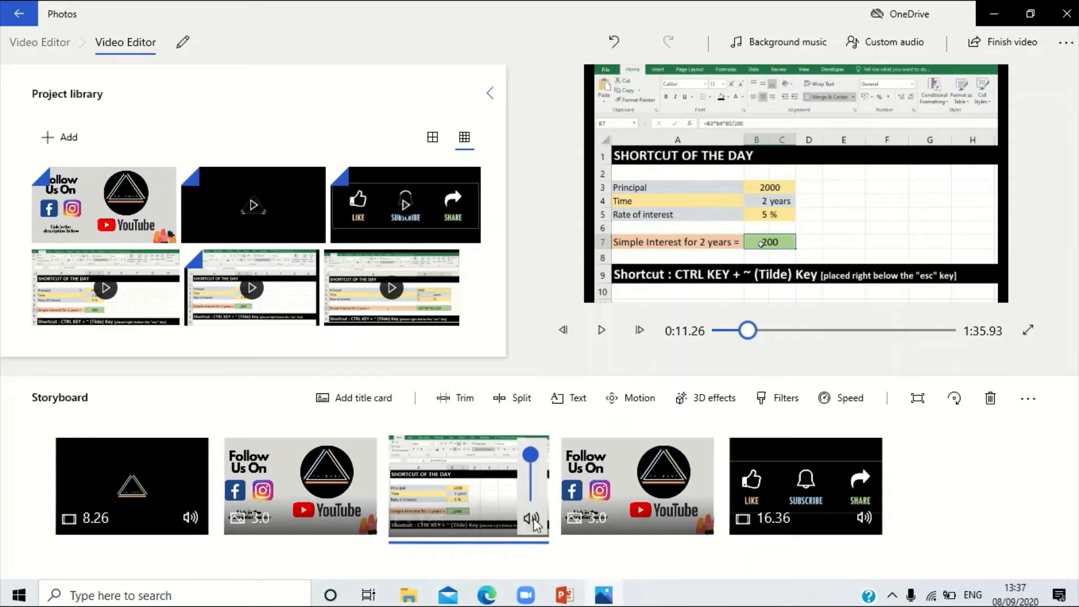
{"action": "left_click", "coordinate": [531, 453]}
{"action": "mouse_move", "coordinate": [530, 454]}
{"action": "left_mouse_down"}
{"action": "mouse_move", "coordinate": [530, 495]}
{"action": "mouse_move", "coordinate": [526, 443]}
{"action": "left_mouse_up"}
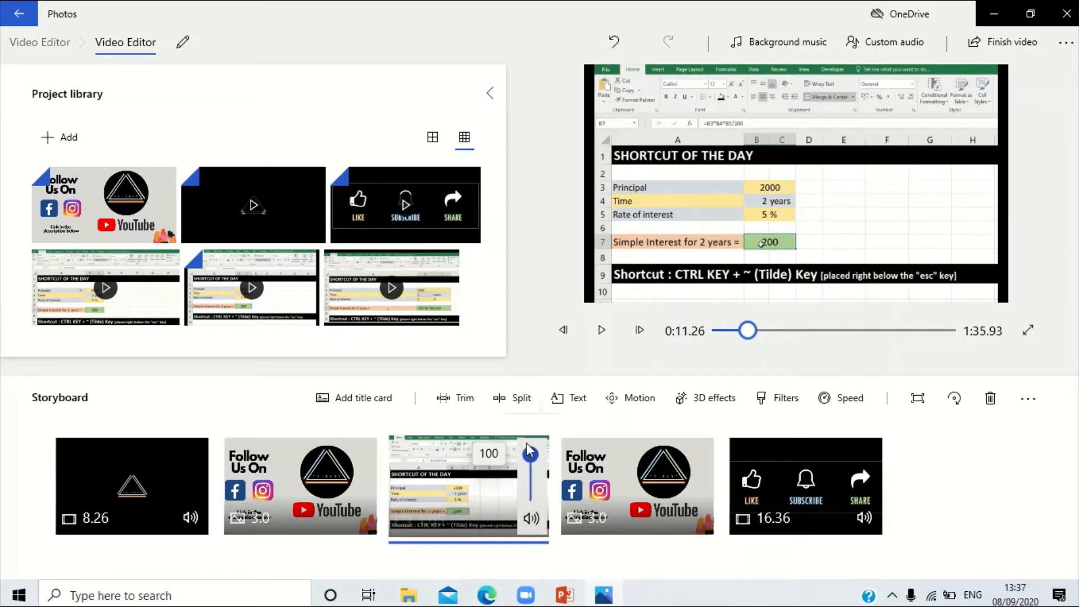
{"action": "left_click", "coordinate": [528, 527]}
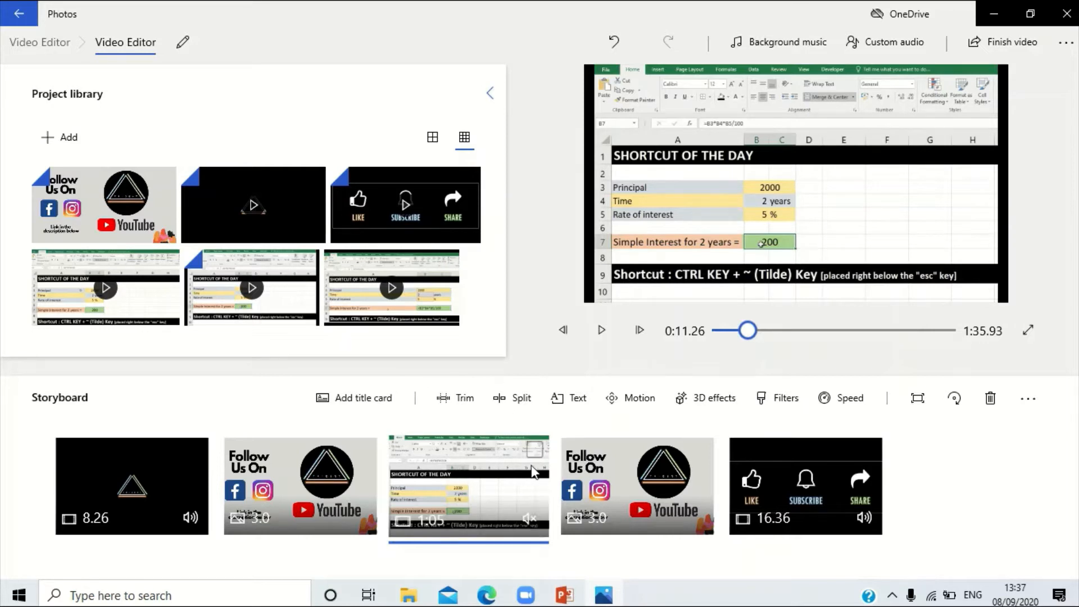
- Trim the Reel With Voiceover clip to start at about 0:34.40, keeping its original end, and preview the cut before applying it
{"action": "left_click", "coordinate": [533, 467]}
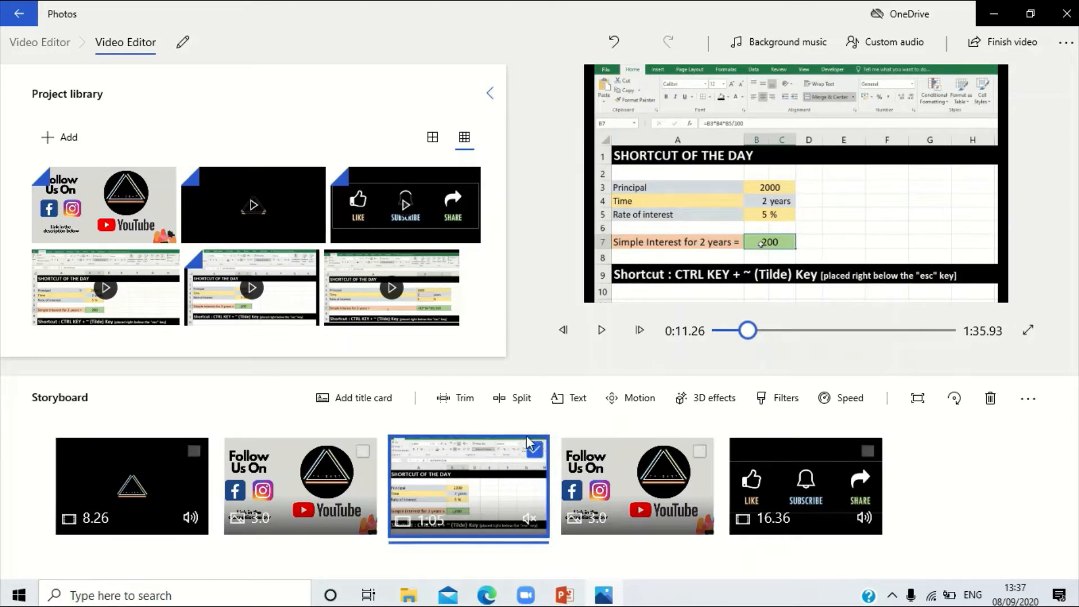
{"action": "left_click", "coordinate": [464, 399]}
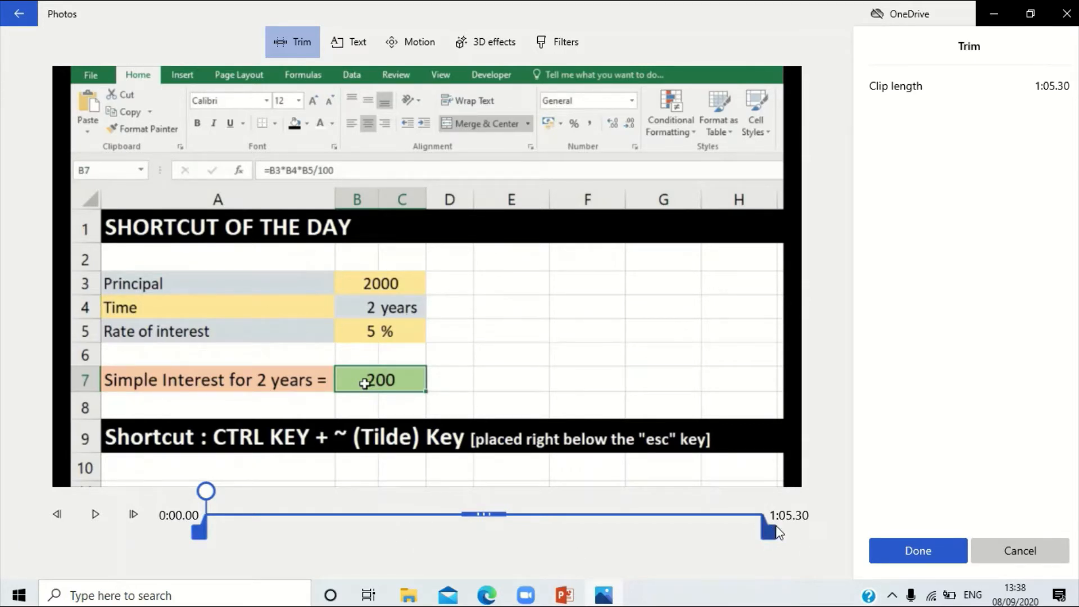
{"action": "left_click_drag", "start_coordinate": [759, 530], "coordinate": [412, 535]}
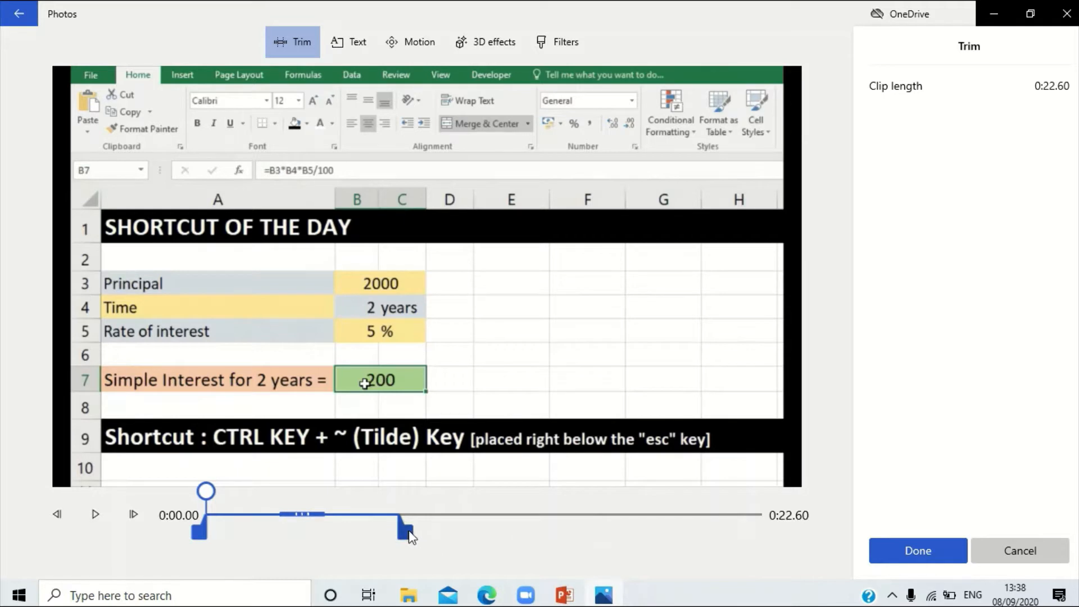
{"action": "left_click_drag", "start_coordinate": [406, 531], "coordinate": [794, 530]}
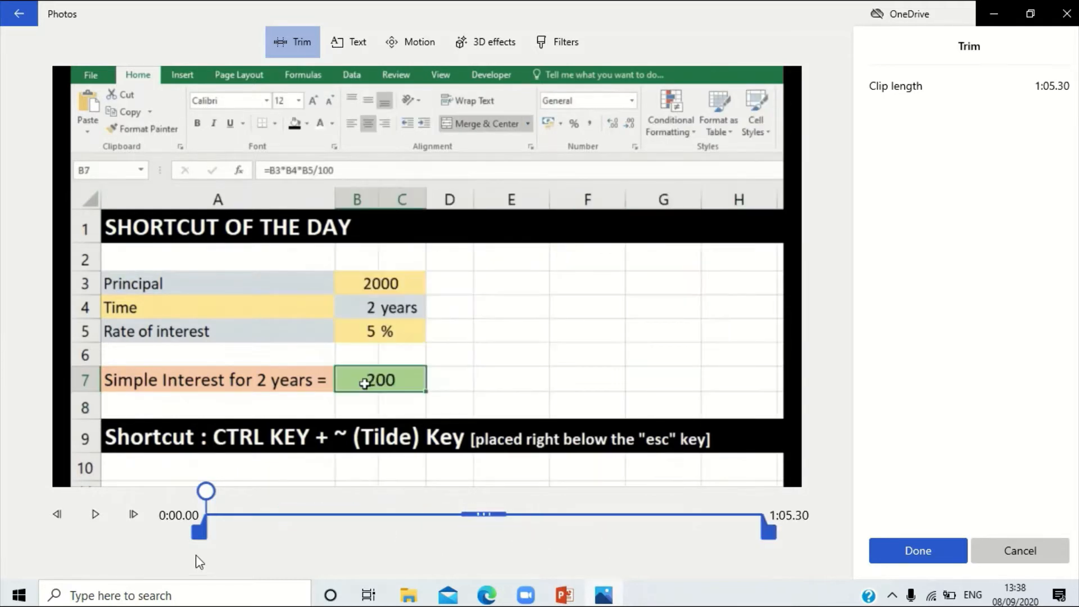
{"action": "left_click_drag", "start_coordinate": [202, 532], "coordinate": [480, 534]}
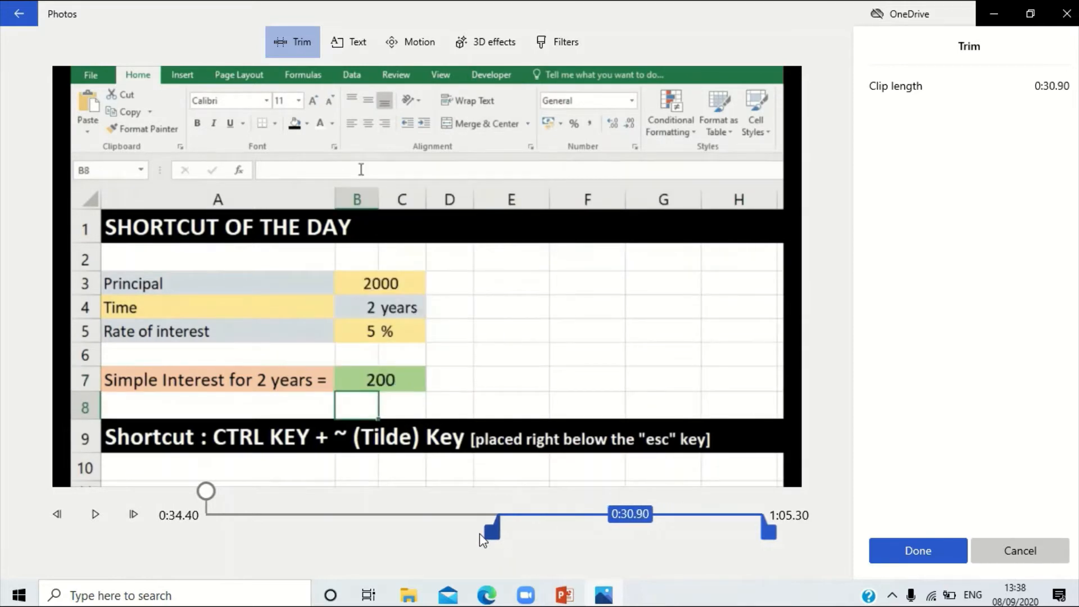
{"action": "left_click", "coordinate": [95, 513]}
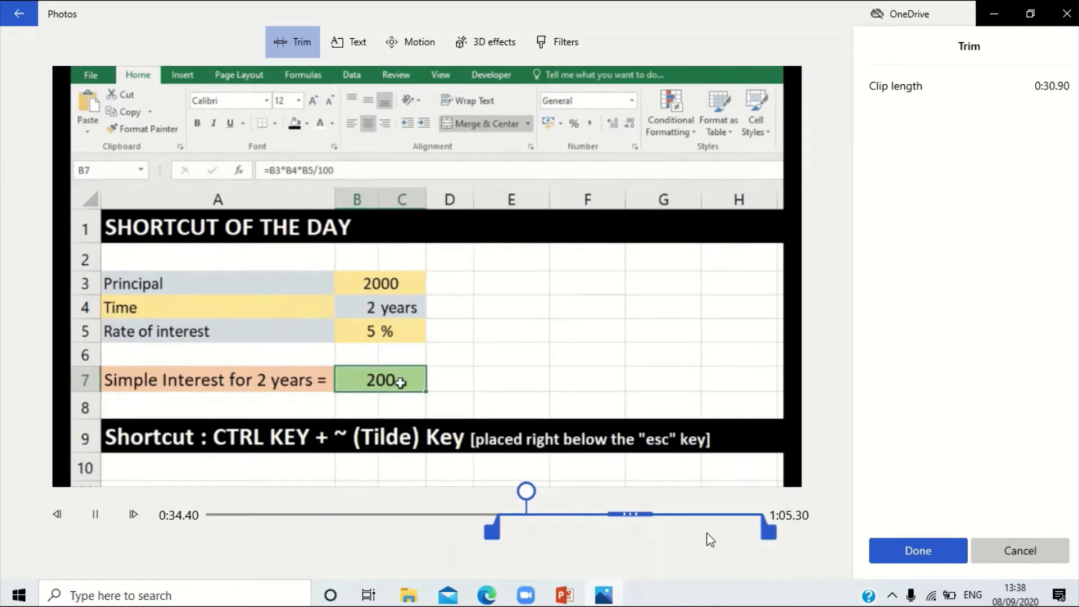
{"action": "left_click", "coordinate": [914, 550]}
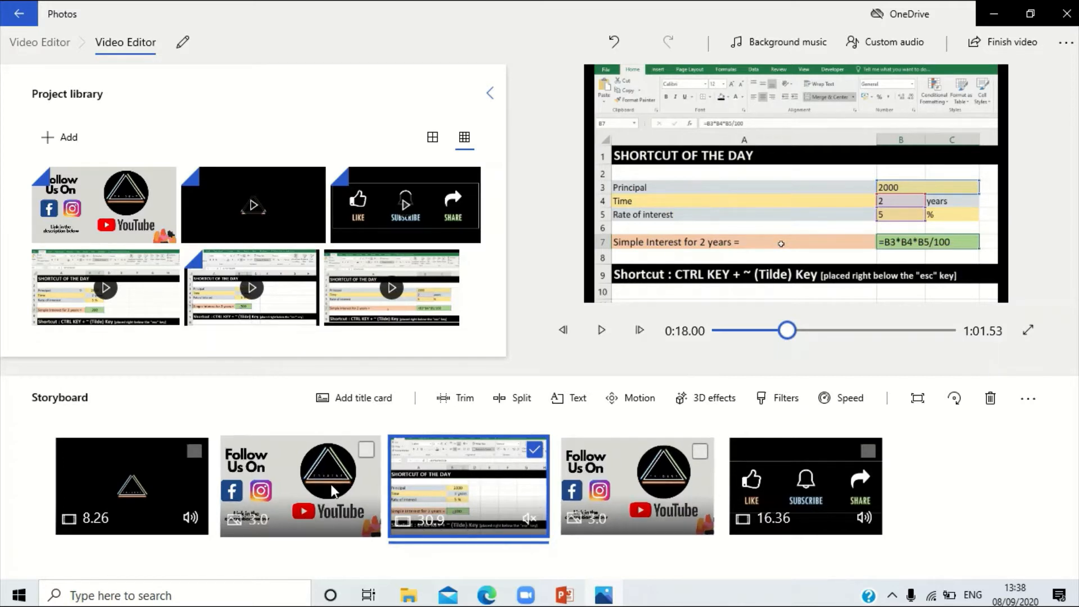
- Select only the first Follow Us On picture in the storyboard and set its duration to 5 seconds
{"action": "left_click", "coordinate": [342, 466]}
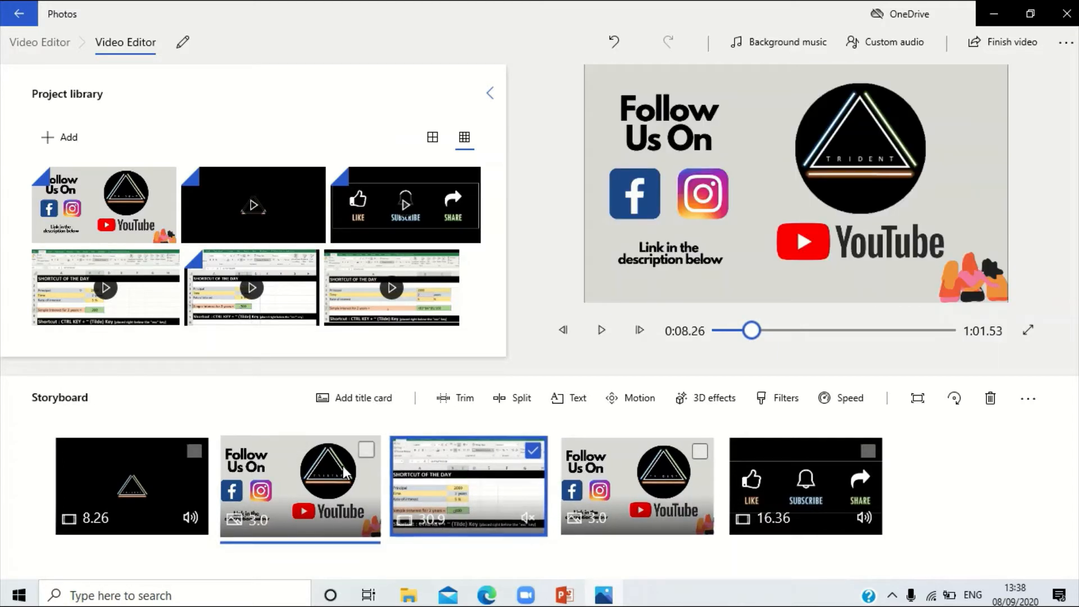
{"action": "left_click", "coordinate": [644, 472]}
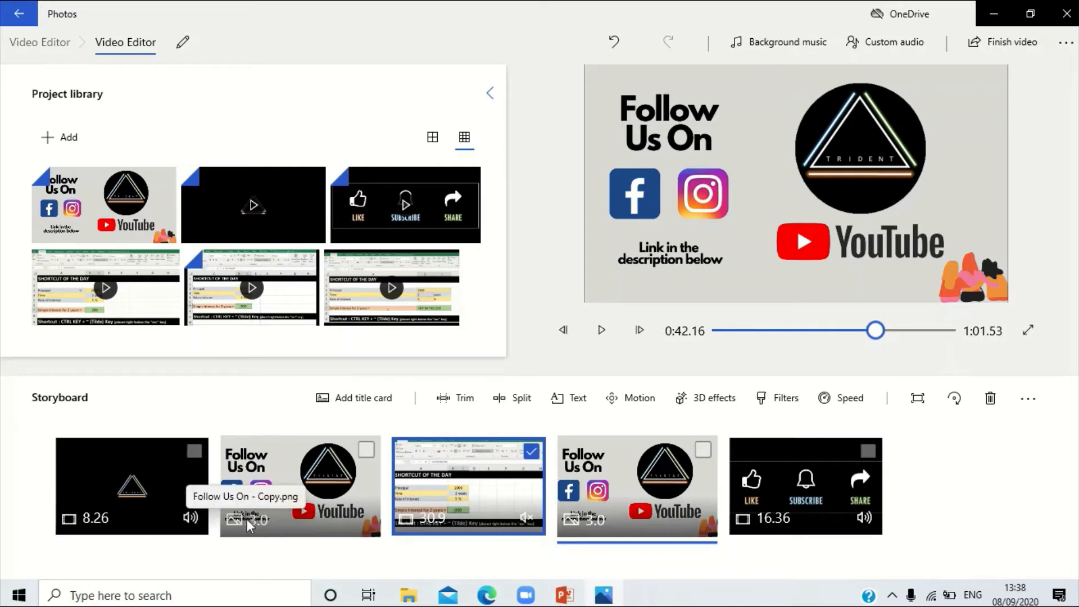
{"action": "left_click", "coordinate": [370, 461]}
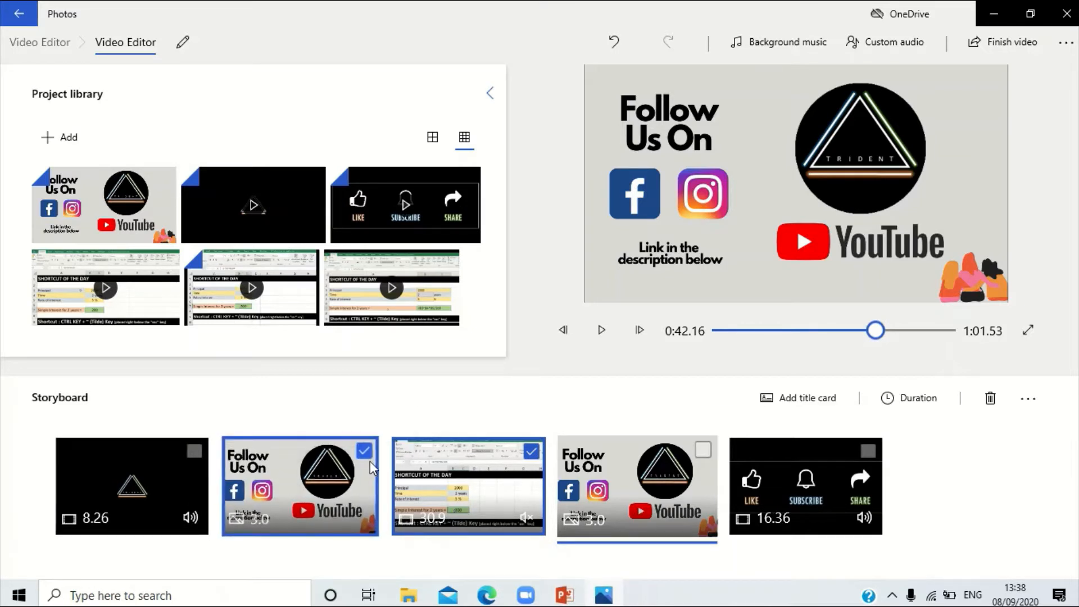
{"action": "left_click", "coordinate": [531, 447]}
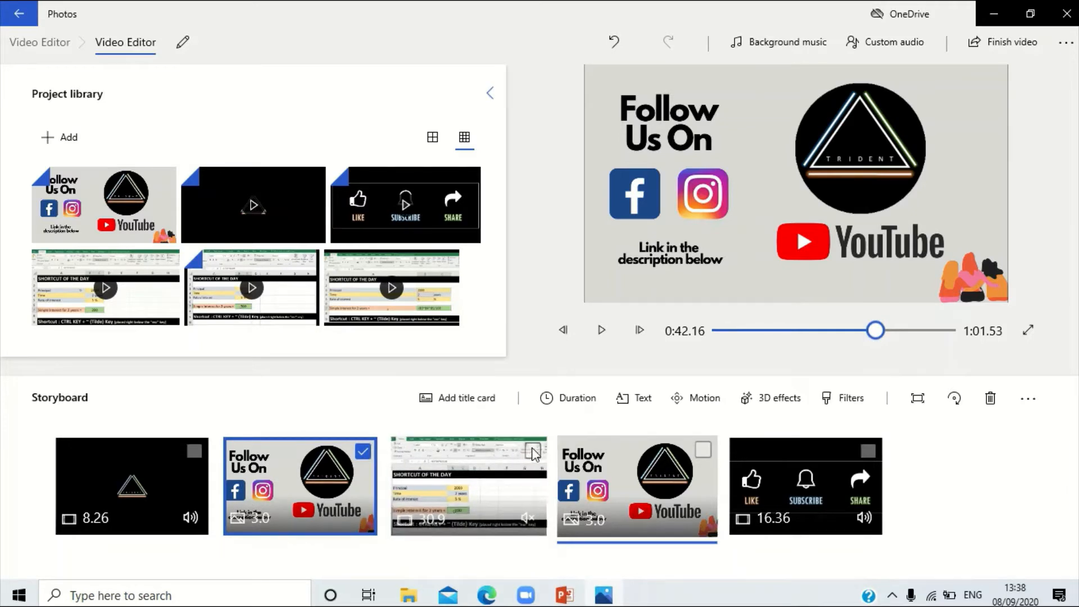
{"action": "left_click", "coordinate": [585, 397]}
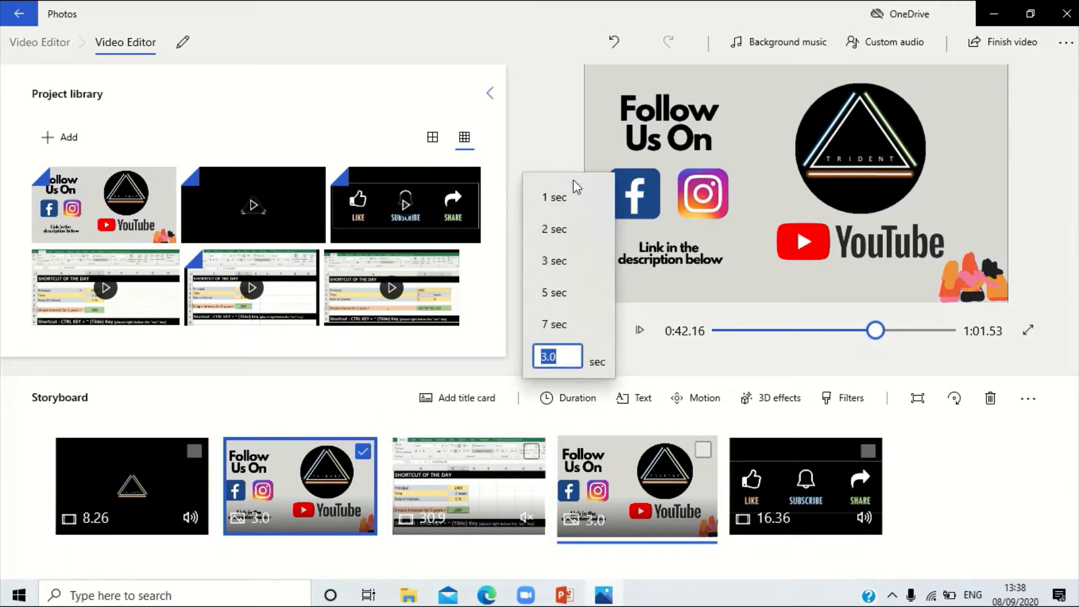
{"action": "left_click", "coordinate": [562, 295]}
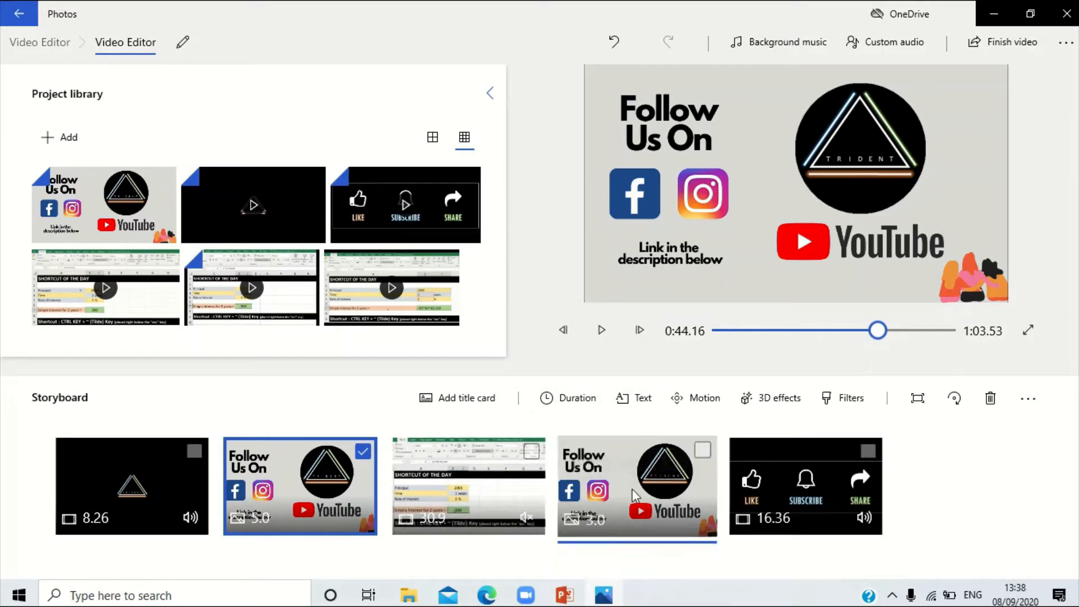
- Set the duration of the second Follow Us On picture to 5 seconds, then bring the Reel With Voiceover clip into the preview
{"action": "left_click", "coordinate": [701, 450]}
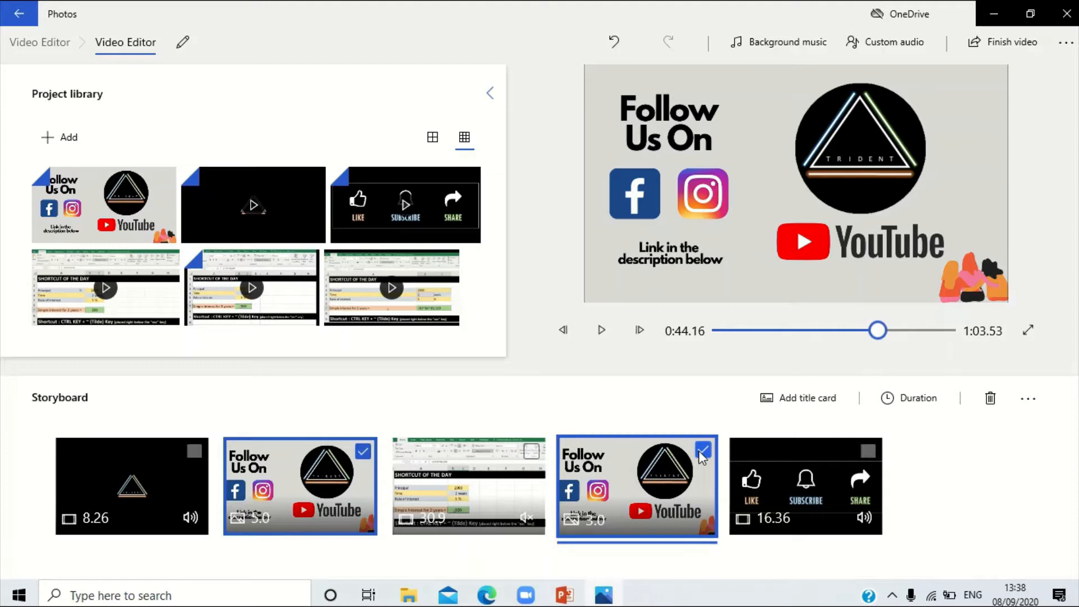
{"action": "left_click", "coordinate": [361, 449]}
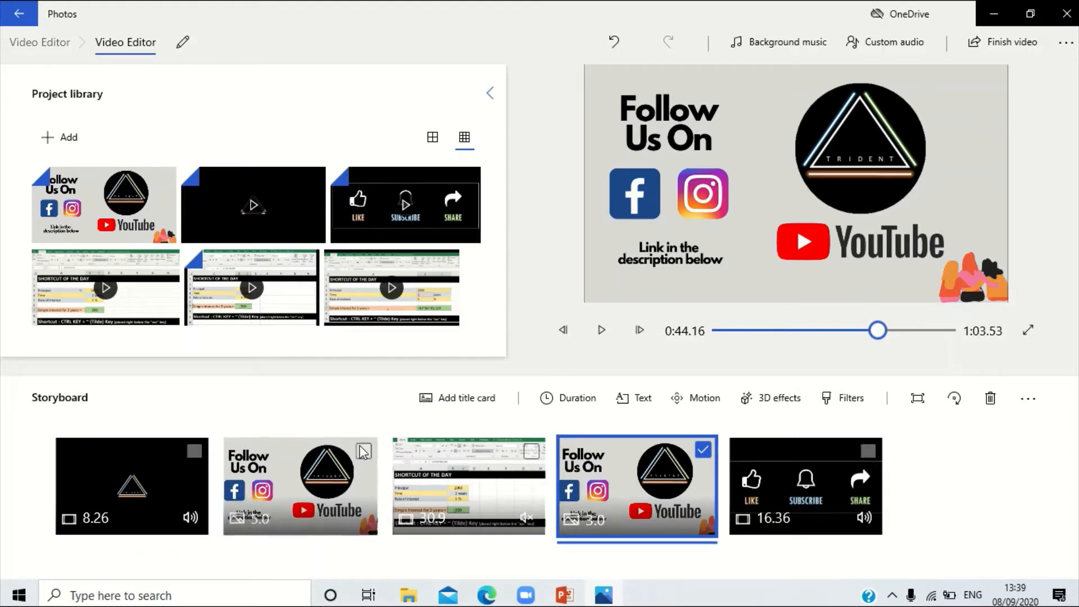
{"action": "left_click", "coordinate": [576, 411]}
{"action": "left_click", "coordinate": [560, 295]}
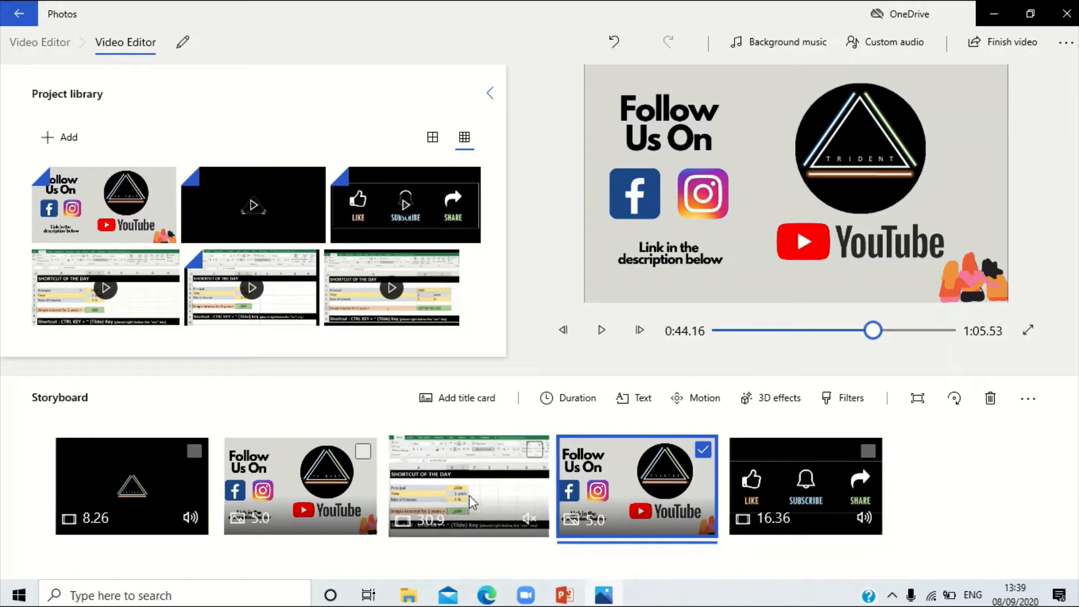
{"action": "left_click", "coordinate": [481, 508]}
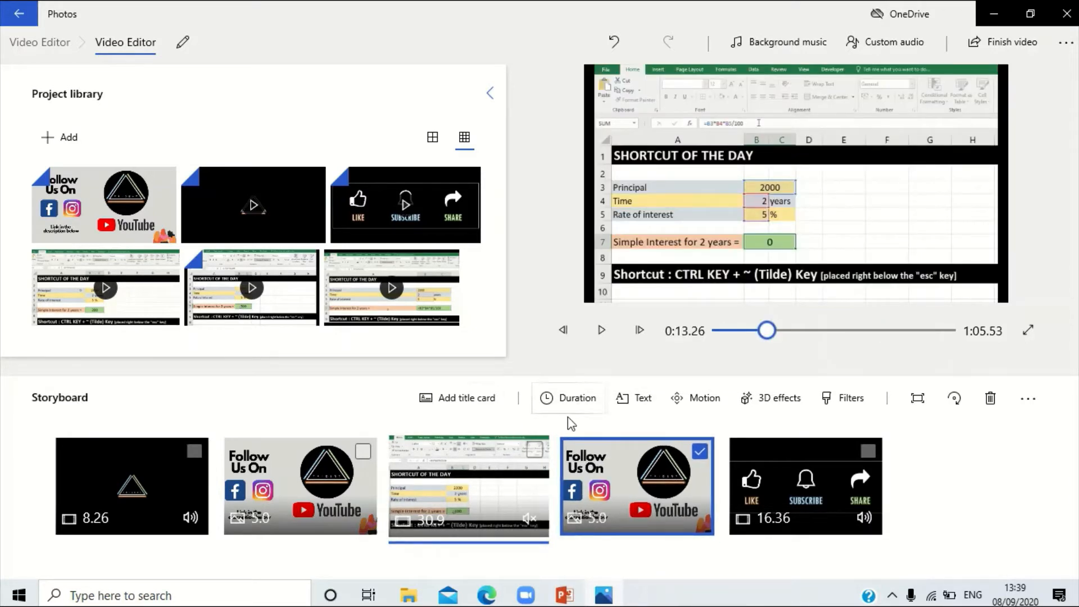
- Split the Reel With Voiceover clip at 0:15.40 and insert the Follow Us On picture between the two parts
{"action": "left_click", "coordinate": [698, 451]}
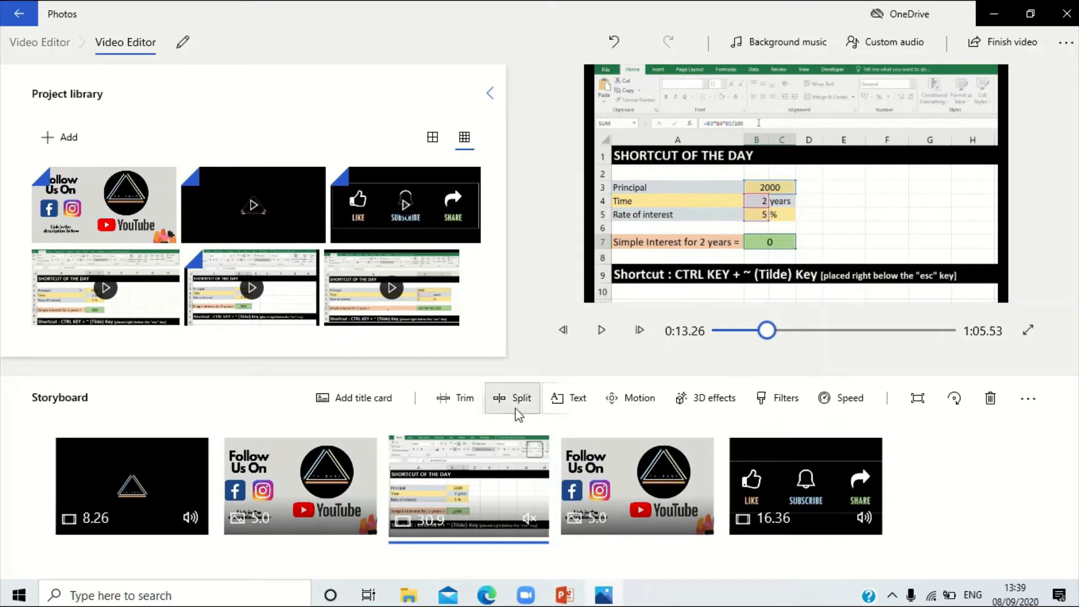
{"action": "left_click", "coordinate": [538, 450]}
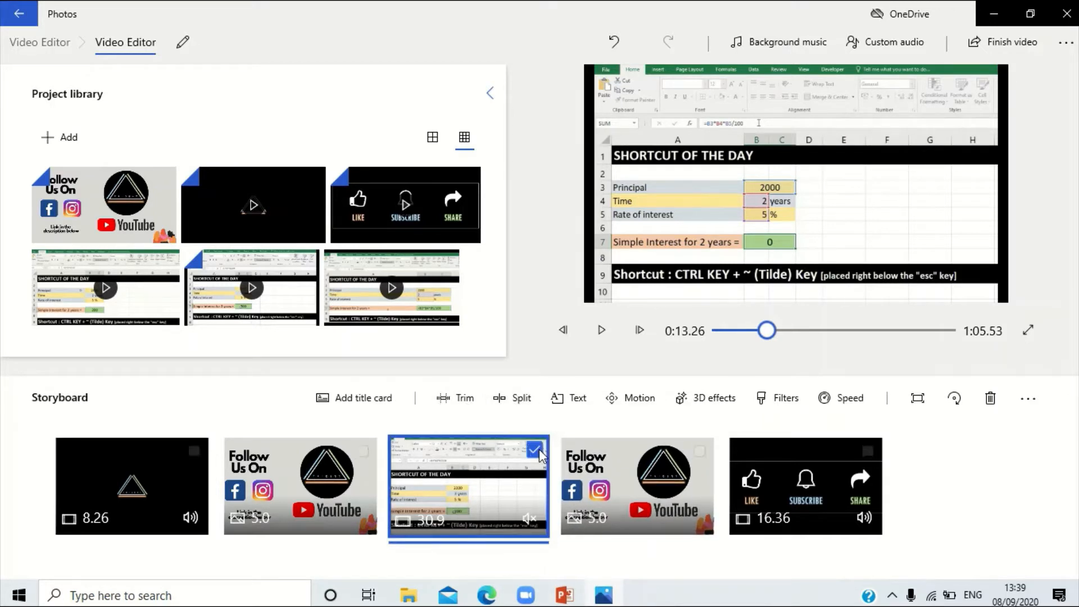
{"action": "left_click", "coordinate": [512, 400]}
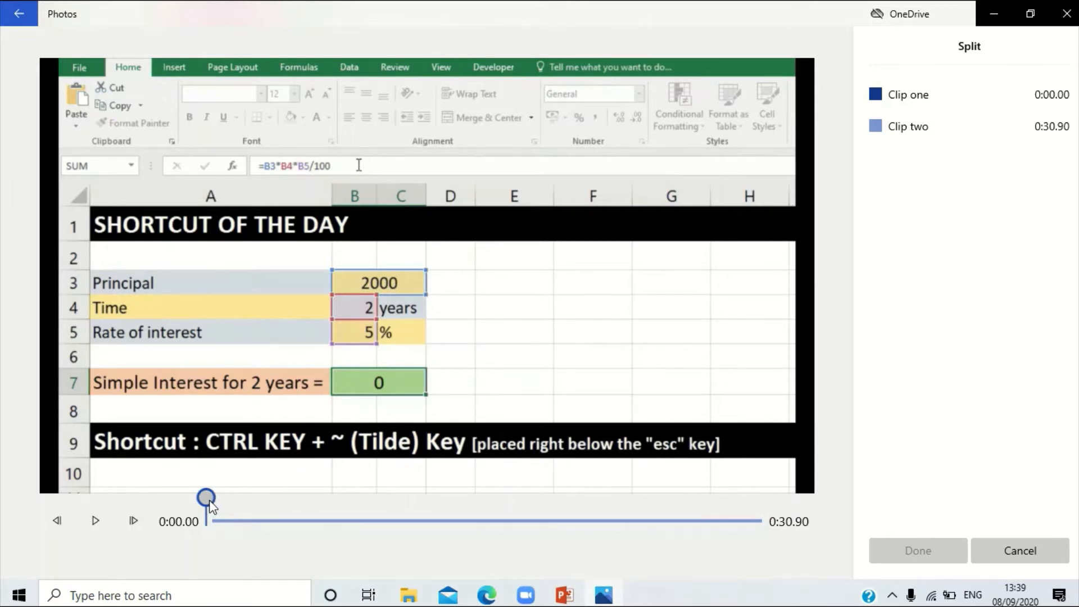
{"action": "left_click_drag", "start_coordinate": [206, 498], "coordinate": [494, 521]}
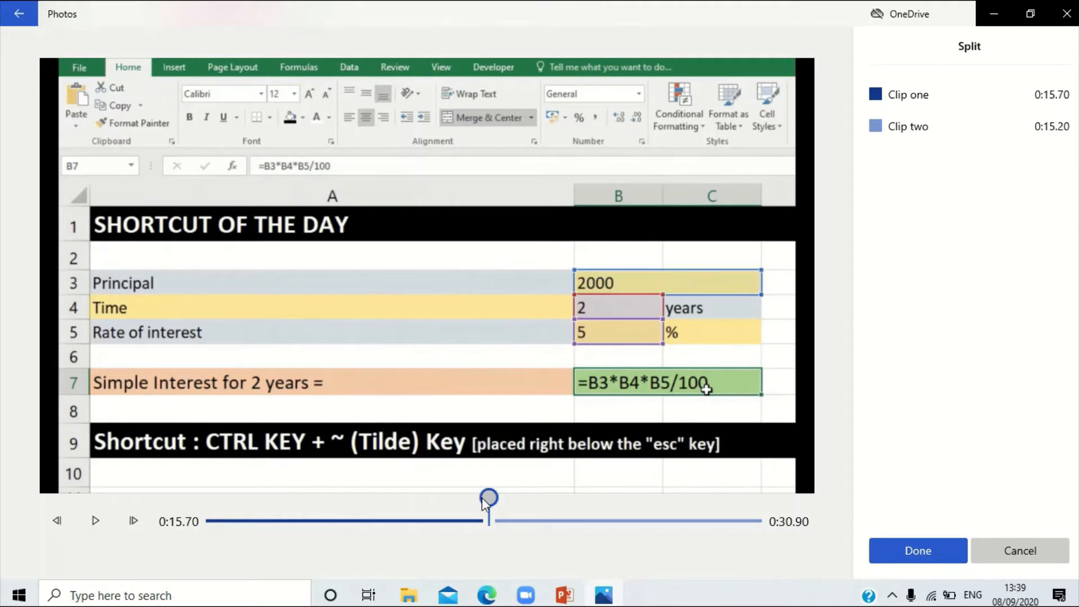
{"action": "left_click_drag", "start_coordinate": [489, 497], "coordinate": [484, 499]}
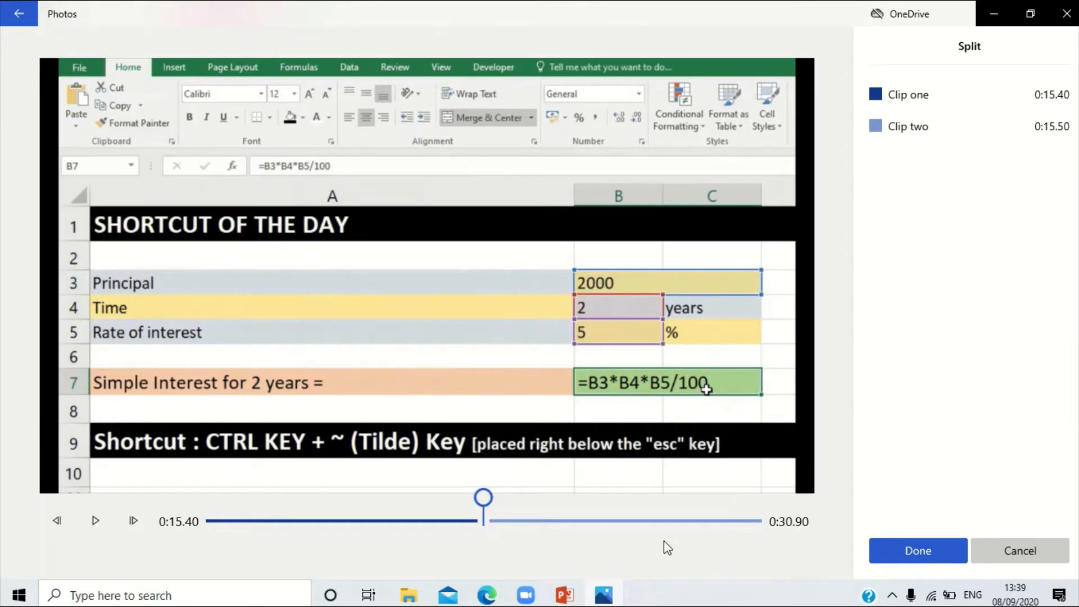
{"action": "left_click", "coordinate": [906, 553]}
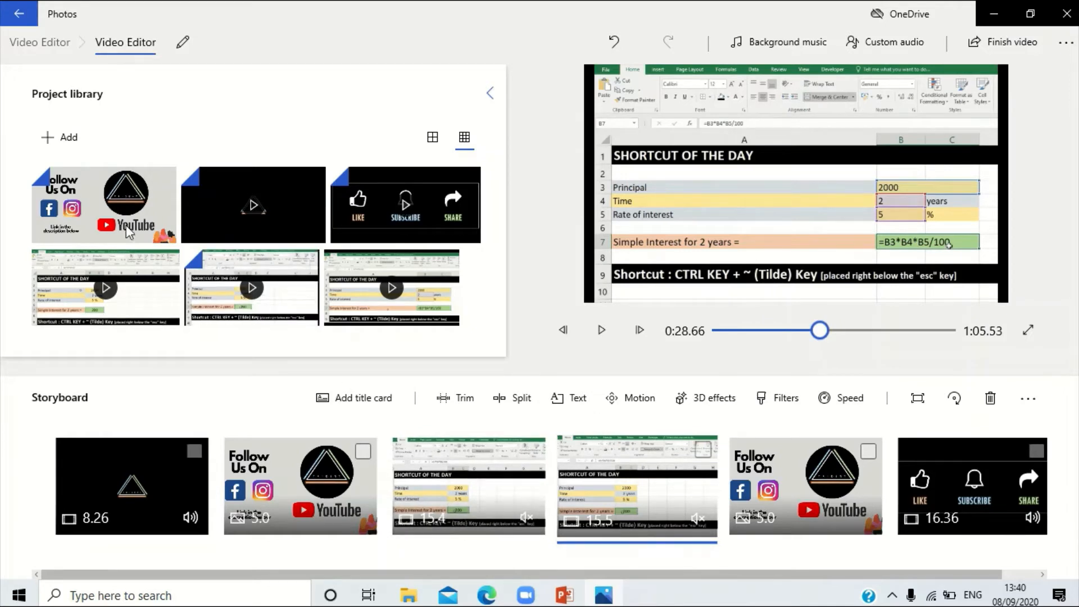
{"action": "left_click_drag", "start_coordinate": [143, 218], "coordinate": [675, 499]}
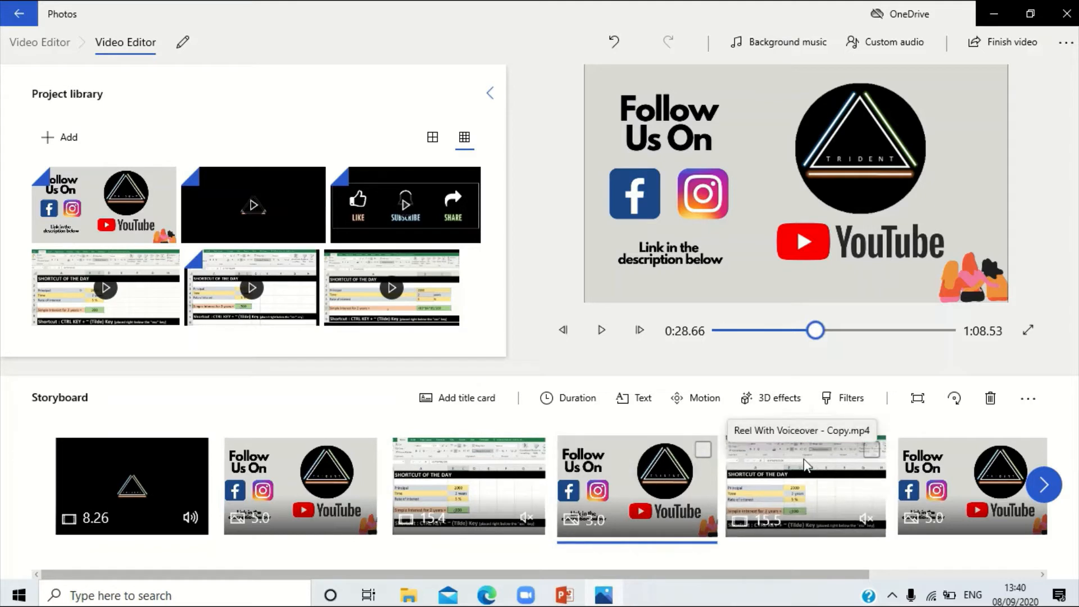
- Add the text "Shortcut" to the first part of the split clip, trying the Loved and Joy styles before choosing Classic
{"action": "left_click", "coordinate": [508, 491]}
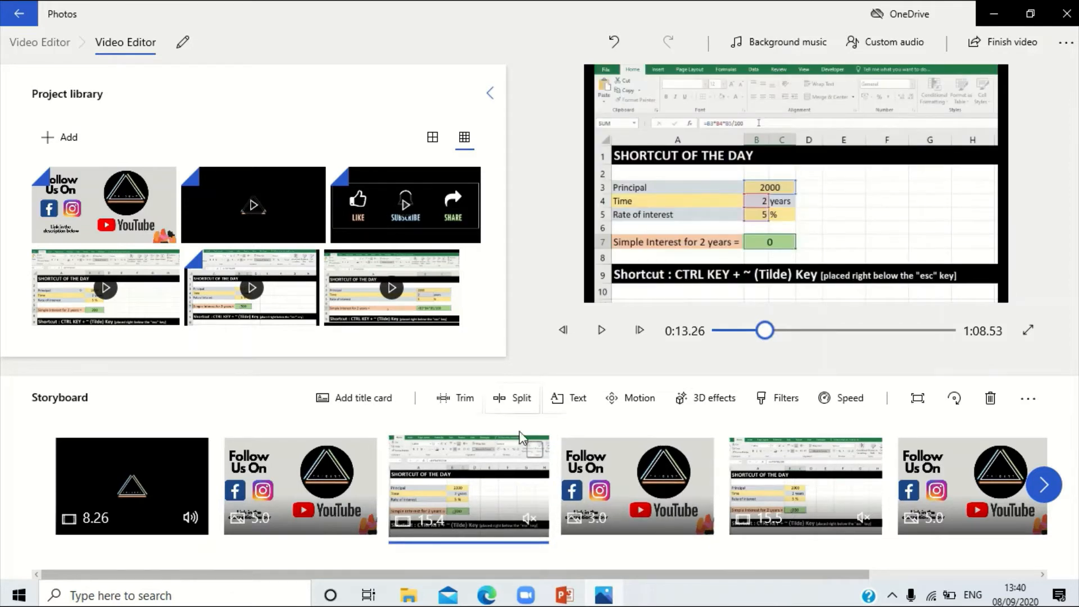
{"action": "left_click", "coordinate": [537, 454]}
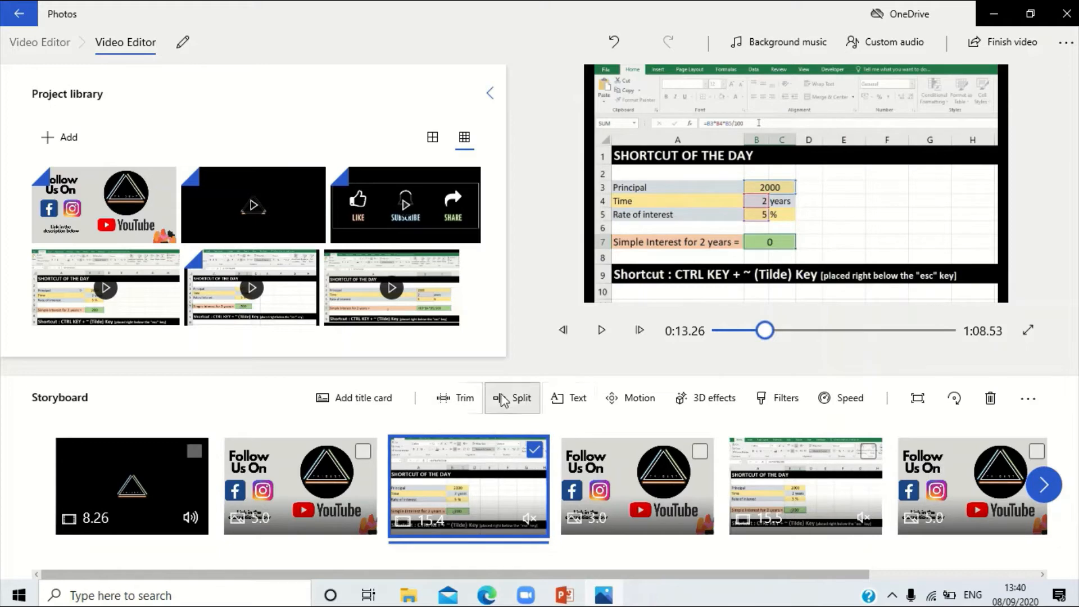
{"action": "left_click", "coordinate": [567, 399]}
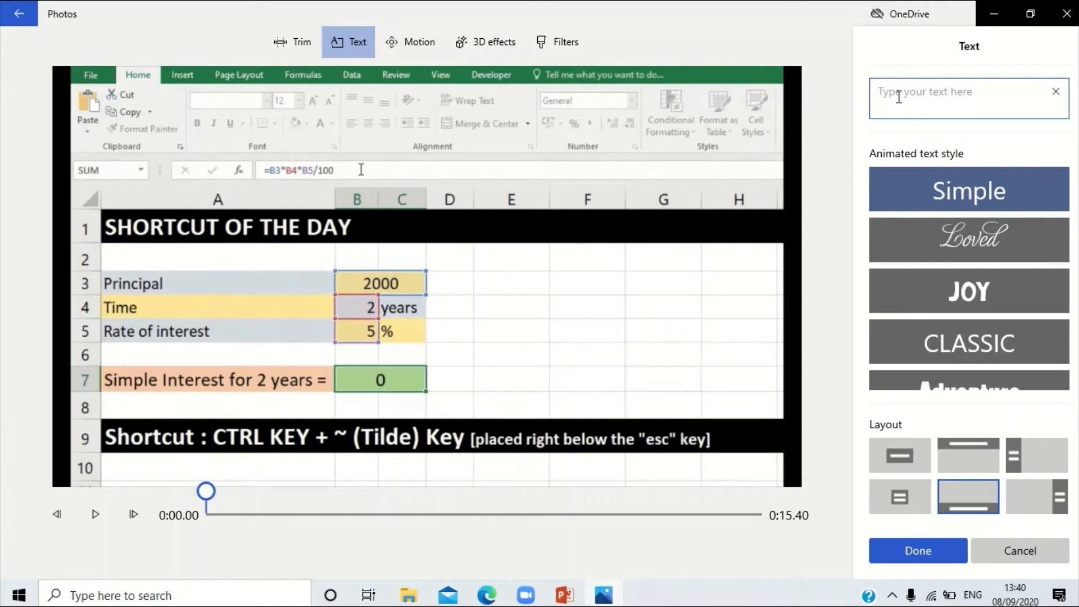
{"action": "type", "text": "Shortc"}
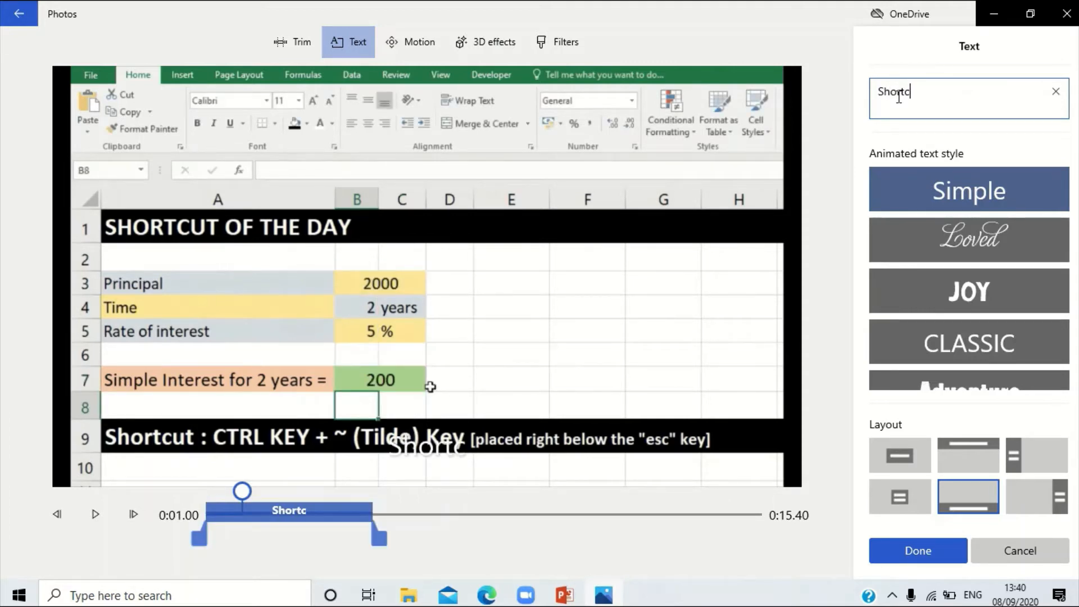
{"action": "type", "text": "ut"}
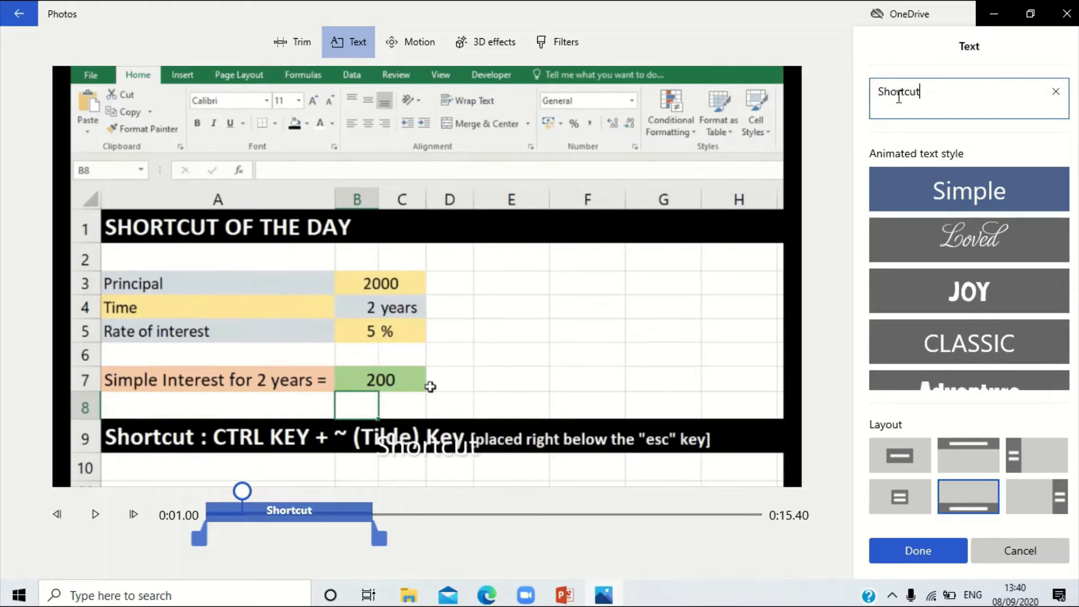
{"action": "left_click", "coordinate": [923, 247]}
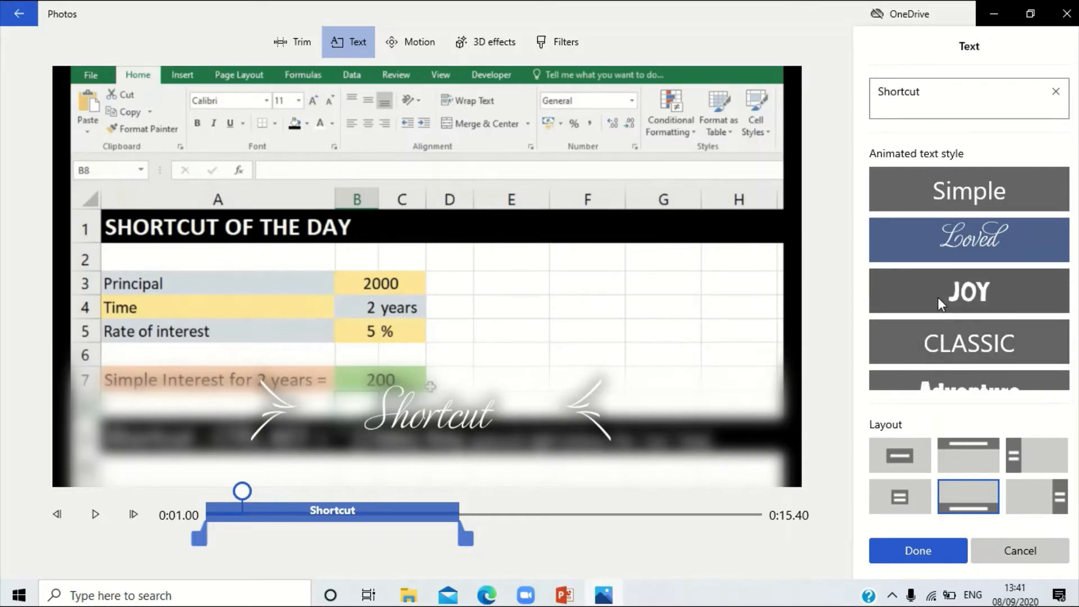
{"action": "left_click", "coordinate": [922, 305]}
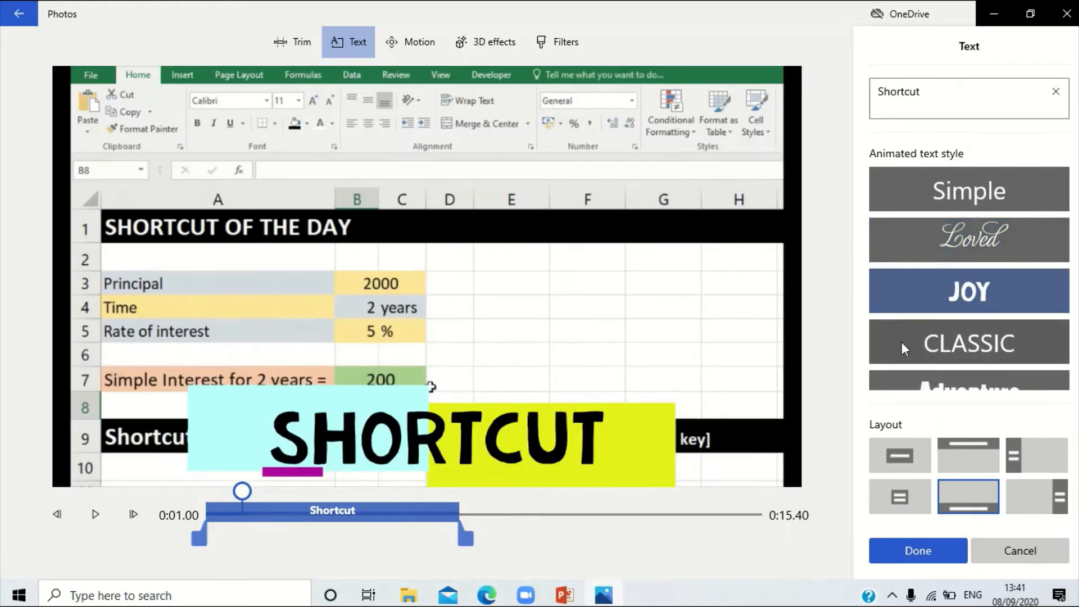
{"action": "left_click", "coordinate": [932, 347]}
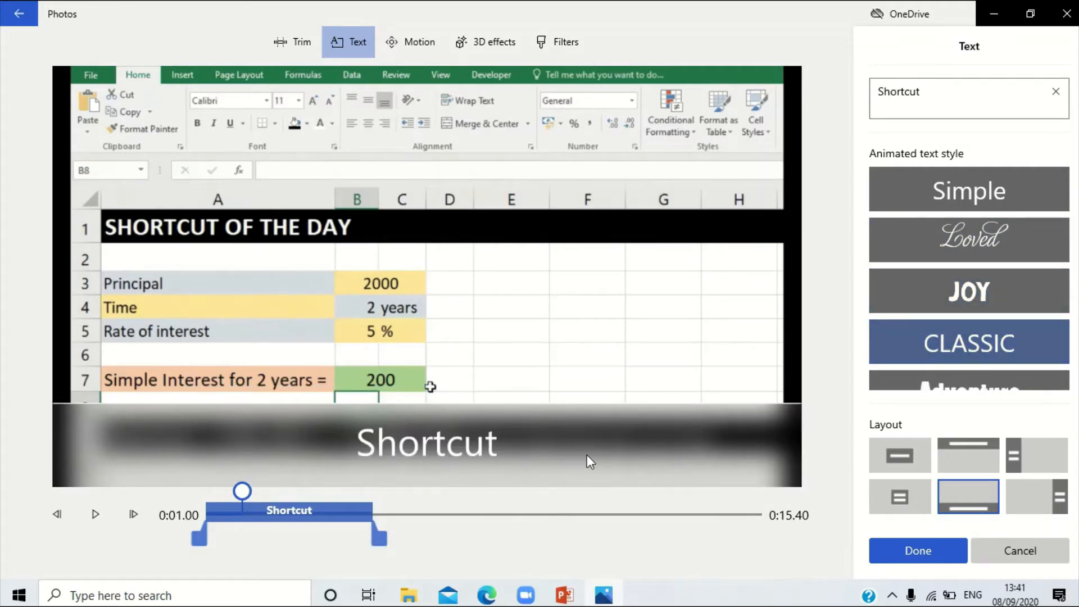
- Compare text layouts, choose Title 1 for the Shortcut text, and shorten its time span at the start of the clip
{"action": "left_click", "coordinate": [1035, 453]}
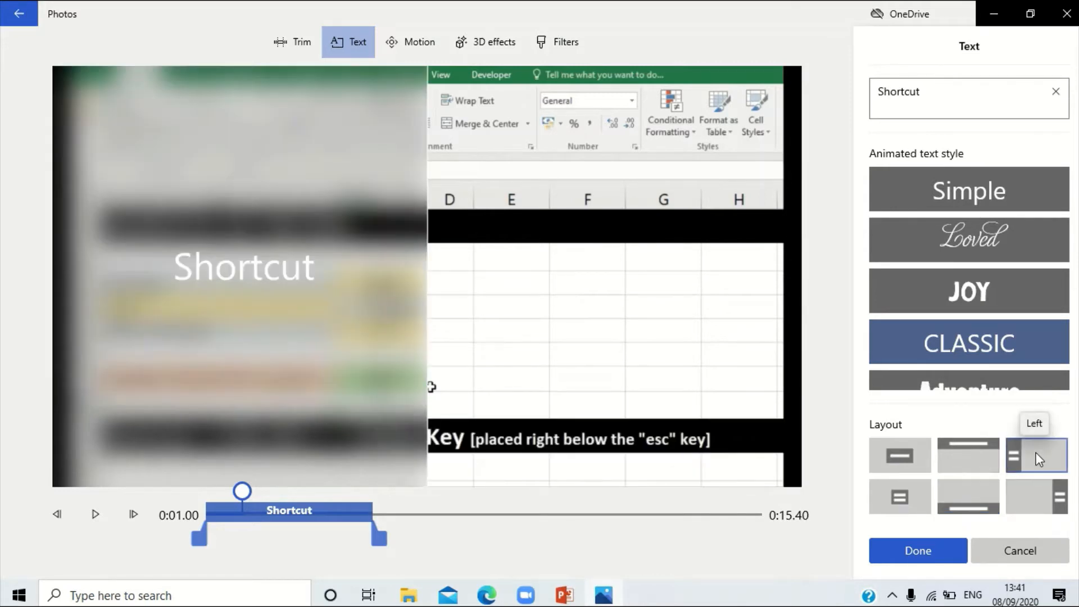
{"action": "left_click", "coordinate": [908, 460]}
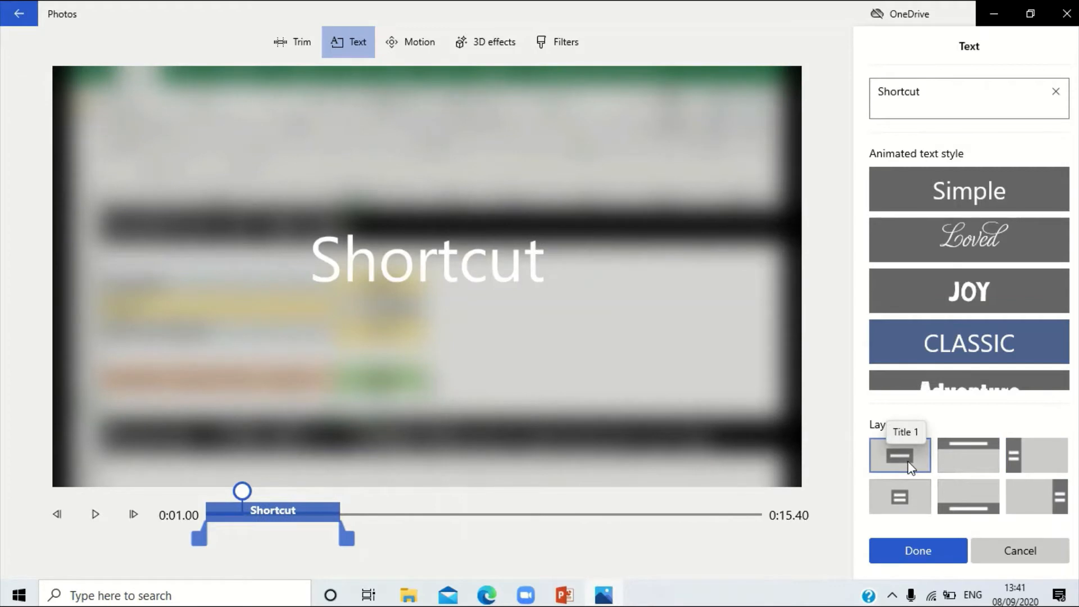
{"action": "left_click", "coordinate": [974, 462]}
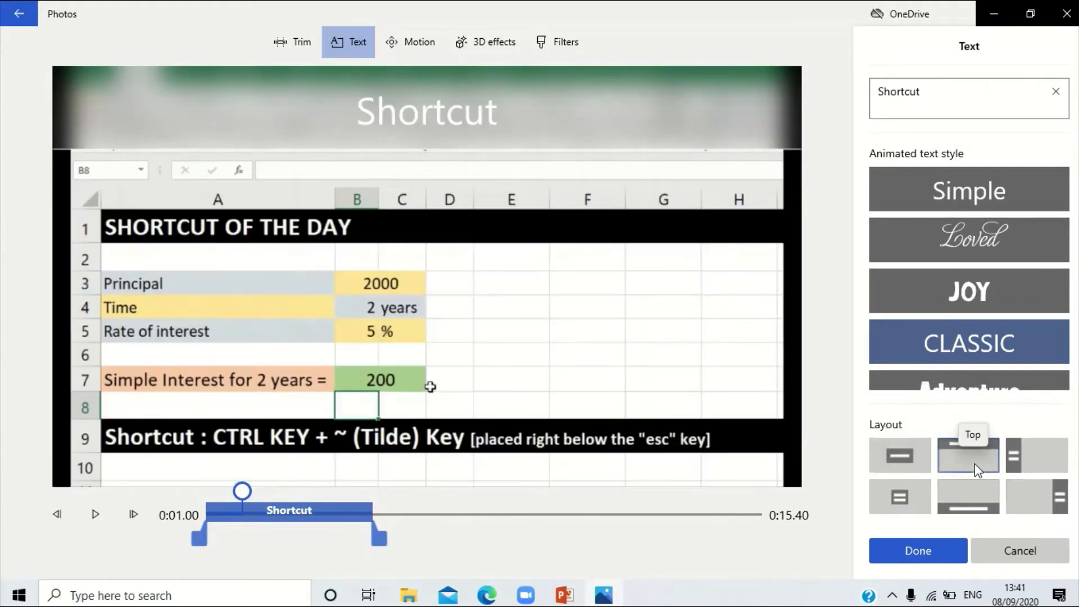
{"action": "left_click", "coordinate": [976, 504]}
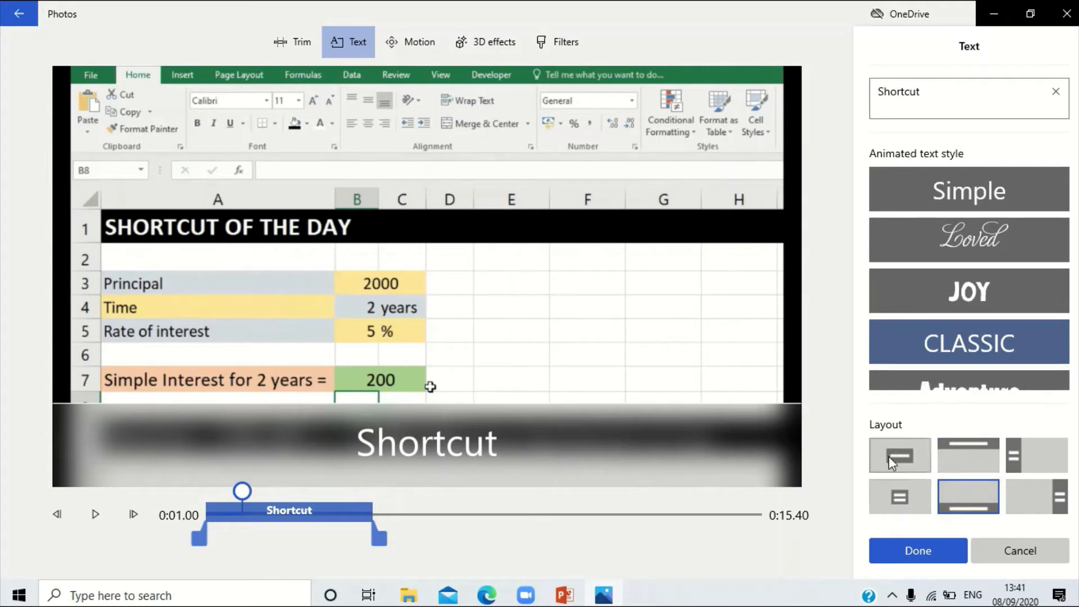
{"action": "left_click", "coordinate": [905, 453]}
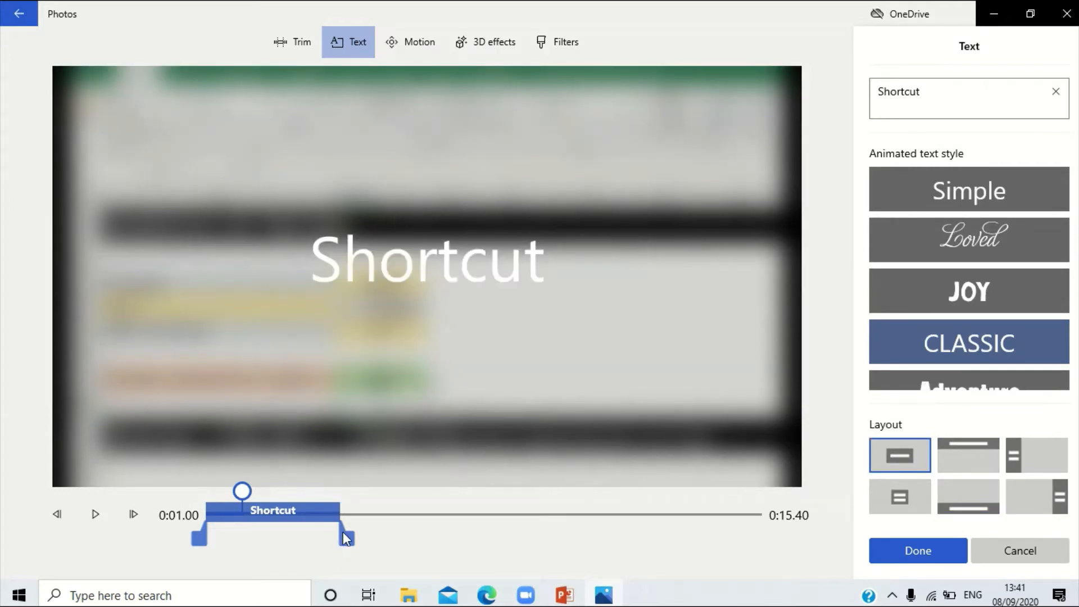
{"action": "left_click_drag", "start_coordinate": [339, 531], "coordinate": [271, 537]}
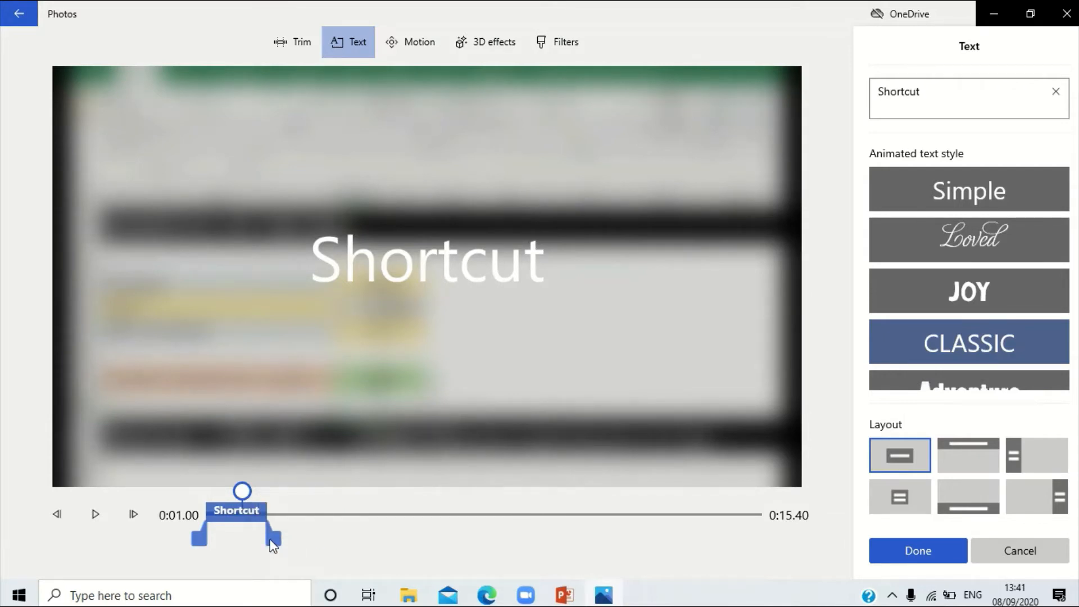
{"action": "left_click_drag", "start_coordinate": [270, 538], "coordinate": [273, 537]}
- Preview the Loved, Joy and Simple styles on the Shortcut text and return to Classic
{"action": "left_click", "coordinate": [977, 245]}
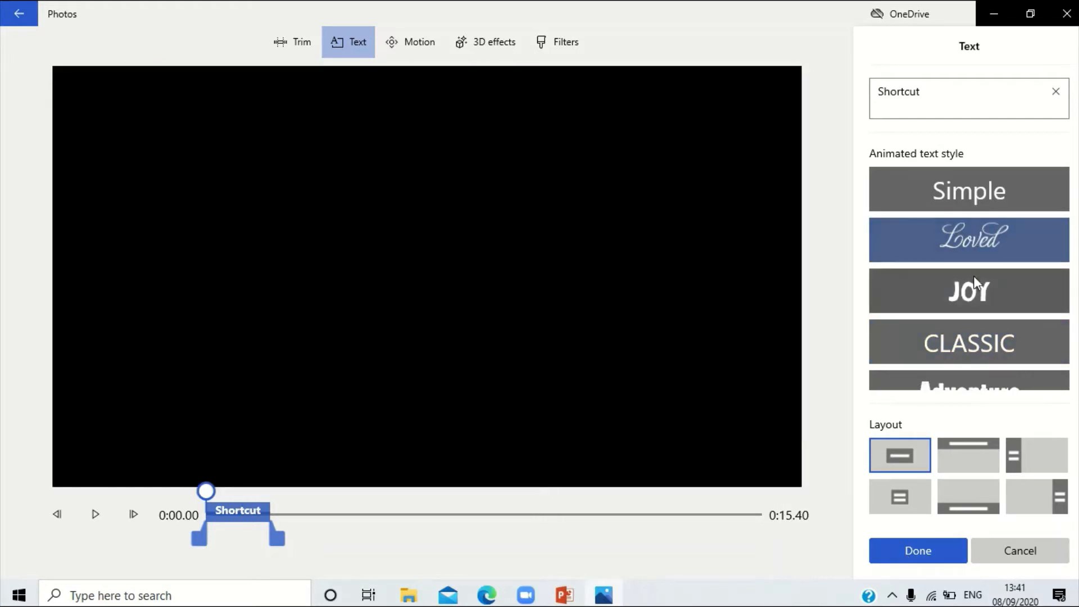
{"action": "left_click", "coordinate": [973, 308]}
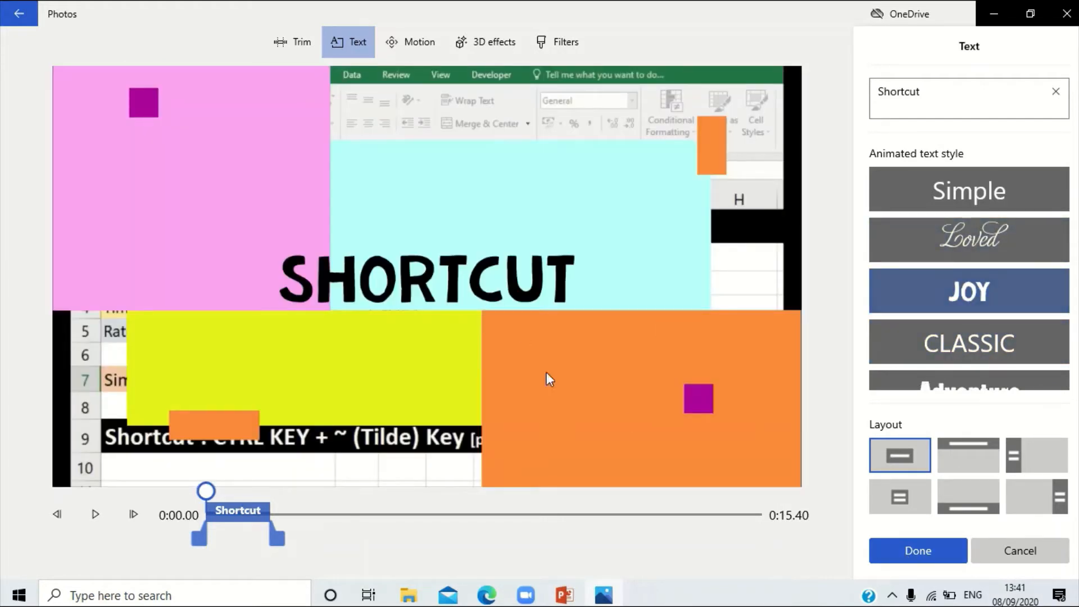
{"action": "left_click", "coordinate": [946, 190]}
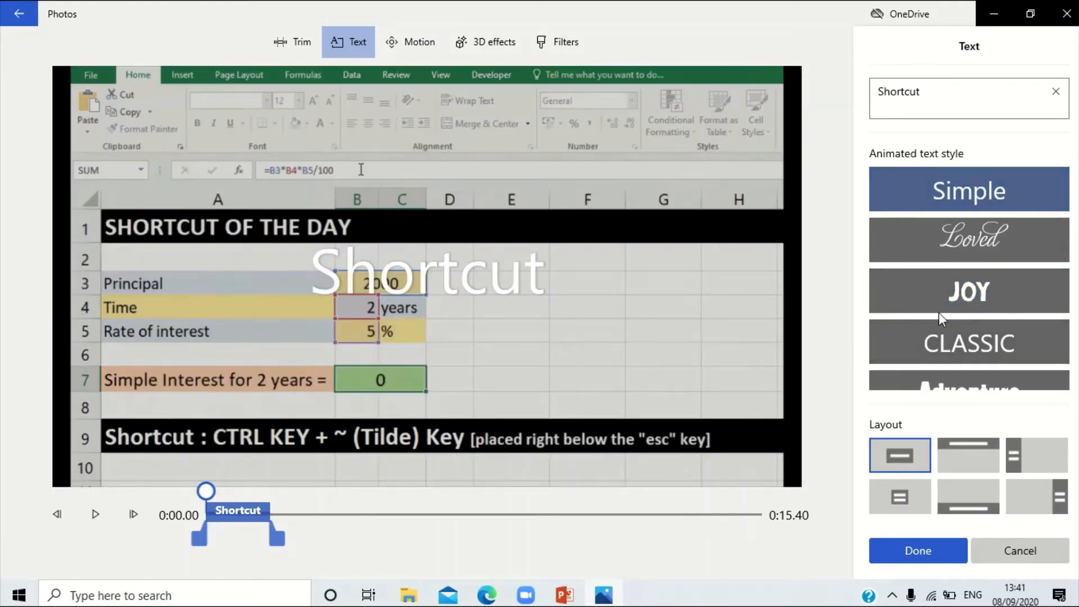
{"action": "left_click", "coordinate": [897, 349]}
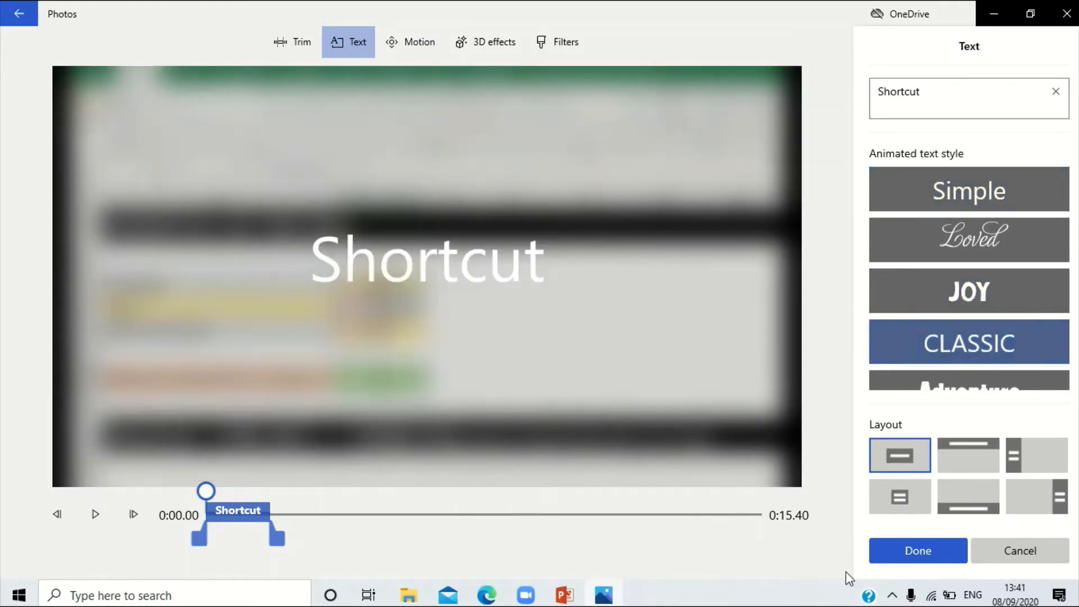
- Apply the Shortcut text to the clip and scrub through the project preview to check how it appears
{"action": "left_click", "coordinate": [918, 553]}
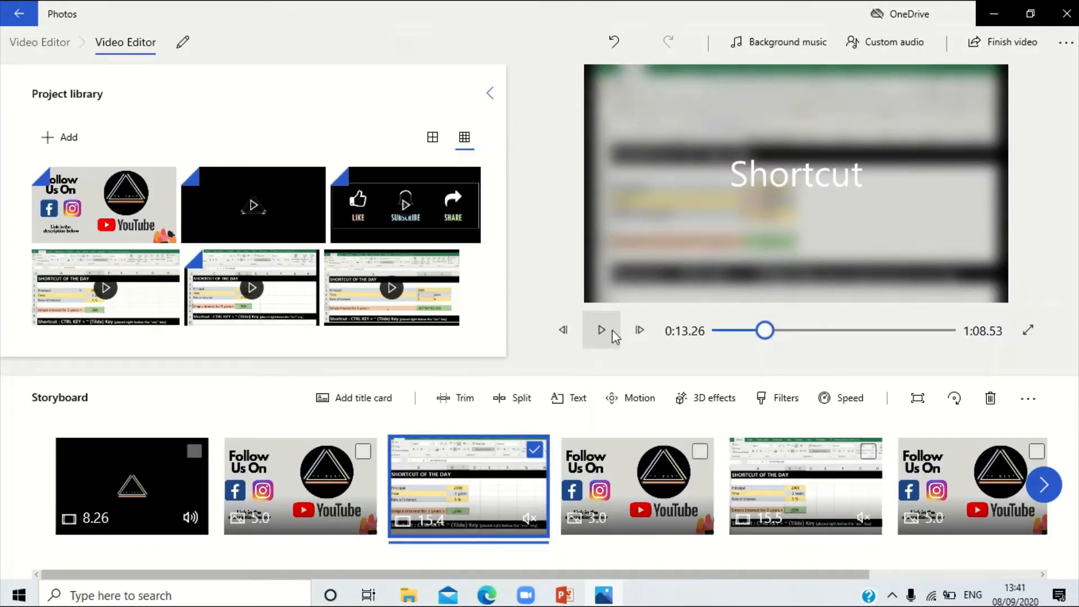
{"action": "mouse_move", "coordinate": [759, 336]}
{"action": "left_mouse_down"}
{"action": "mouse_move", "coordinate": [751, 337]}
{"action": "mouse_move", "coordinate": [765, 340]}
{"action": "left_mouse_up"}
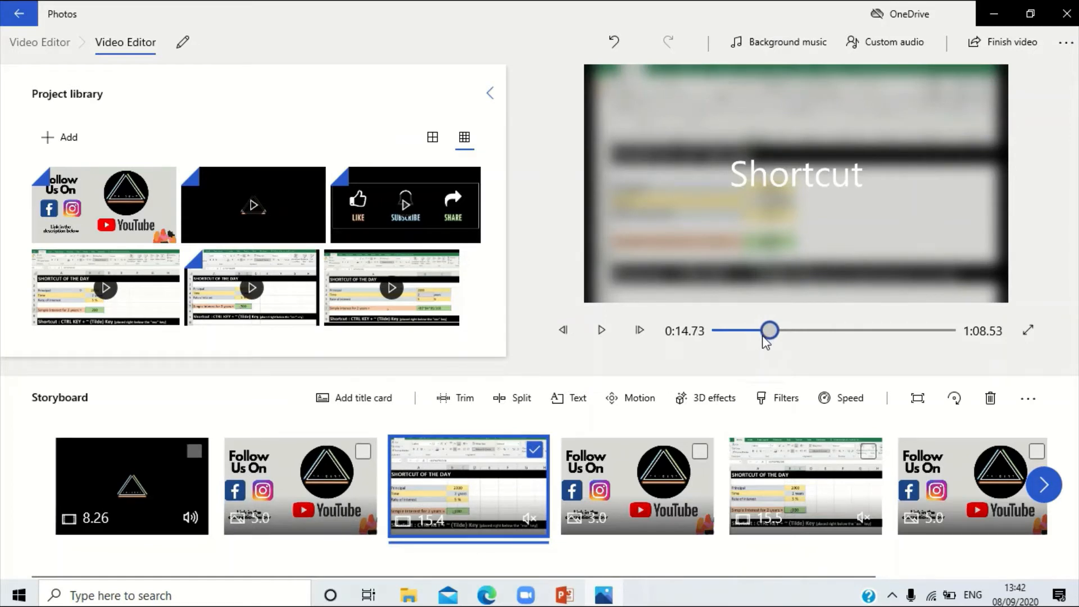
{"action": "mouse_move", "coordinate": [765, 340]}
{"action": "left_mouse_down"}
{"action": "mouse_move", "coordinate": [834, 341]}
{"action": "mouse_move", "coordinate": [771, 338]}
{"action": "left_mouse_up"}
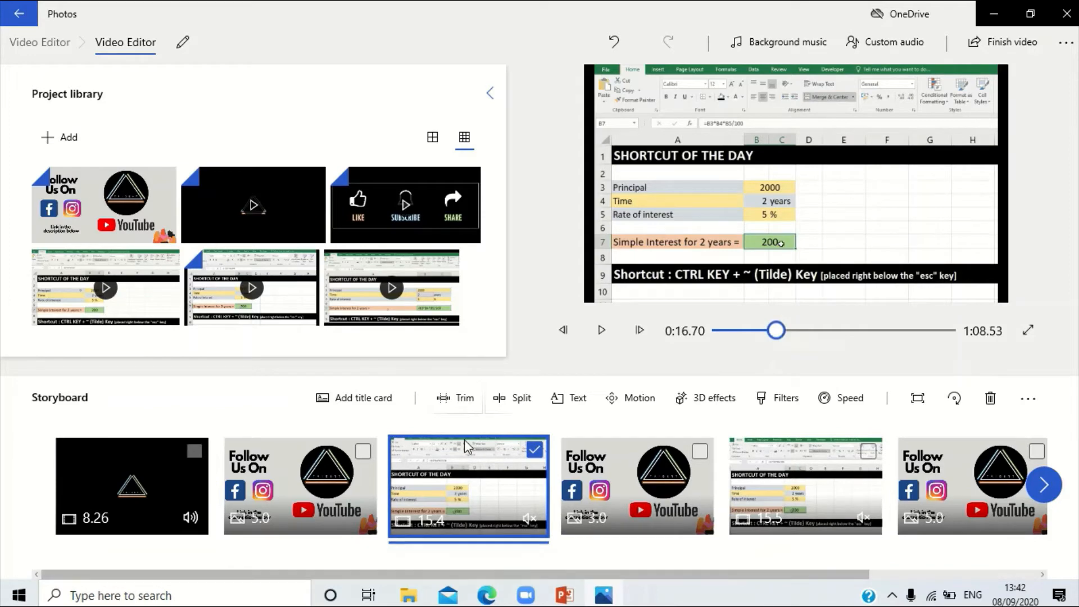
- Give the first split part the Zoom in left motion, play it back to check, and apply it
{"action": "left_click", "coordinate": [627, 403]}
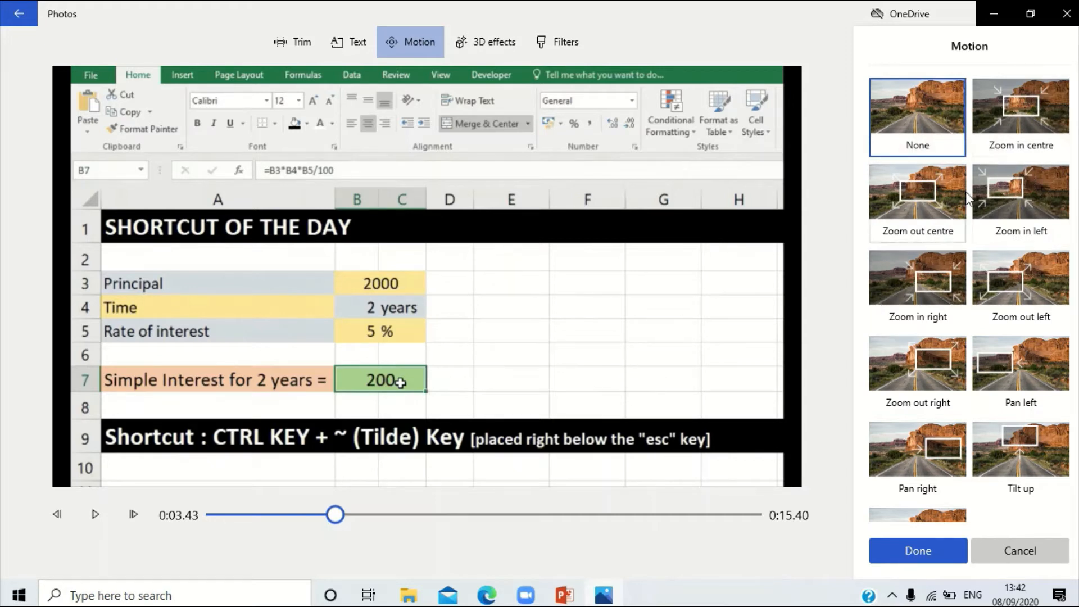
{"action": "left_click", "coordinate": [1007, 183]}
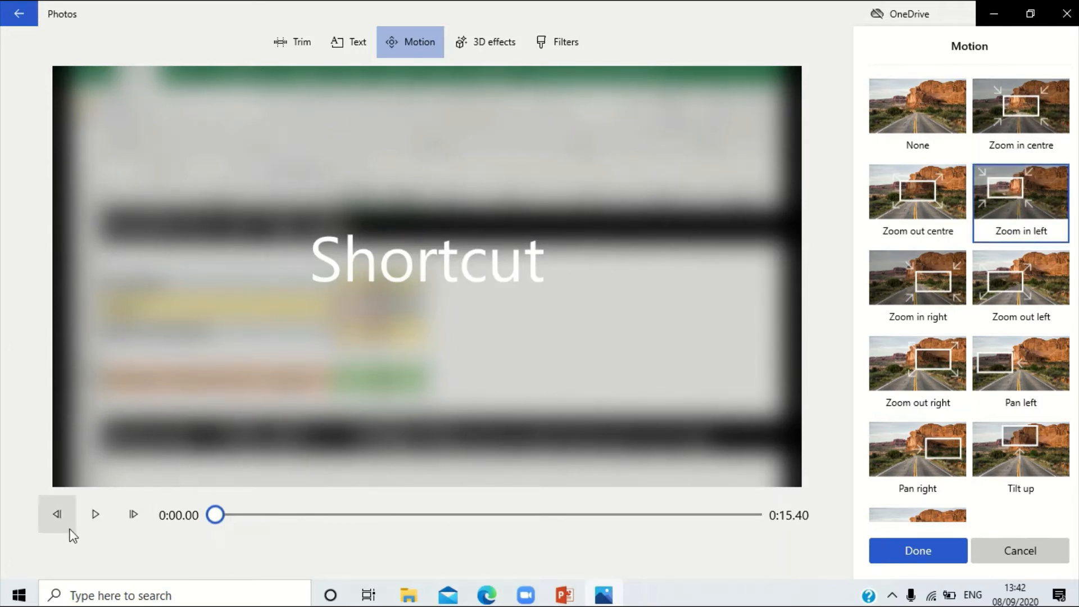
{"action": "left_click", "coordinate": [93, 523]}
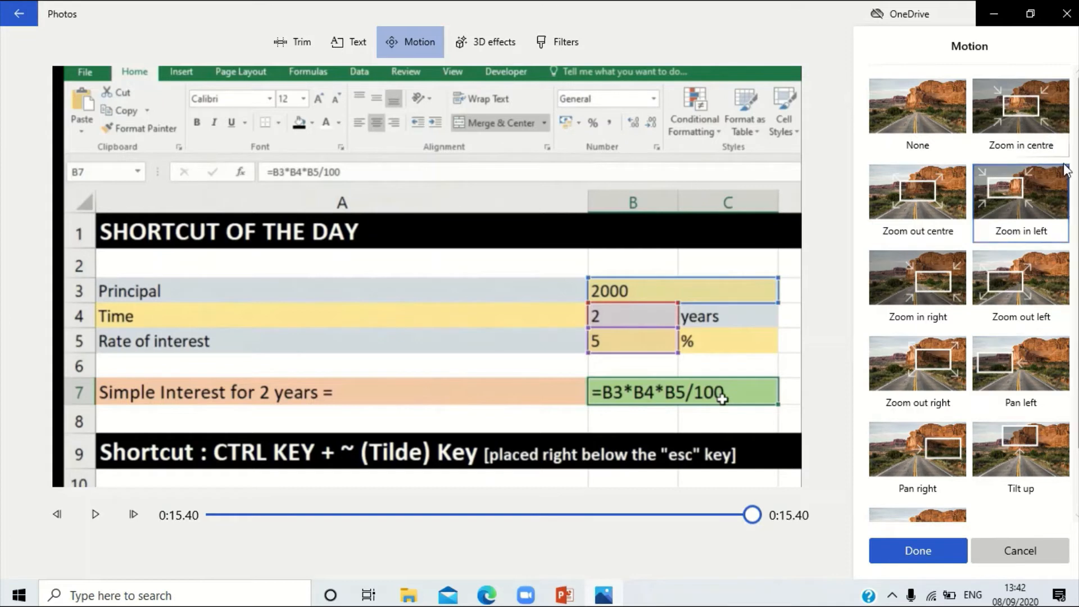
{"action": "scroll", "coordinate": [1074, 149], "scroll_direction": "down", "scroll_amount": 2}
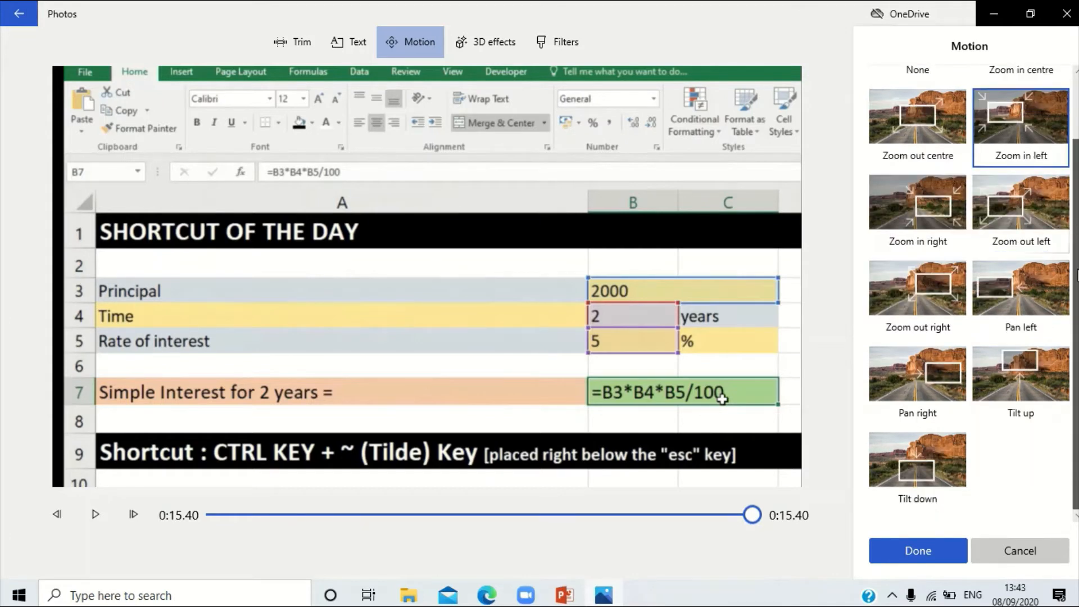
{"action": "scroll", "coordinate": [1070, 135], "scroll_direction": "up", "scroll_amount": 2}
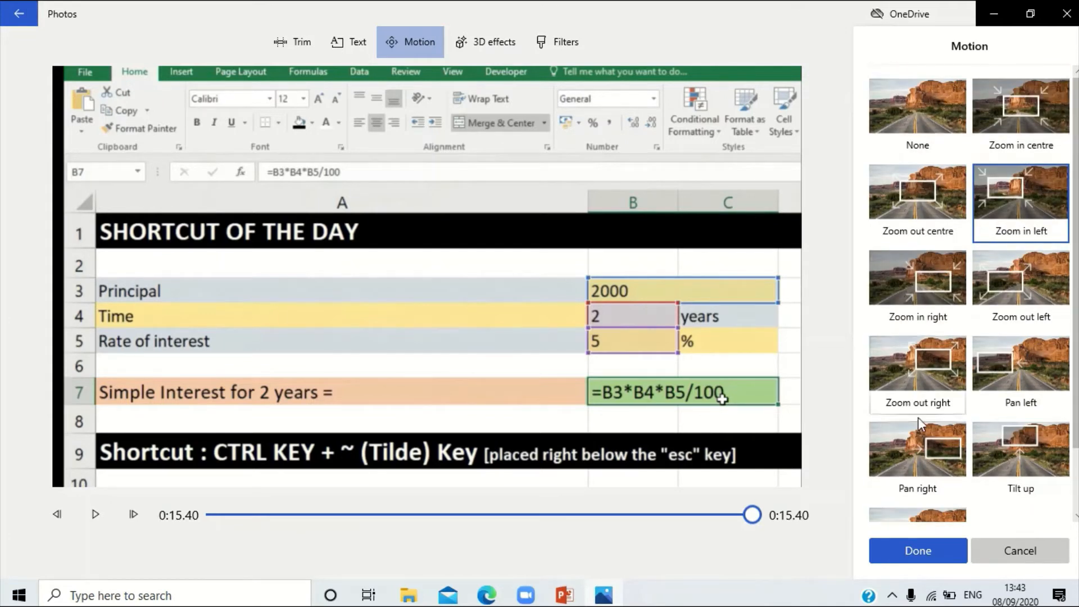
{"action": "left_click", "coordinate": [917, 550]}
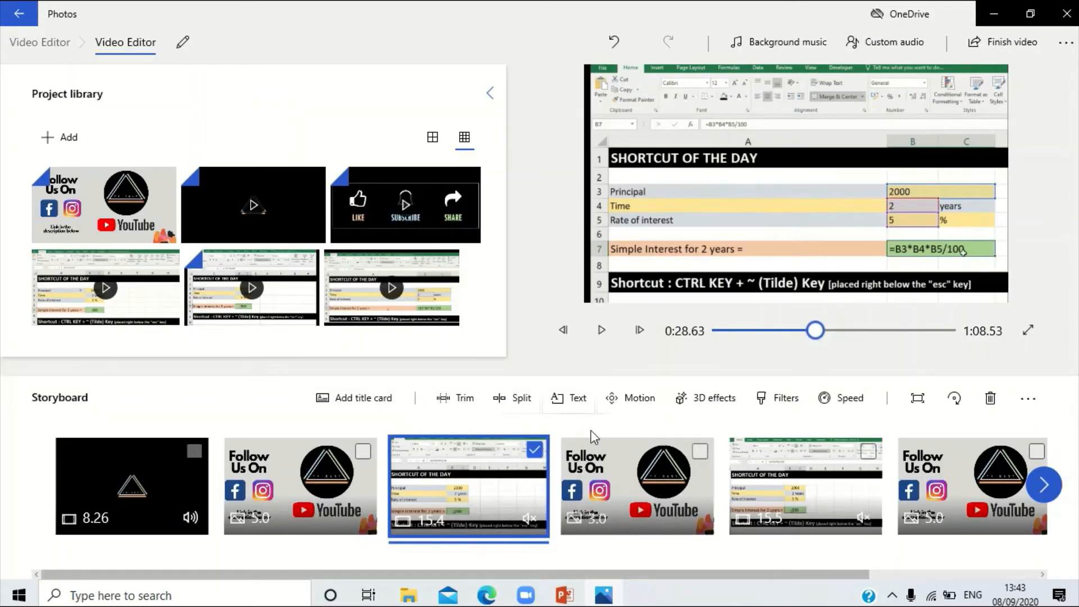
- Open the 3D effects of the first split part and play it from the start to check the Atomic motion effect
{"action": "left_click", "coordinate": [728, 411]}
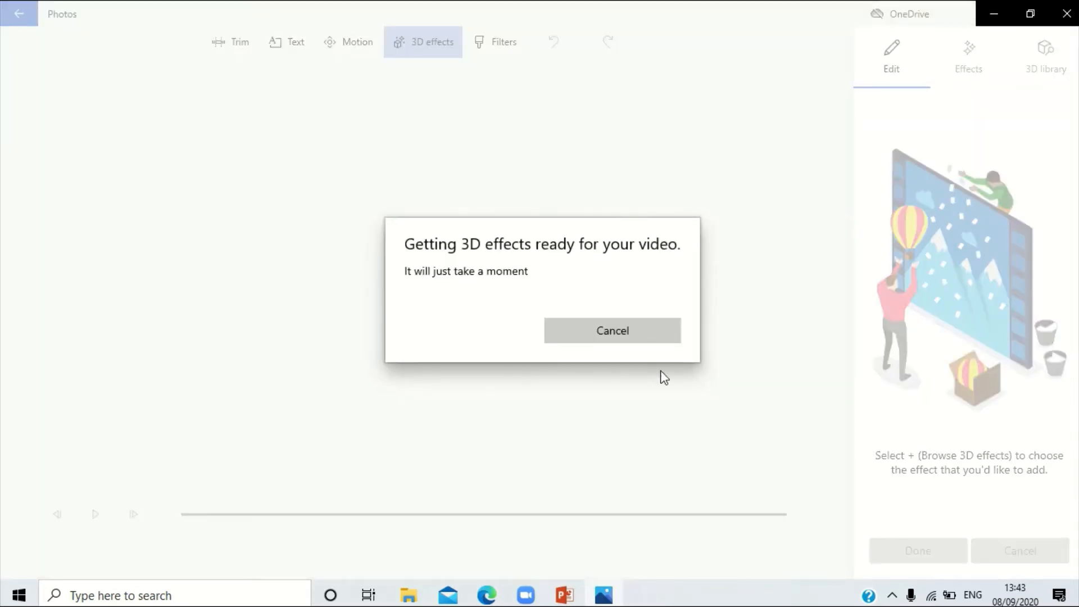
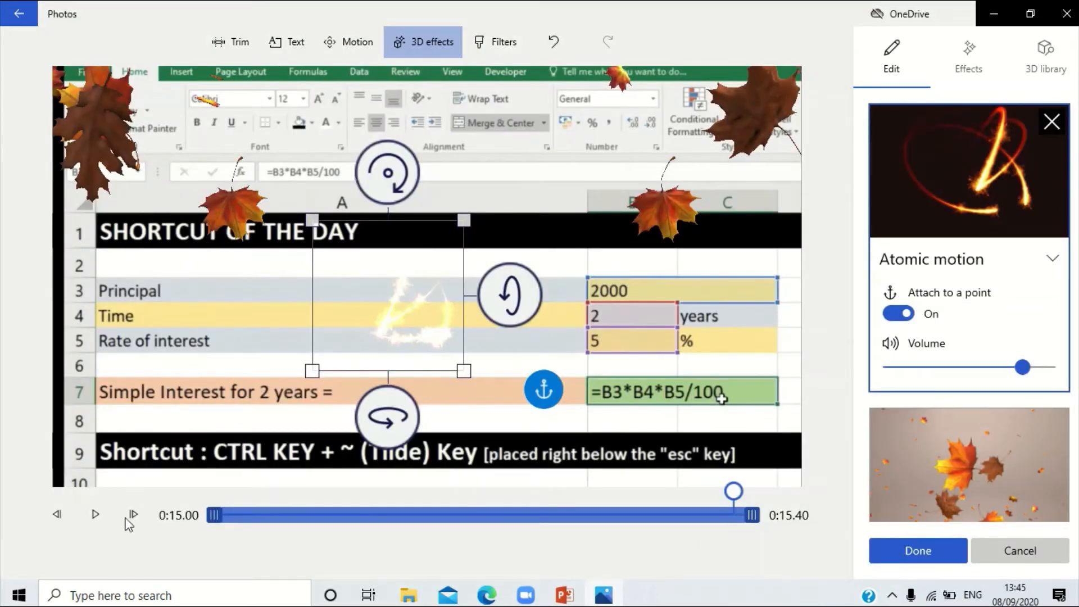
{"action": "left_click", "coordinate": [94, 512]}
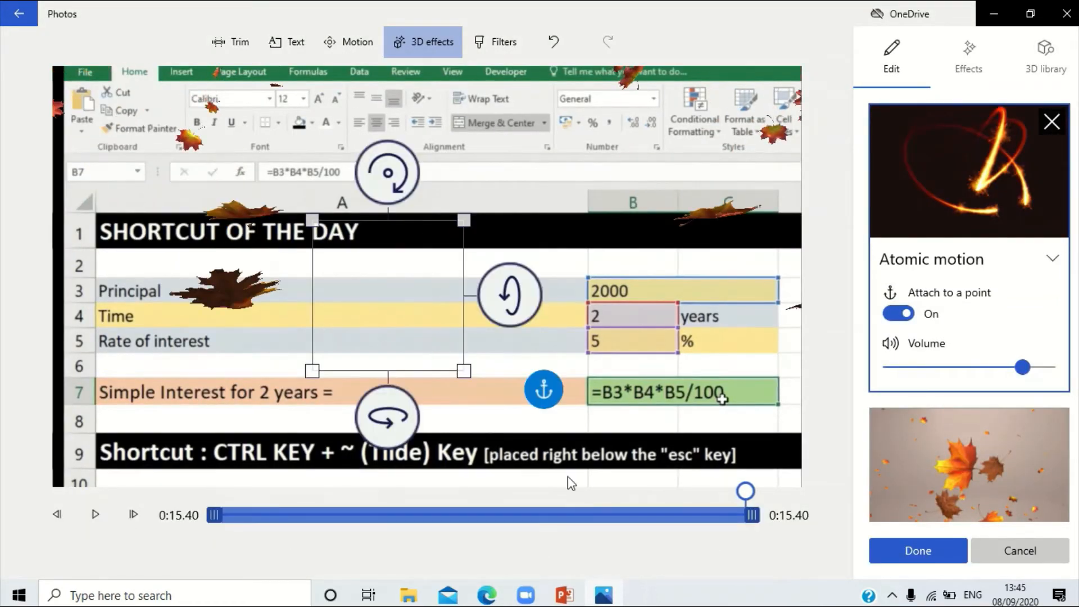
{"action": "left_click_drag", "start_coordinate": [745, 492], "coordinate": [206, 499]}
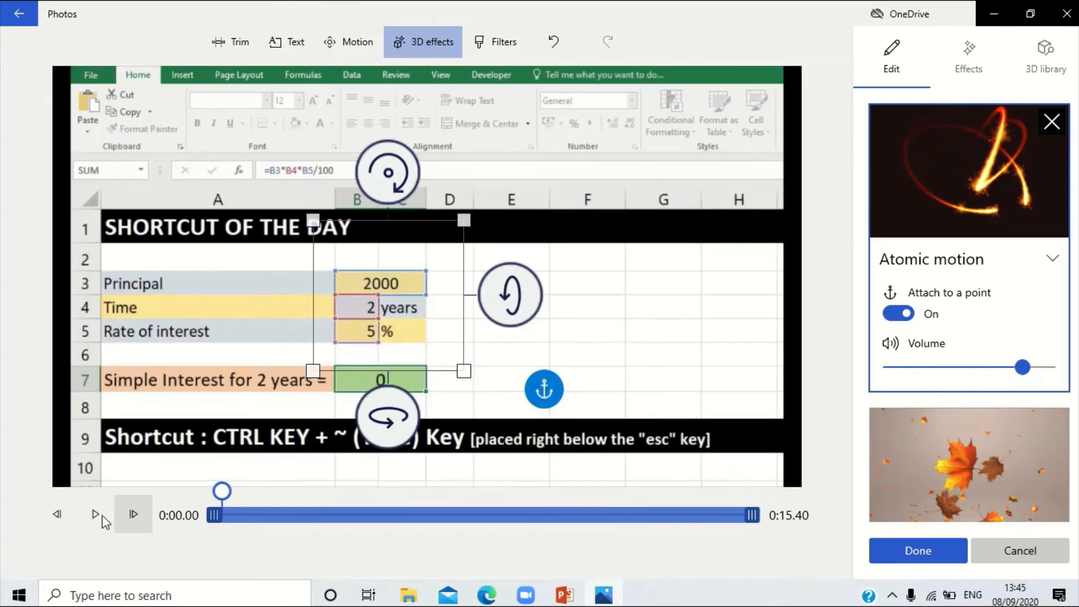
{"action": "left_click", "coordinate": [96, 514]}
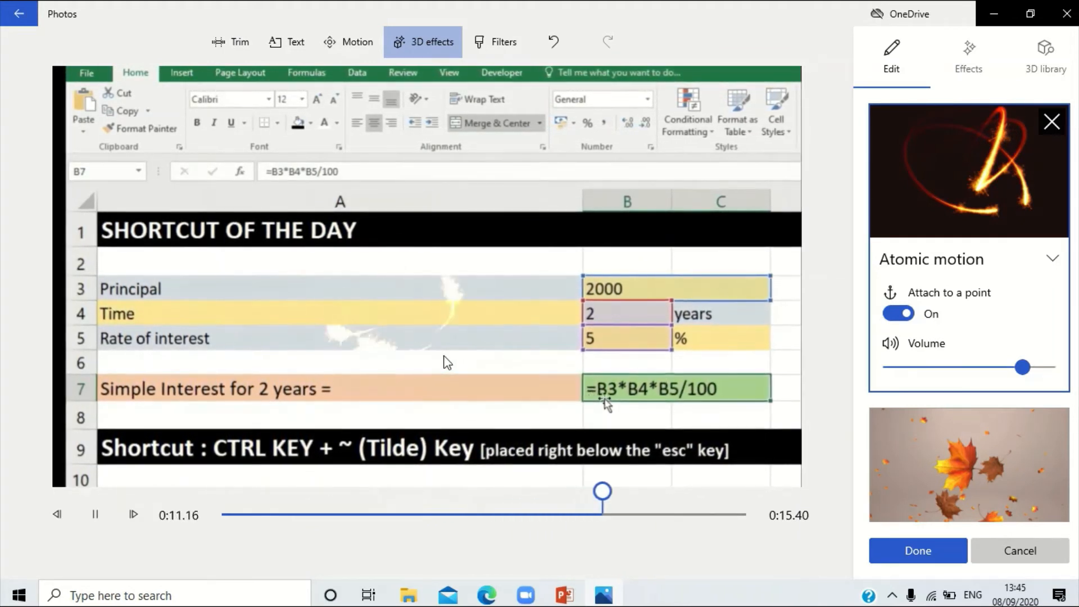
- Extend the Autumn leaves effect over the whole clip and play it back to check
{"action": "left_click", "coordinate": [976, 58]}
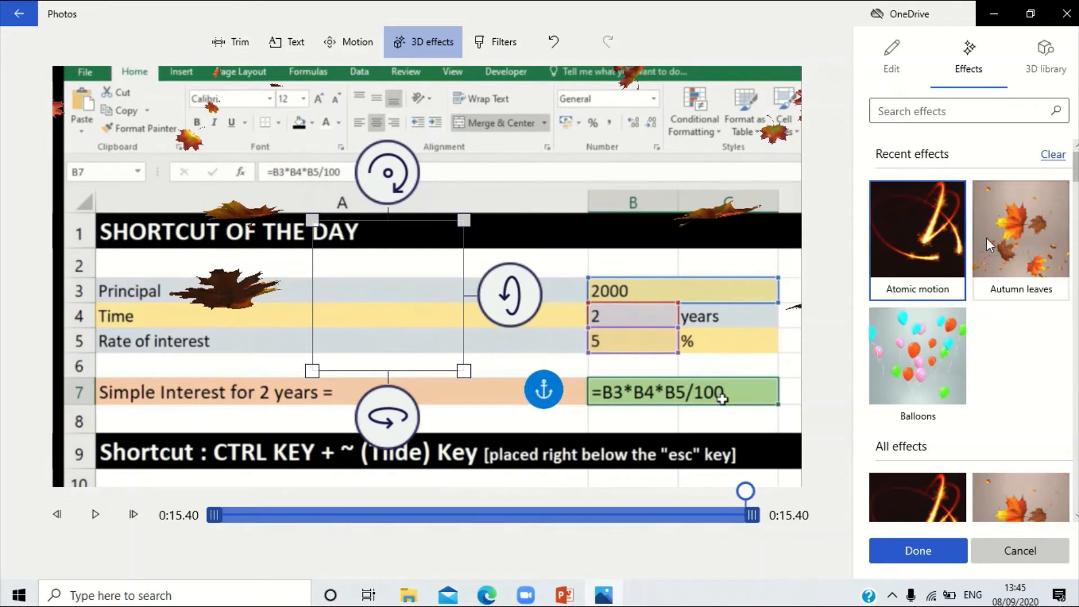
{"action": "left_click", "coordinate": [893, 67]}
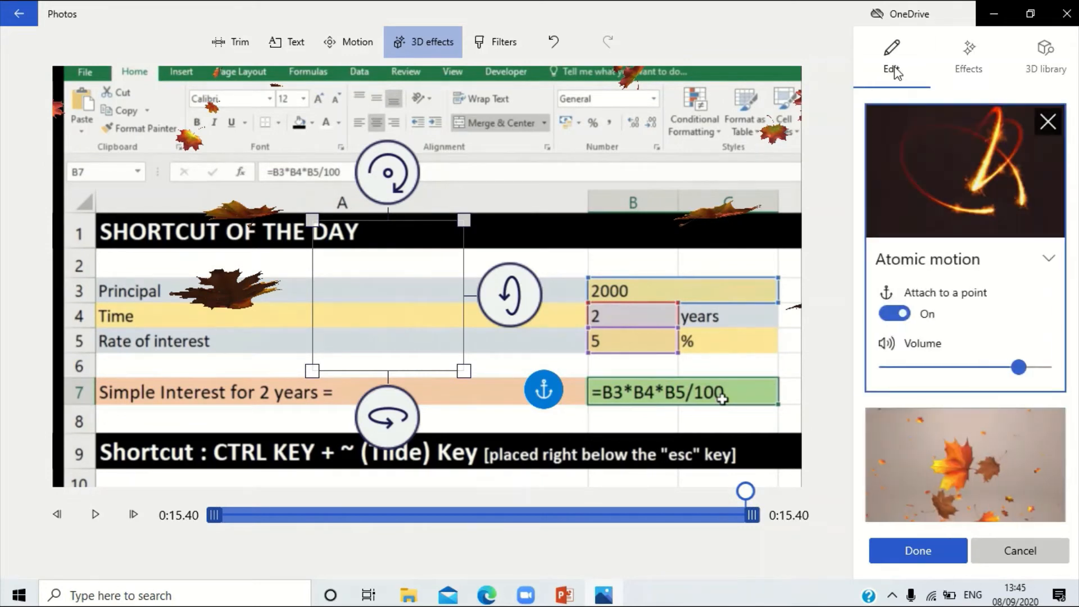
{"action": "left_click", "coordinate": [949, 443]}
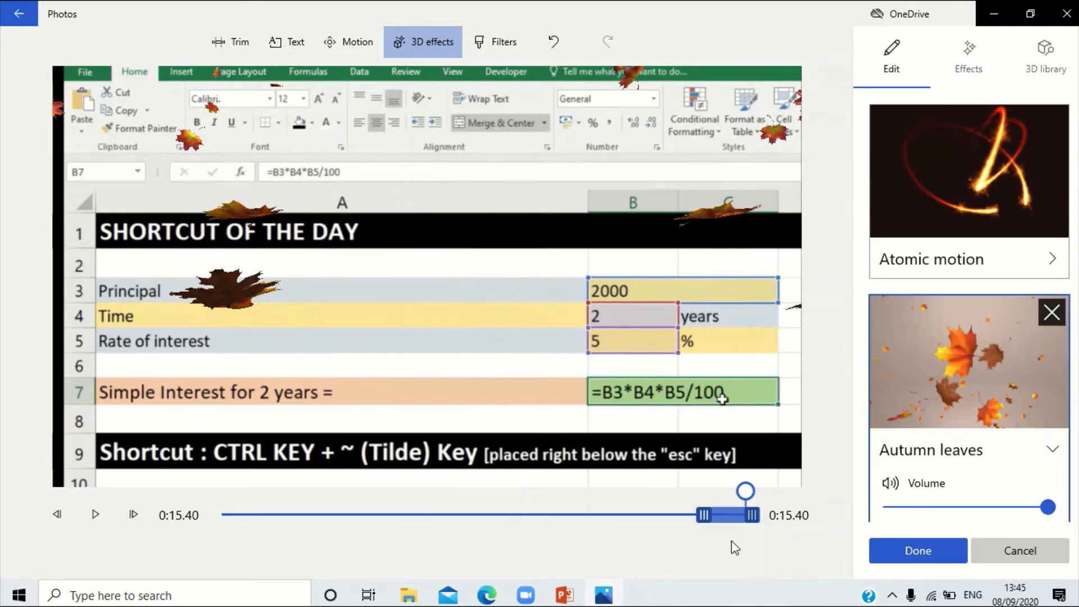
{"action": "left_click_drag", "start_coordinate": [704, 515], "coordinate": [168, 530]}
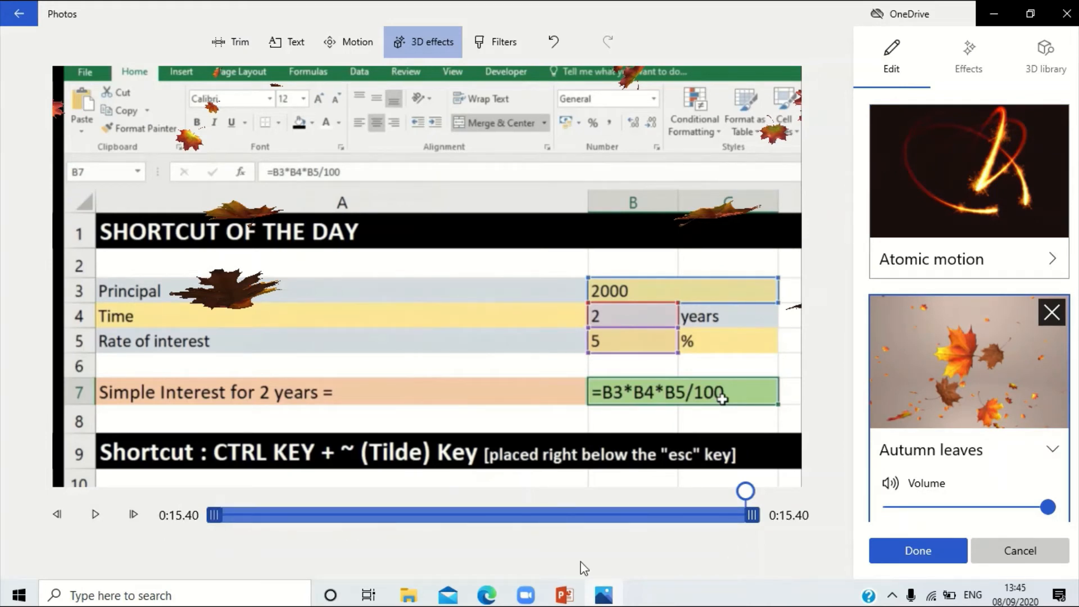
{"action": "left_click", "coordinate": [93, 514]}
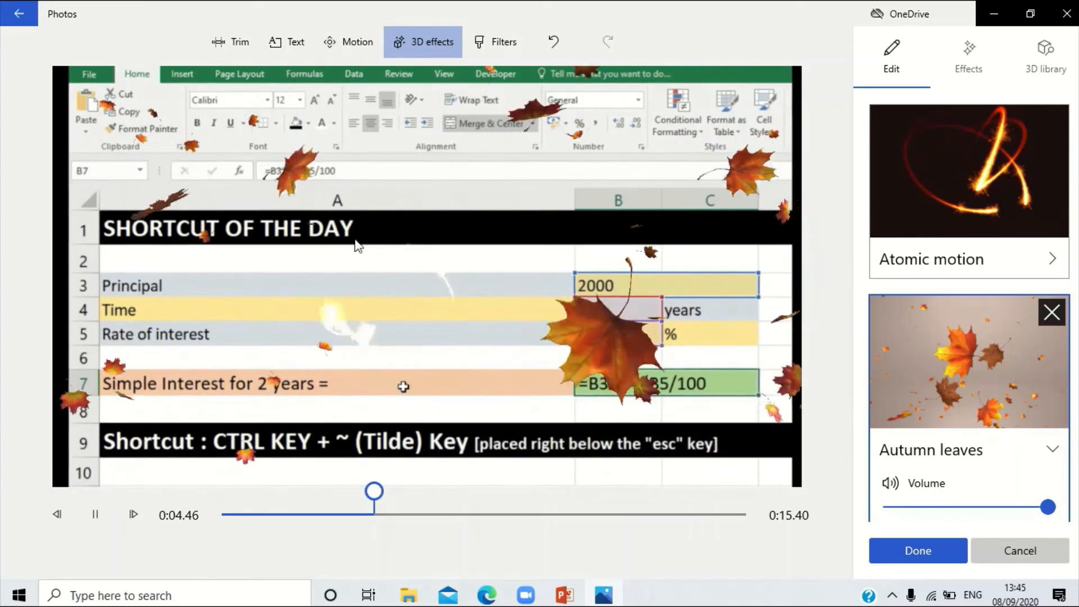
- Add the Clown Fish model from the Animals & Insects category of the 3D library
{"action": "left_click", "coordinate": [966, 56]}
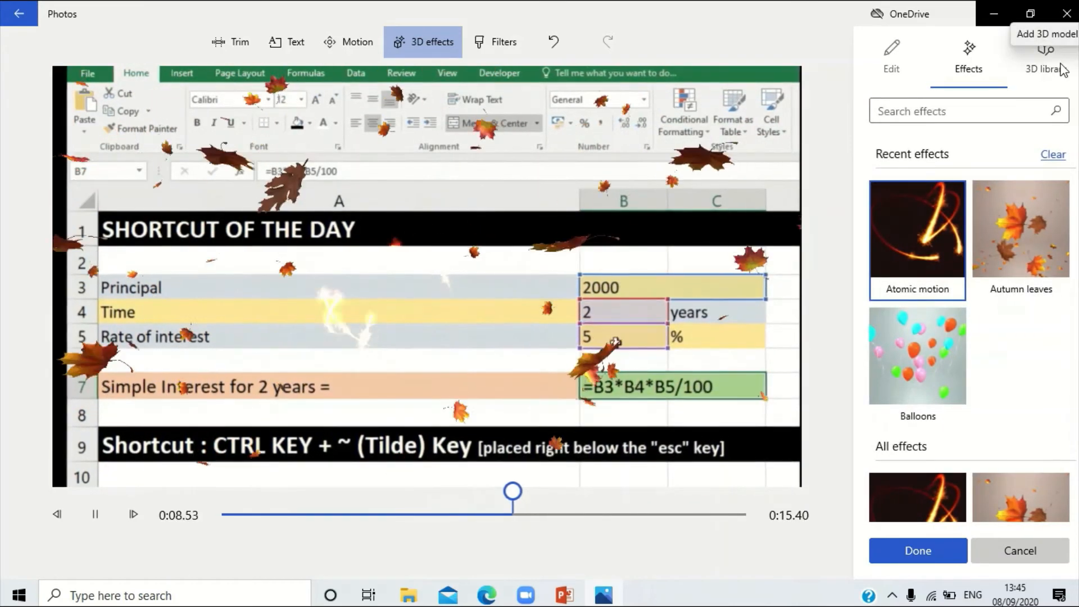
{"action": "left_click", "coordinate": [1062, 69]}
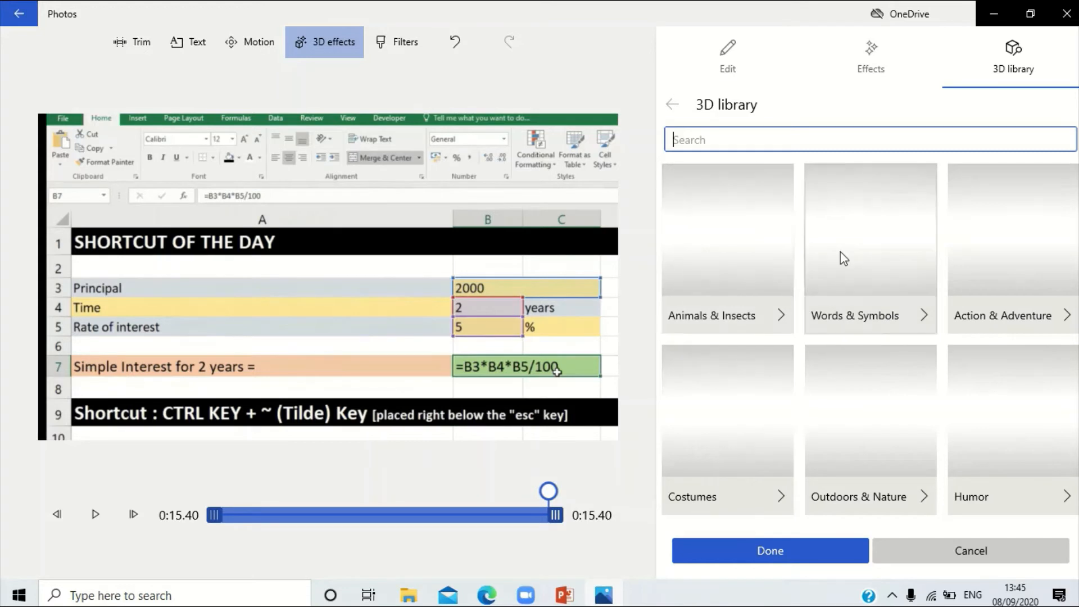
{"action": "left_click", "coordinate": [710, 246]}
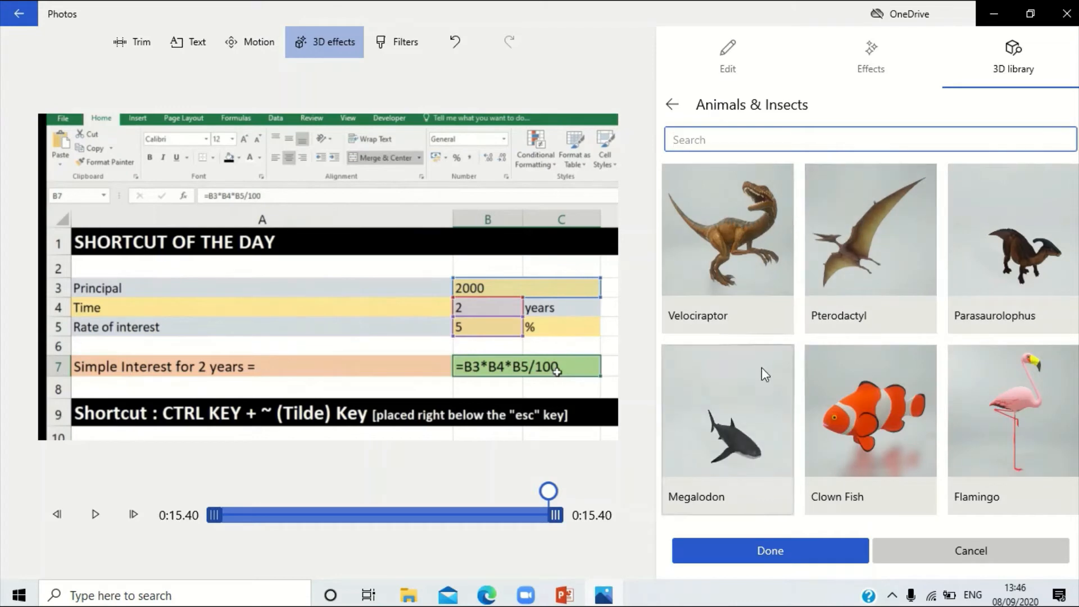
{"action": "left_click", "coordinate": [854, 374]}
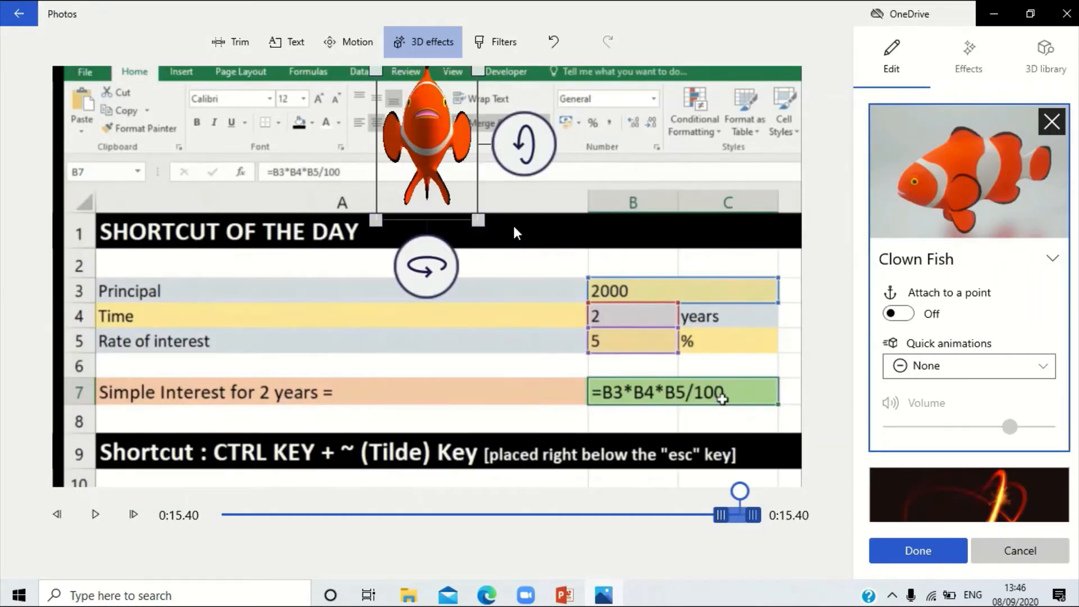
- Move the clown fish over the values in columns B and C and attach it to a point above the Principal row in column A
{"action": "left_click_drag", "start_coordinate": [441, 159], "coordinate": [678, 294]}
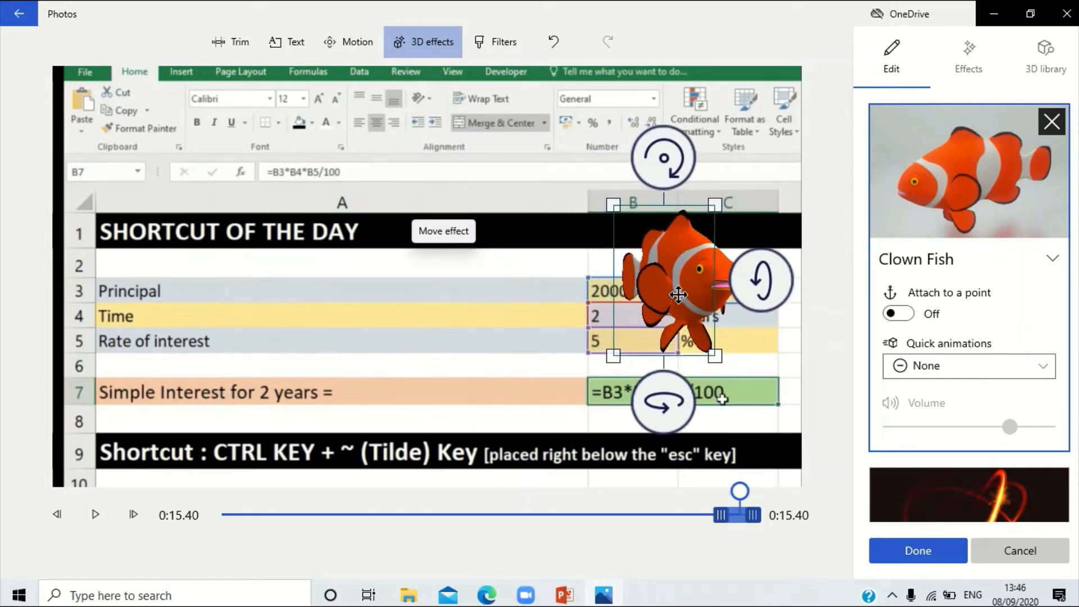
{"action": "left_click", "coordinate": [897, 316]}
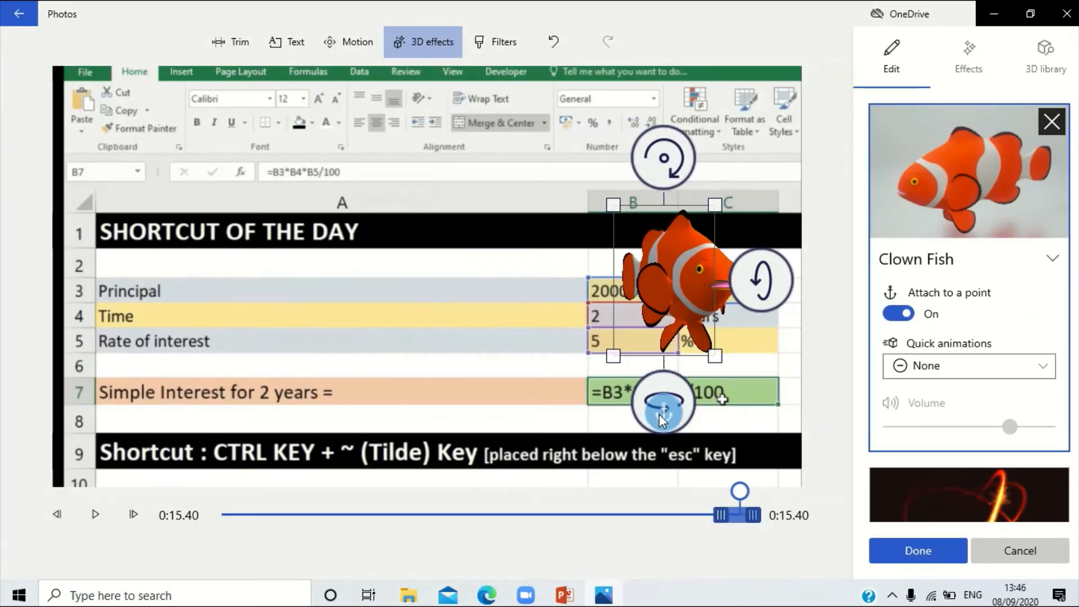
{"action": "left_click_drag", "start_coordinate": [658, 414], "coordinate": [289, 276]}
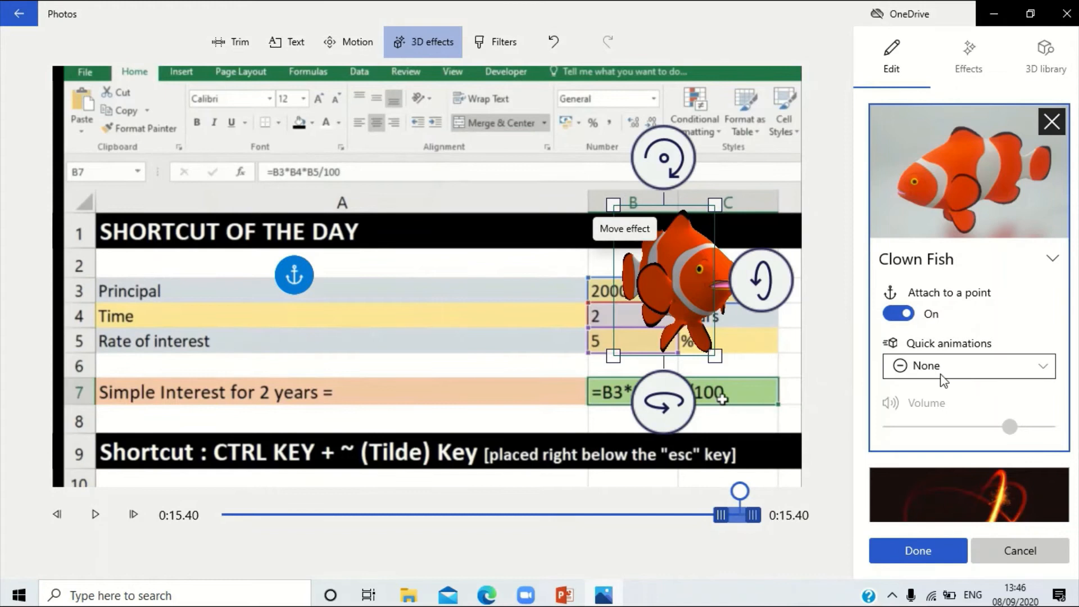
- Give the clown fish the Swing animation at full volume, extend it over the whole clip, and play it back
{"action": "left_click", "coordinate": [940, 373]}
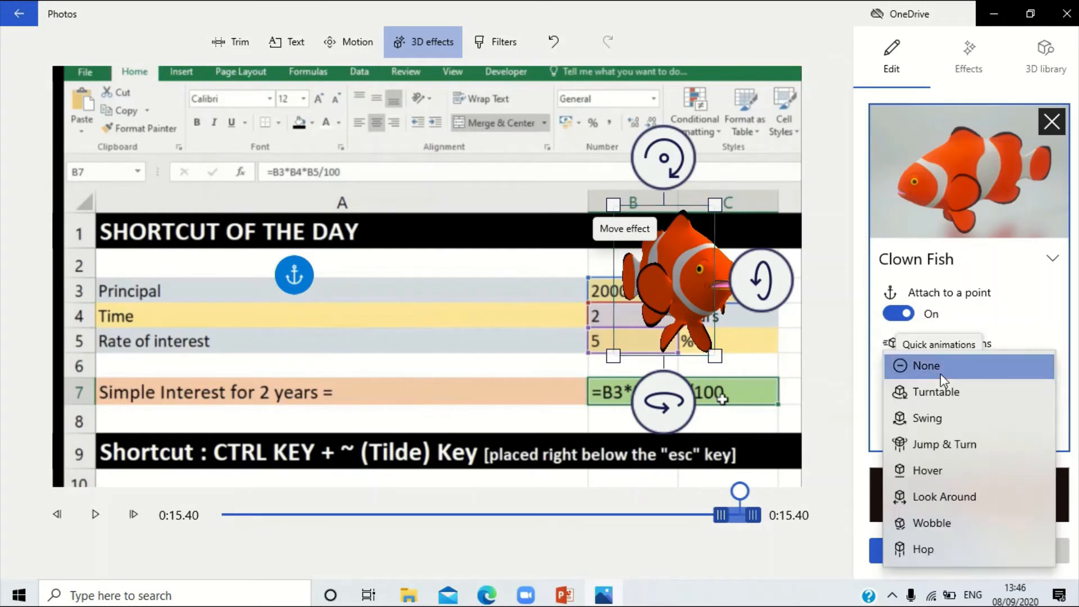
{"action": "left_click", "coordinate": [942, 419]}
{"action": "left_click_drag", "start_coordinate": [1016, 427], "coordinate": [1057, 429]}
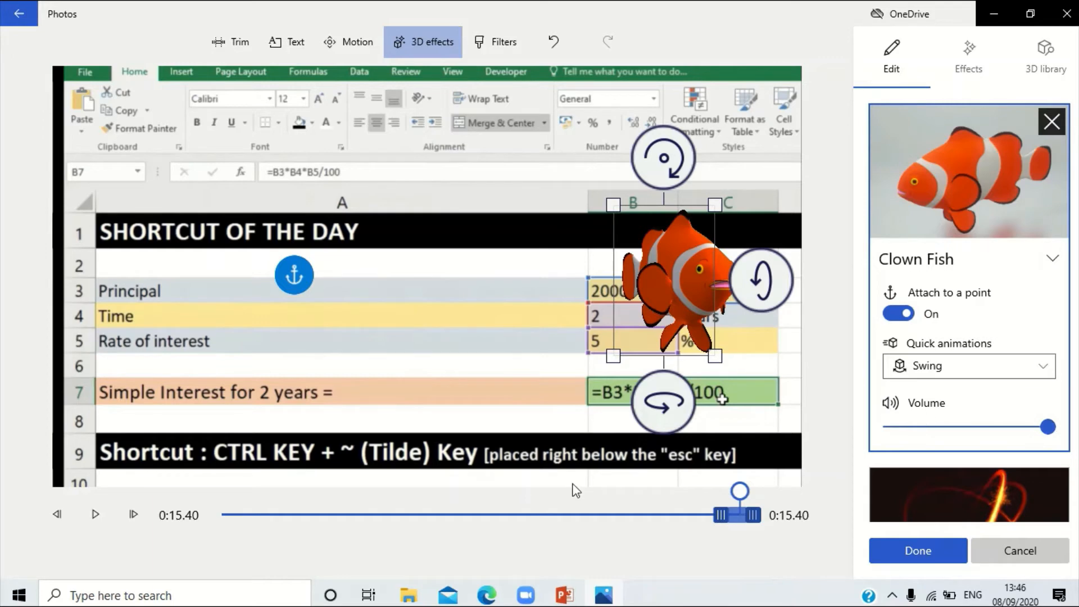
{"action": "left_click_drag", "start_coordinate": [713, 520], "coordinate": [193, 526]}
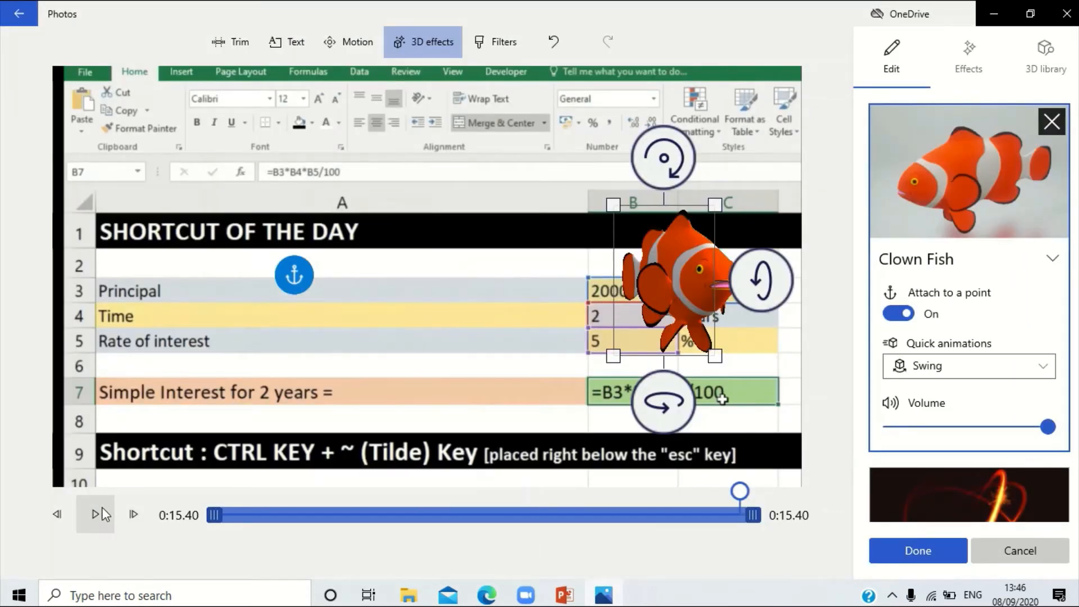
{"action": "left_click", "coordinate": [103, 508]}
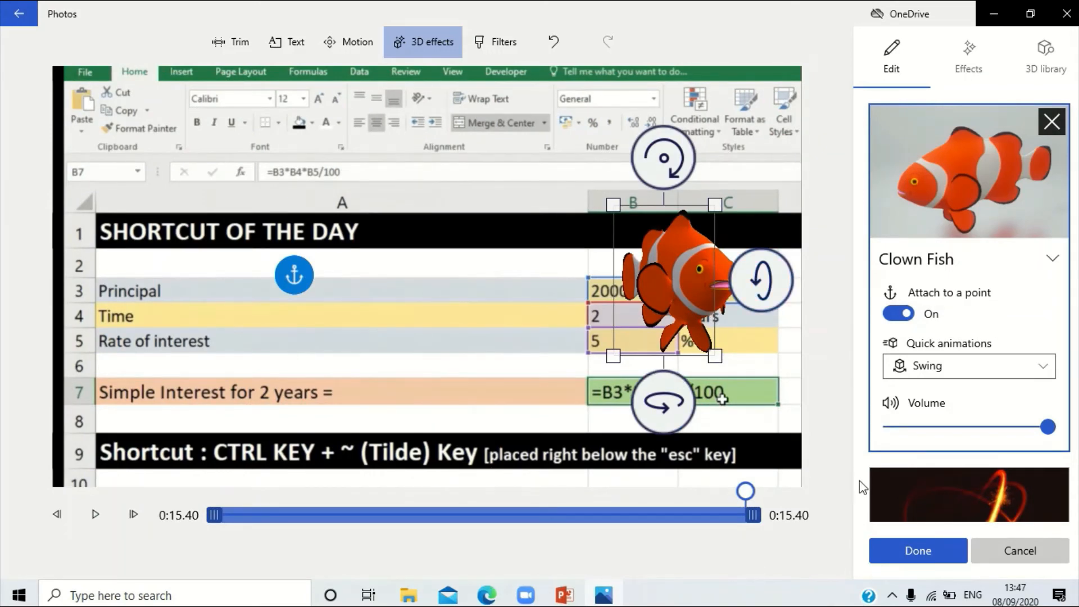
- Browse the 3D library's model categories and apply the 3D effects to the clip without adding another model
{"action": "left_click", "coordinate": [1044, 54]}
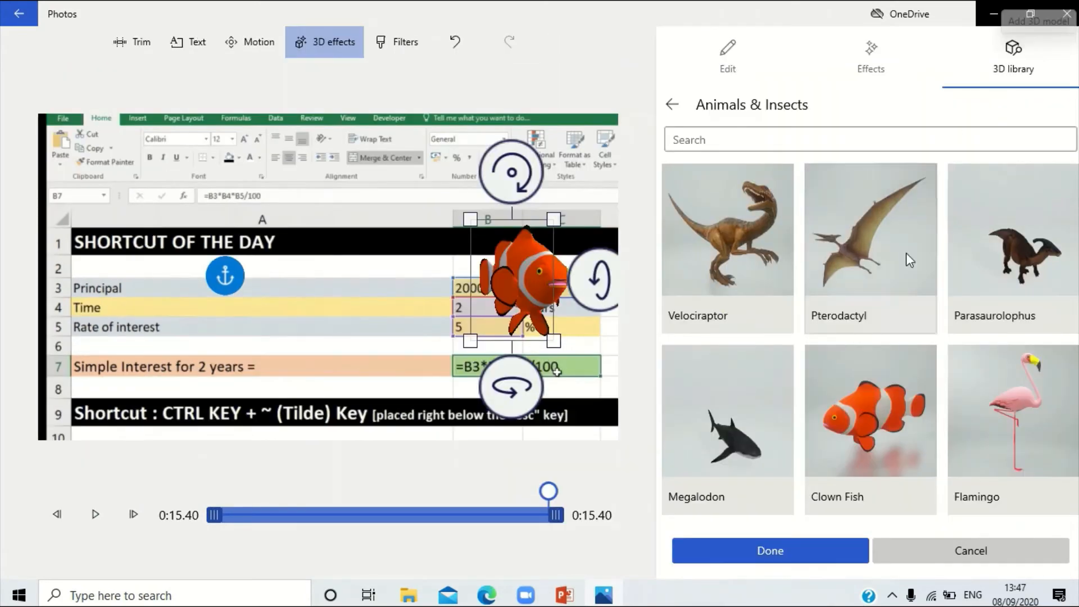
{"action": "left_click", "coordinate": [674, 105]}
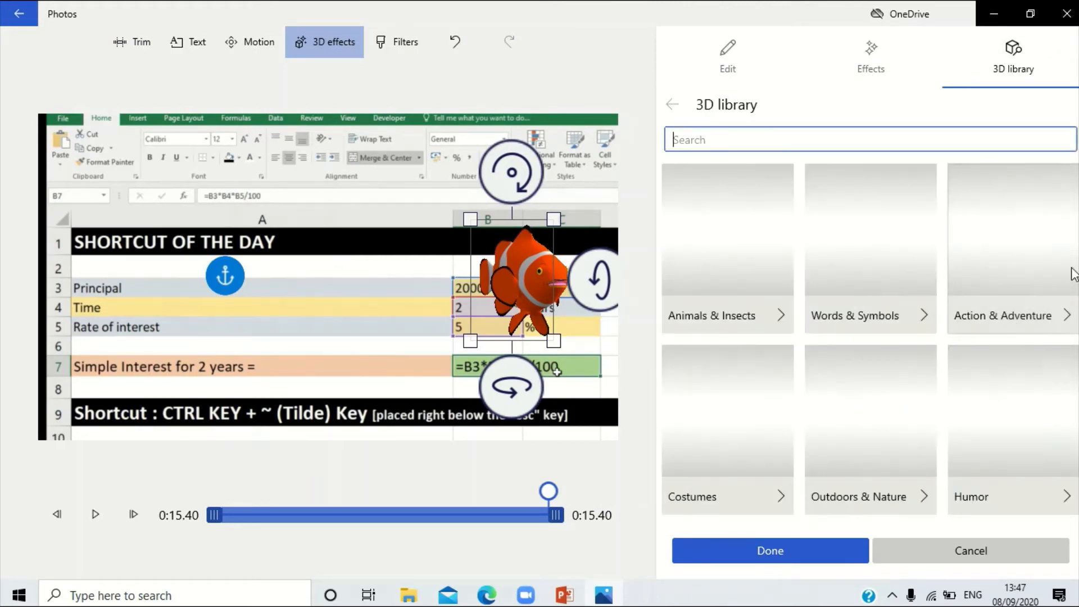
{"action": "scroll", "coordinate": [870, 337], "scroll_direction": "down", "scroll_amount": 5}
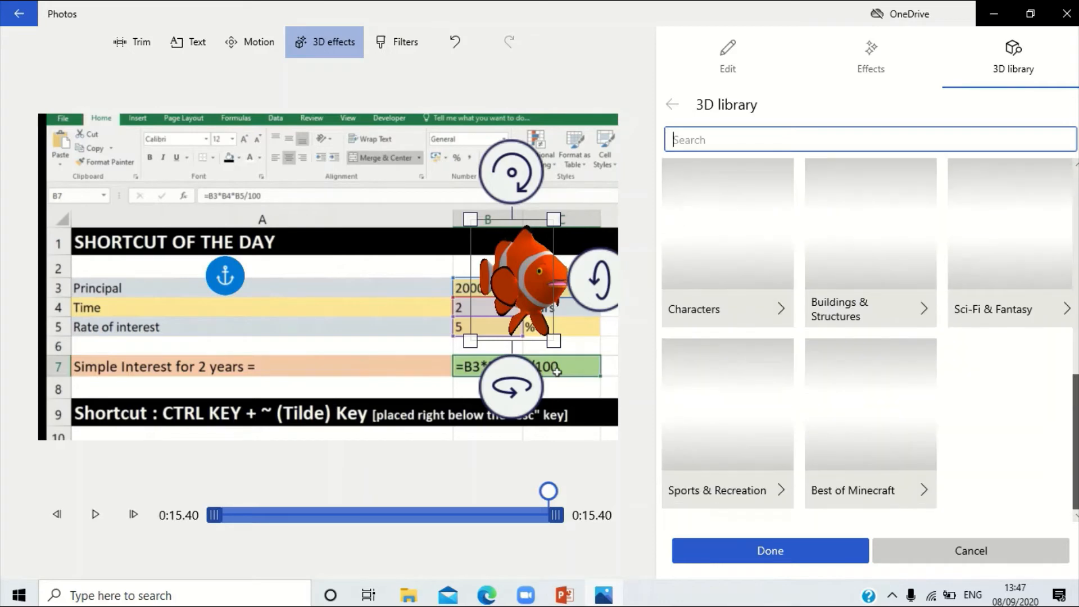
{"action": "scroll", "coordinate": [870, 337], "scroll_direction": "up", "scroll_amount": 5}
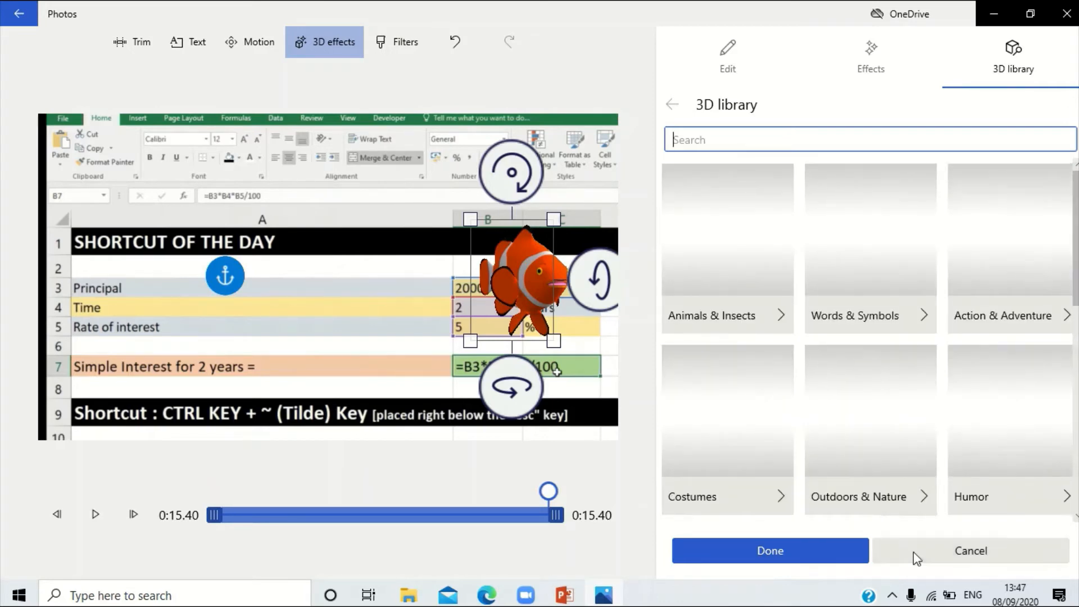
{"action": "left_click", "coordinate": [828, 548]}
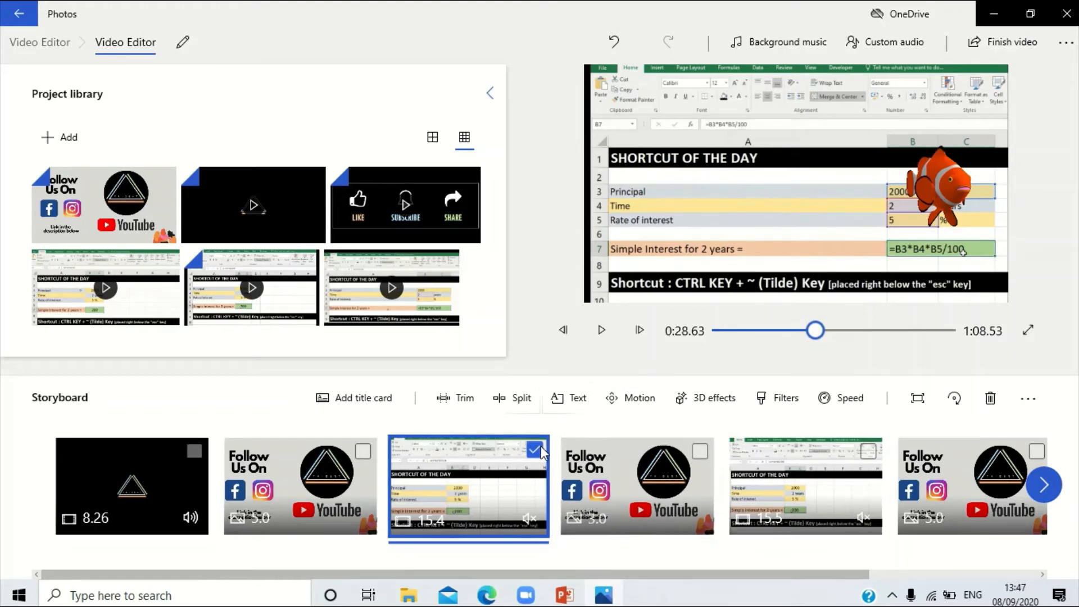
- Compare the Denim, Adventure, Classic, Brassy and Iceberg filters on the clip, scrubbing through the preview with Classic
{"action": "left_click", "coordinate": [786, 399]}
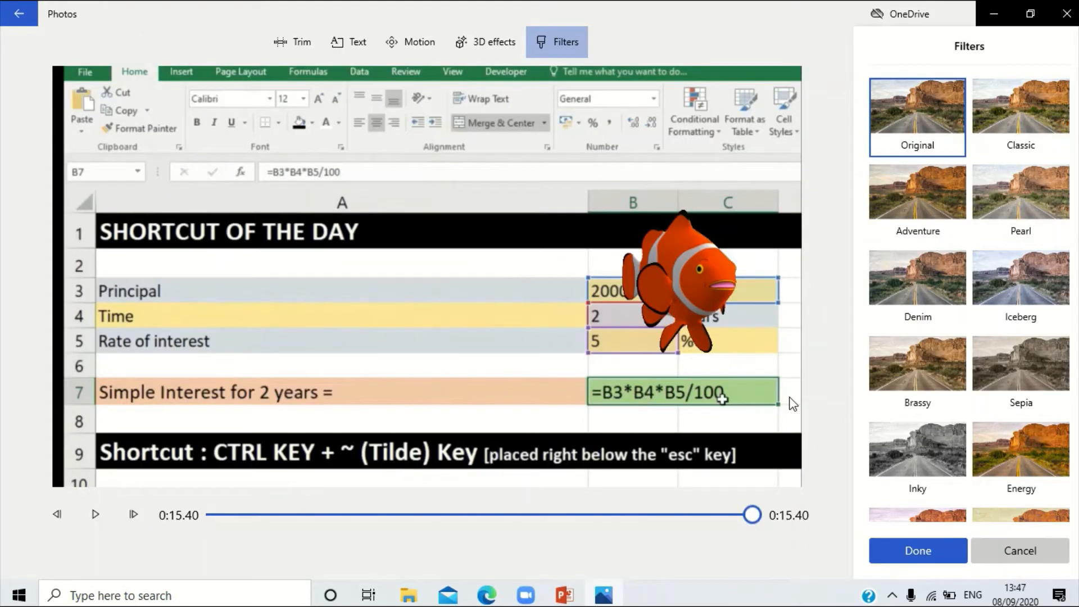
{"action": "left_click", "coordinate": [929, 275]}
{"action": "left_click", "coordinate": [932, 187]}
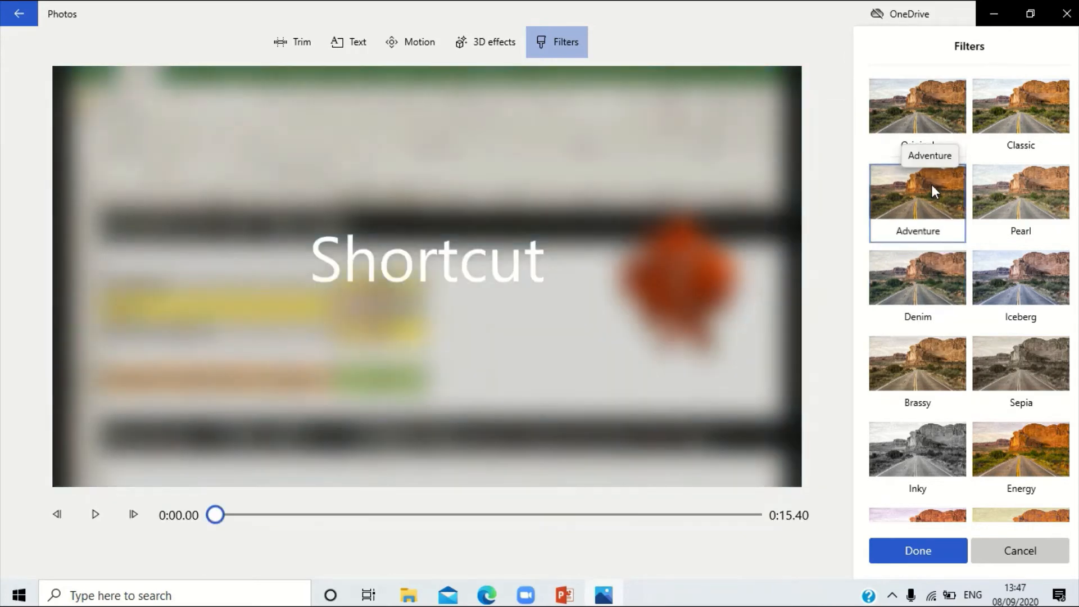
{"action": "left_click", "coordinate": [1007, 110]}
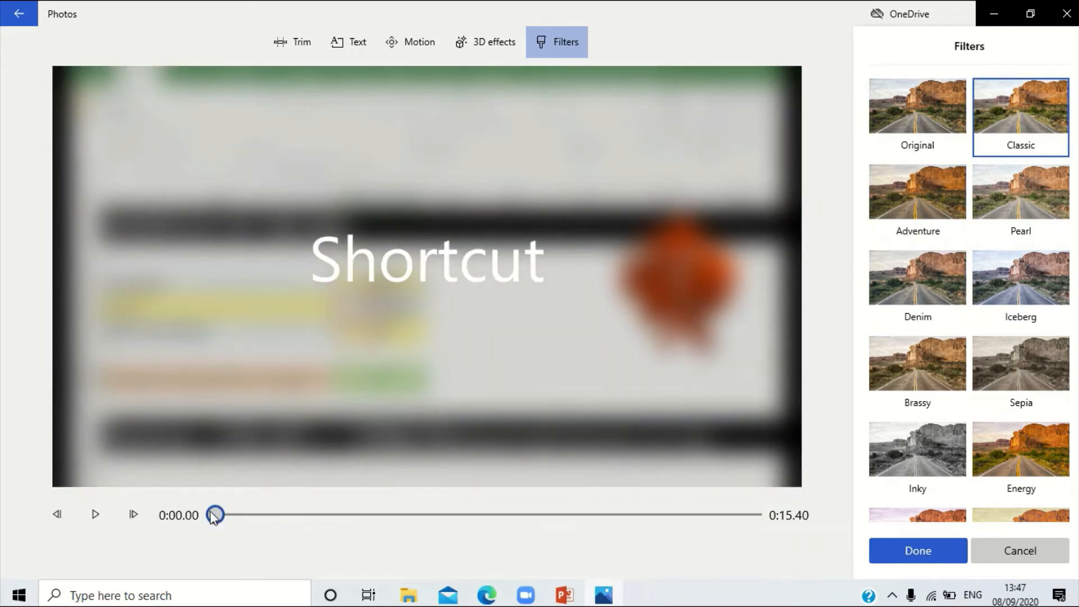
{"action": "left_click_drag", "start_coordinate": [229, 521], "coordinate": [397, 525]}
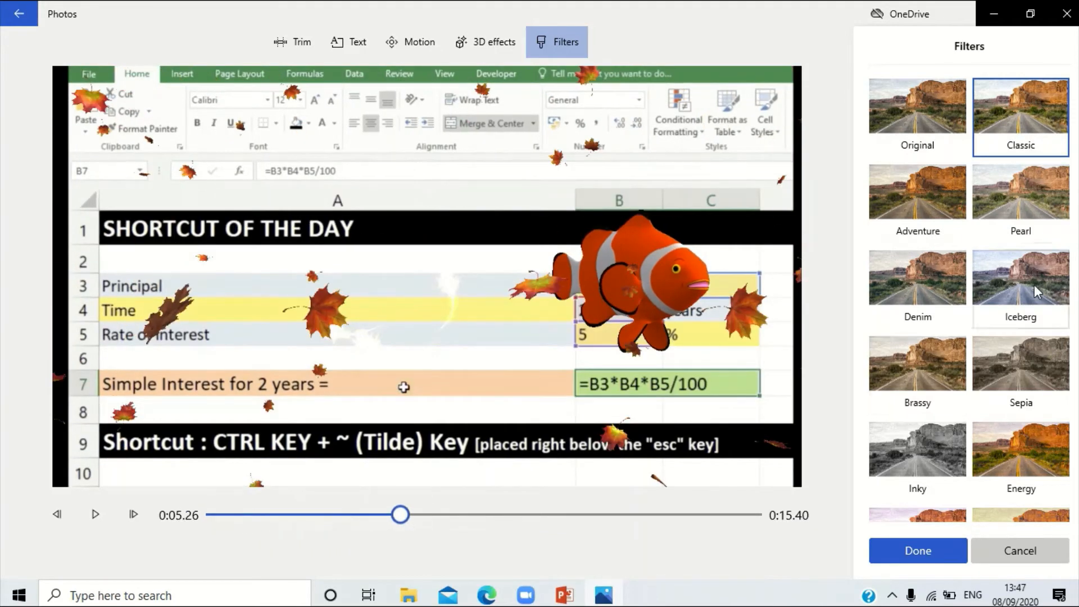
{"action": "left_click", "coordinate": [913, 385]}
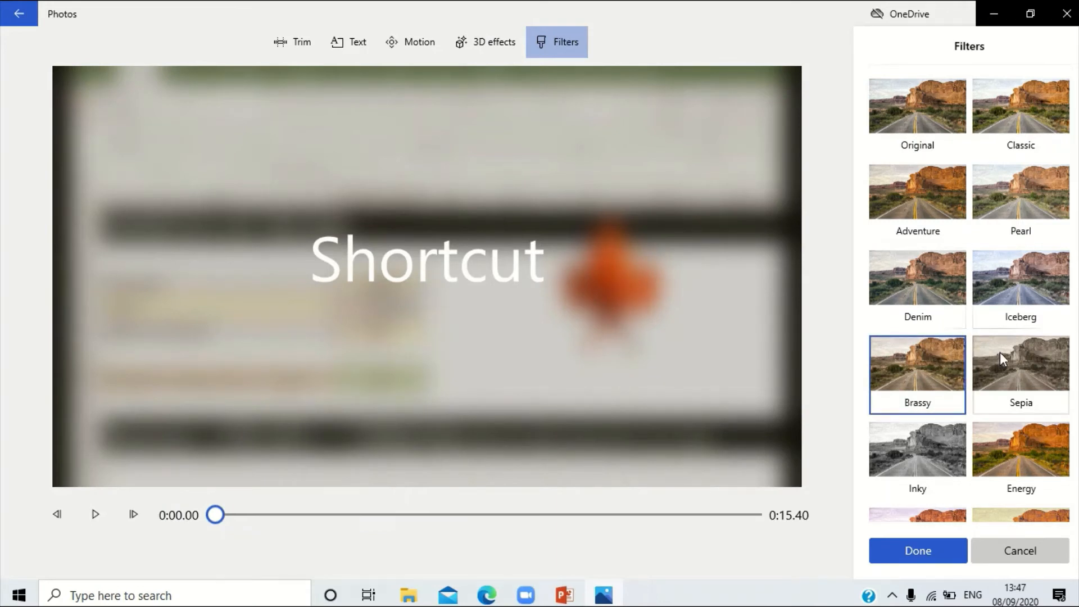
{"action": "left_click", "coordinate": [1012, 300]}
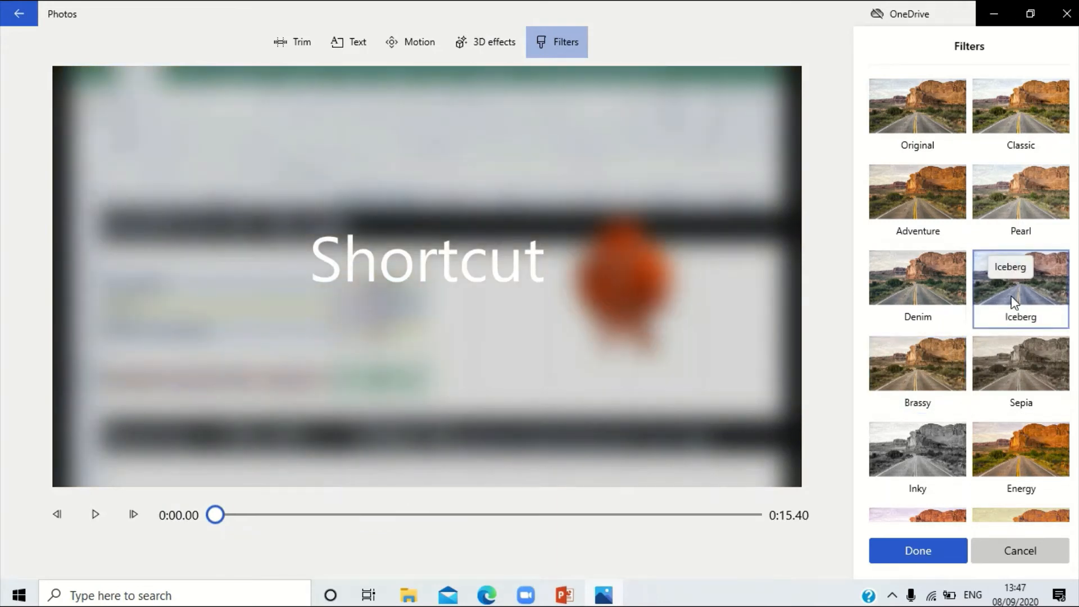
- Apply the Adventure filter to the clip and play the project preview to check it
{"action": "left_click", "coordinate": [927, 200]}
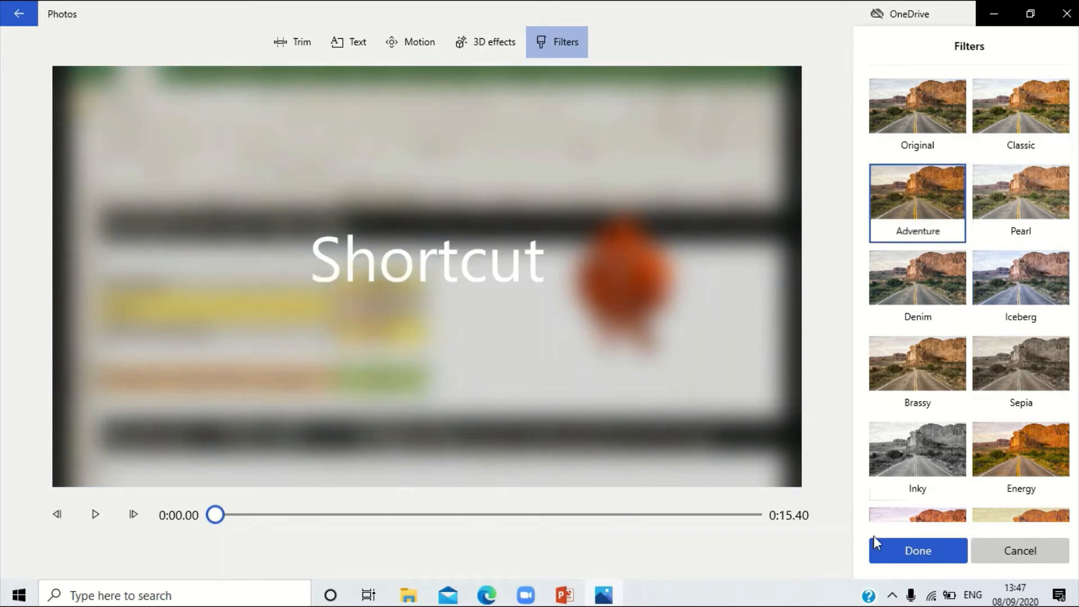
{"action": "left_click", "coordinate": [918, 551]}
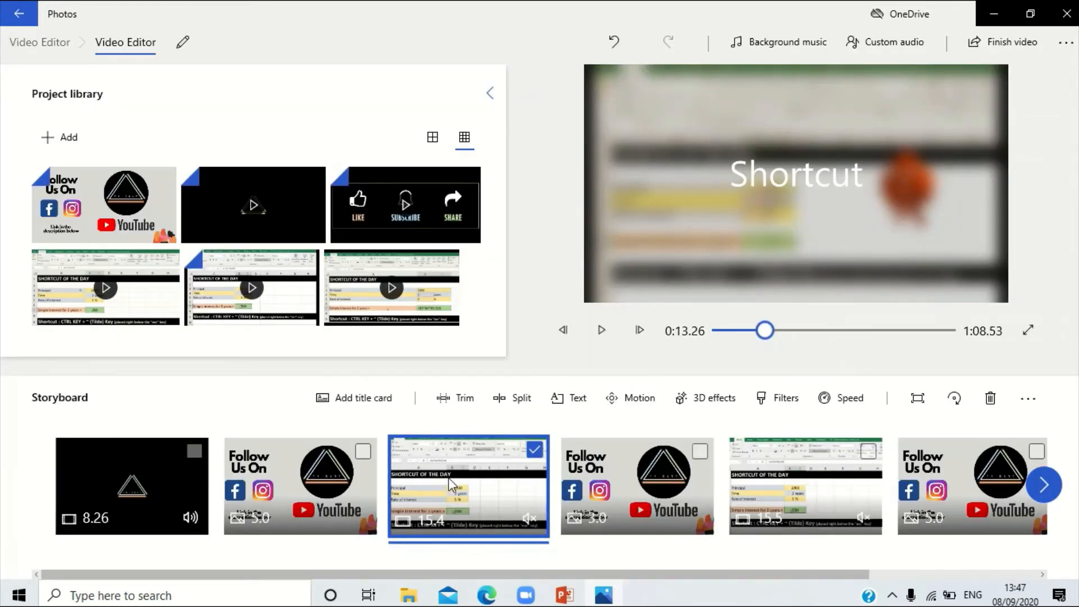
{"action": "left_click", "coordinate": [599, 336]}
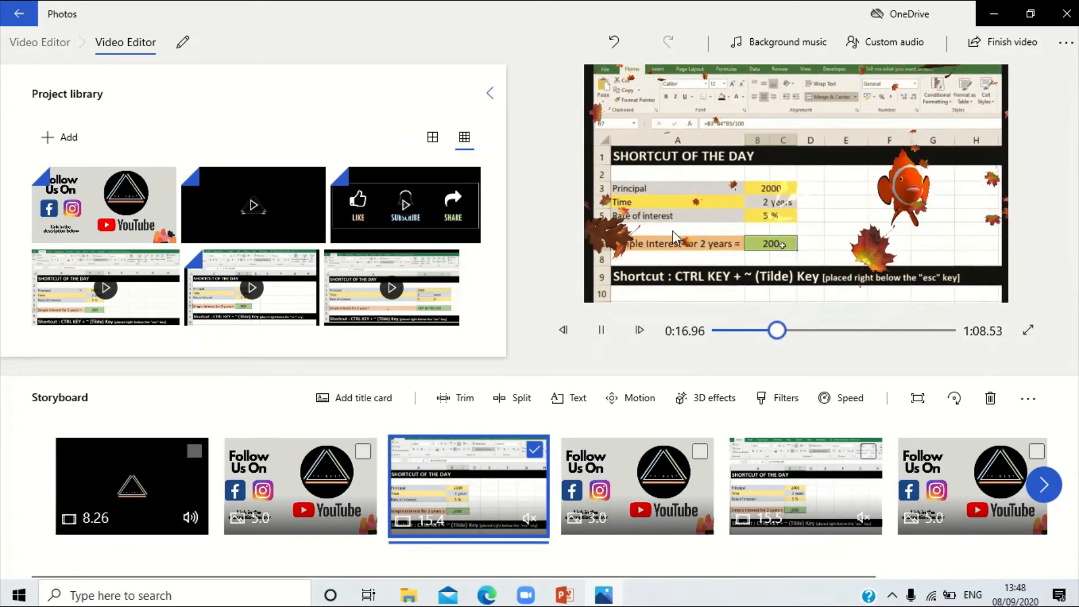
- Compare playback of the later unfiltered Excel clip with the filtered Excel clip, and deselect the filtered clip
{"action": "left_click", "coordinate": [770, 501]}
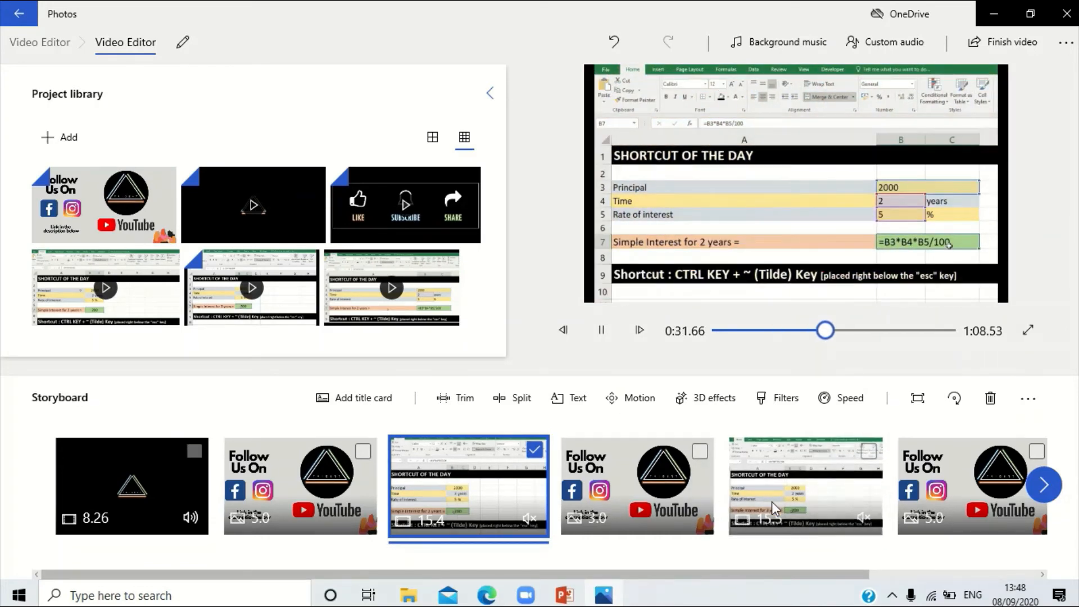
{"action": "left_click", "coordinate": [499, 501]}
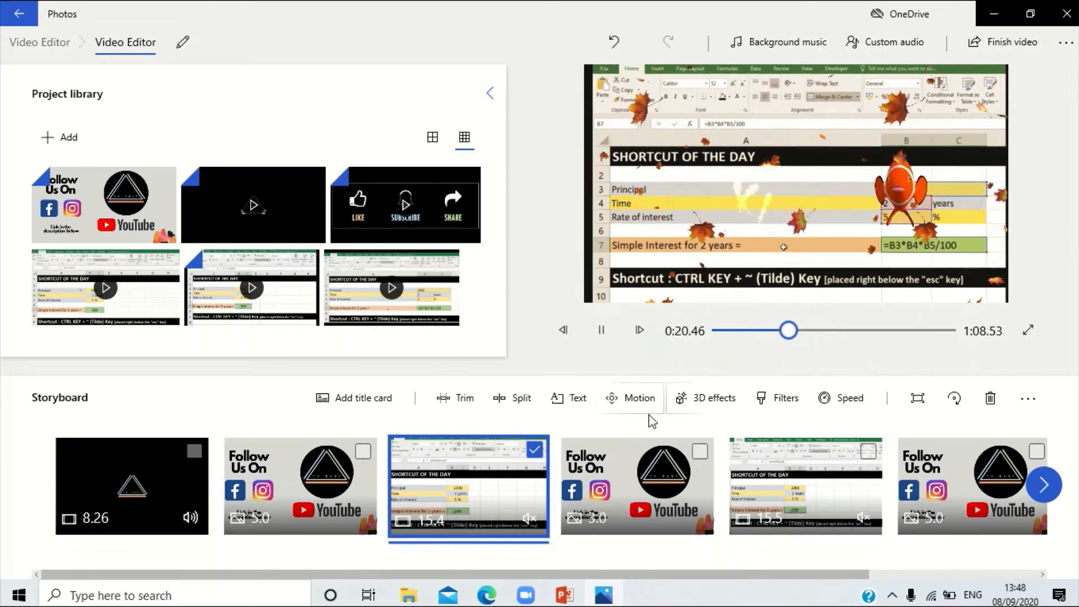
{"action": "left_click", "coordinate": [518, 455]}
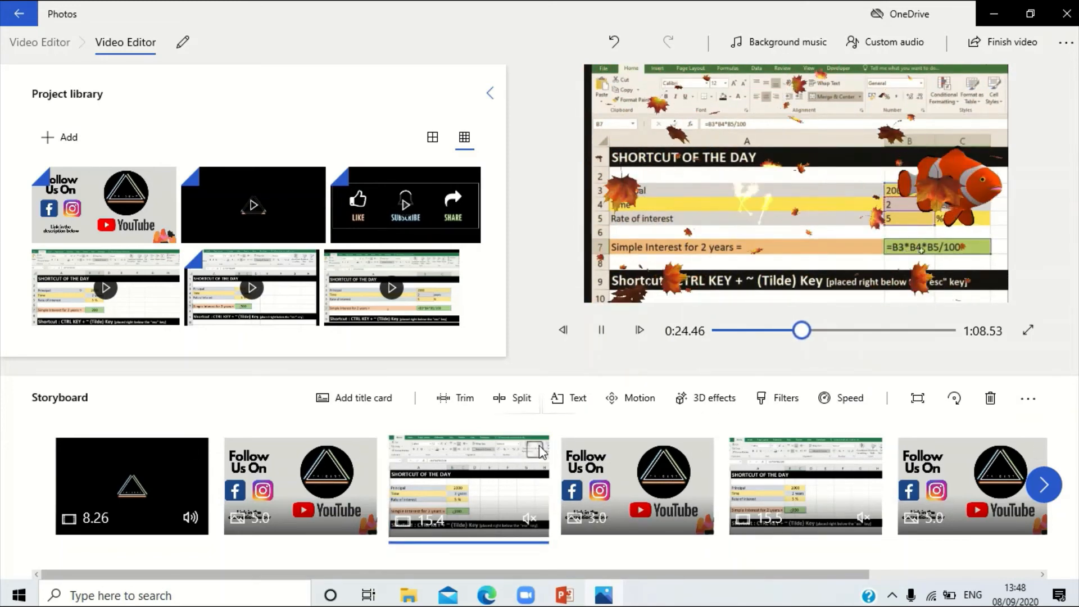
- Unmute the second Excel clip on the storyboard and set its speed to 2x
{"action": "left_click", "coordinate": [866, 518]}
{"action": "left_click", "coordinate": [864, 518]}
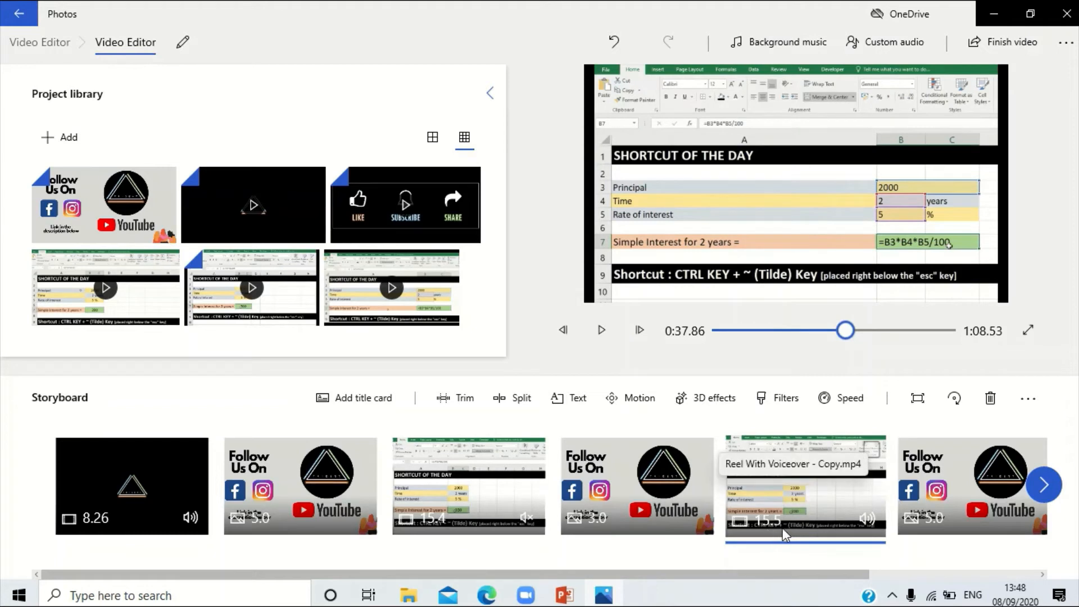
{"action": "left_click", "coordinate": [870, 451]}
{"action": "left_click", "coordinate": [849, 399]}
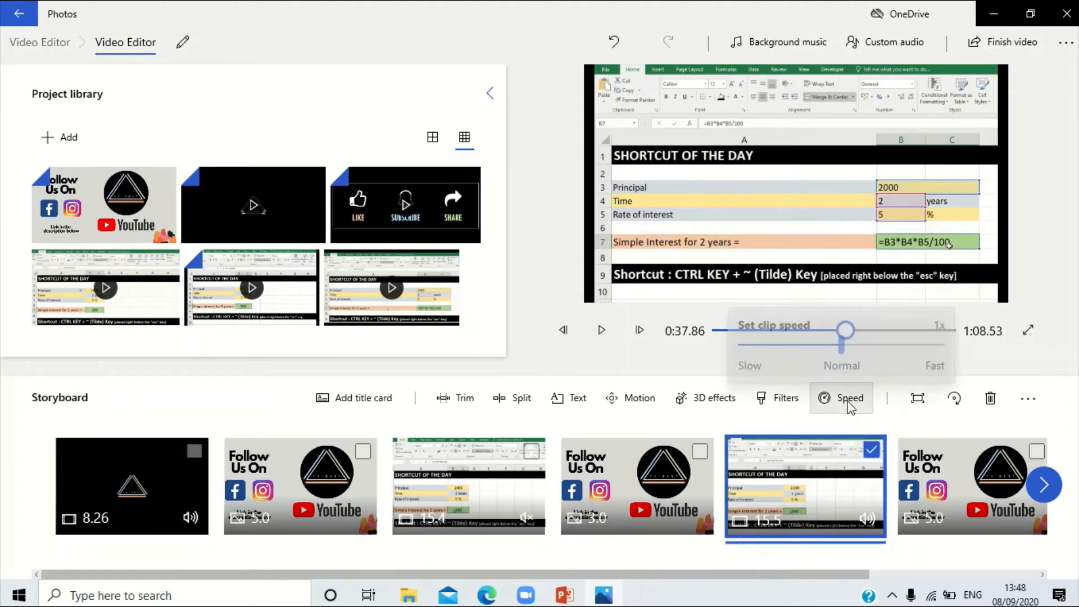
{"action": "left_click_drag", "start_coordinate": [842, 342], "coordinate": [888, 347]}
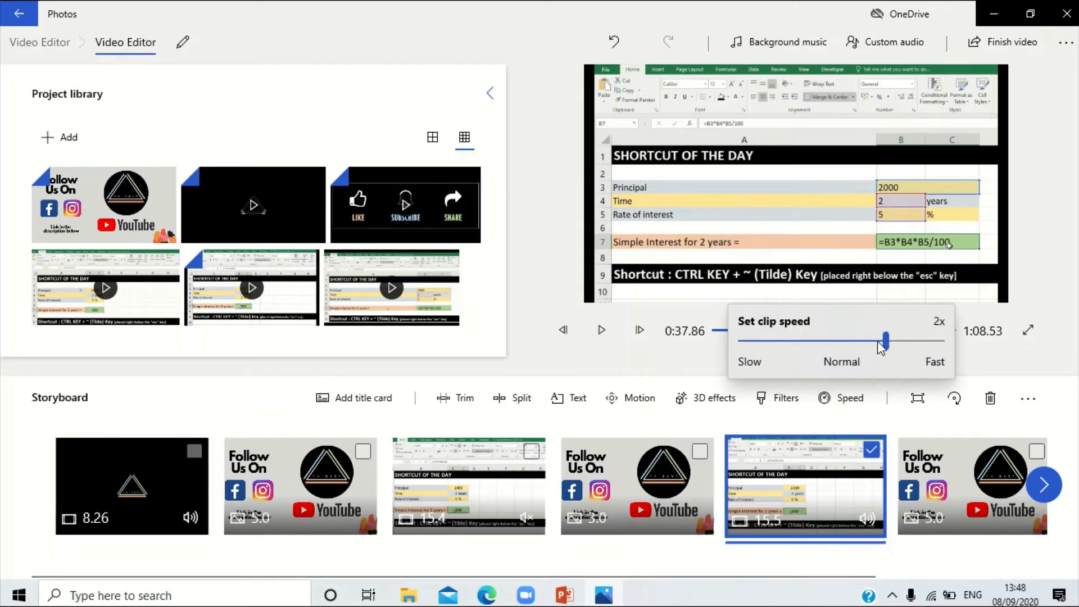
{"action": "left_click", "coordinate": [655, 354]}
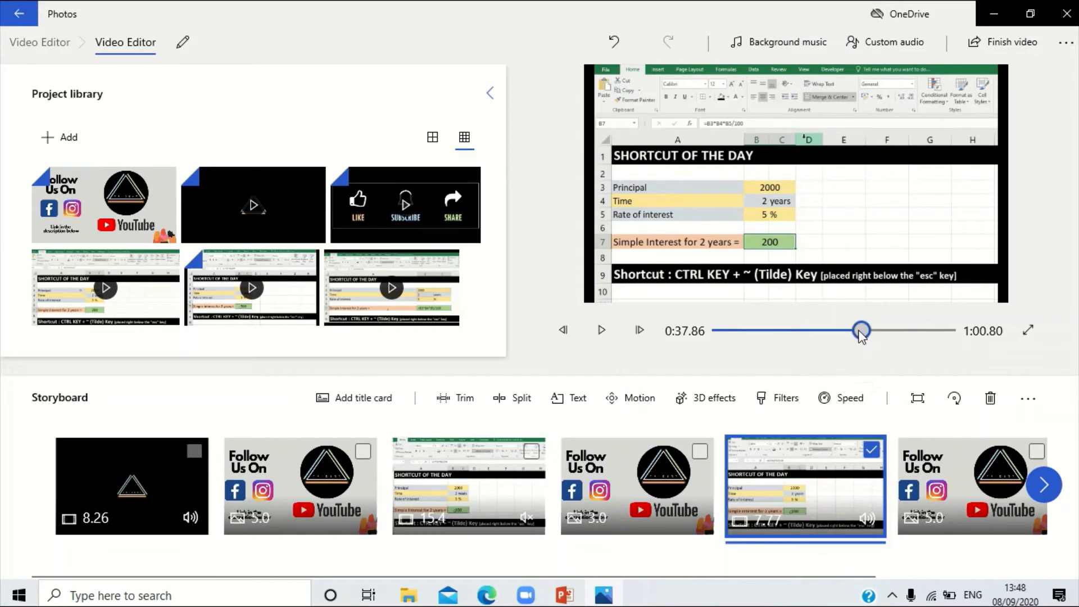
- Play the preview from just before the sped-up Excel clip to check its new speed, and pause it
{"action": "left_click_drag", "start_coordinate": [860, 332], "coordinate": [846, 333]}
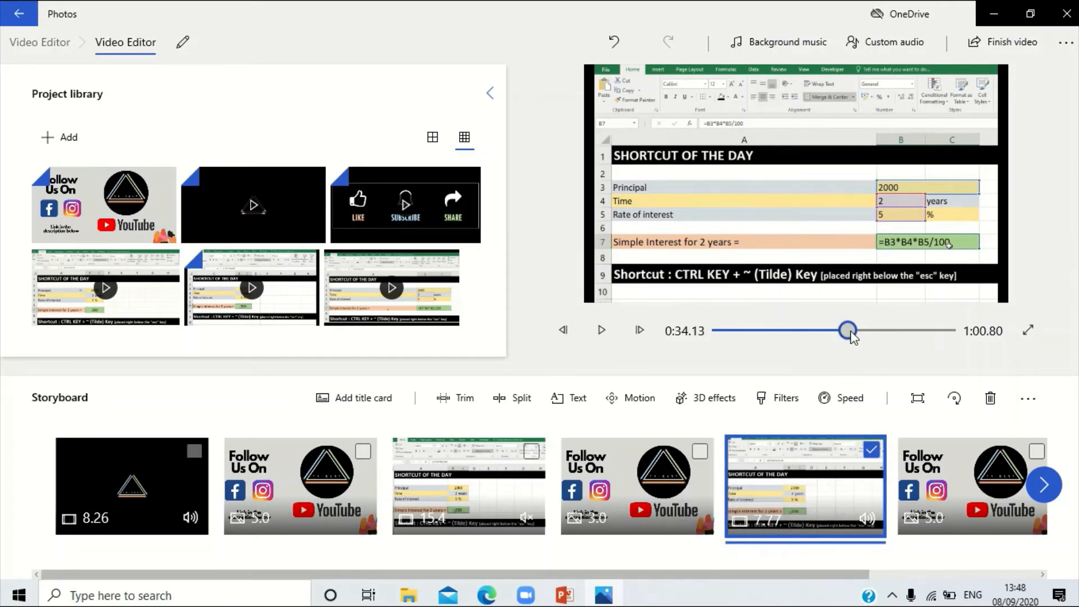
{"action": "left_click_drag", "start_coordinate": [850, 330], "coordinate": [832, 330]}
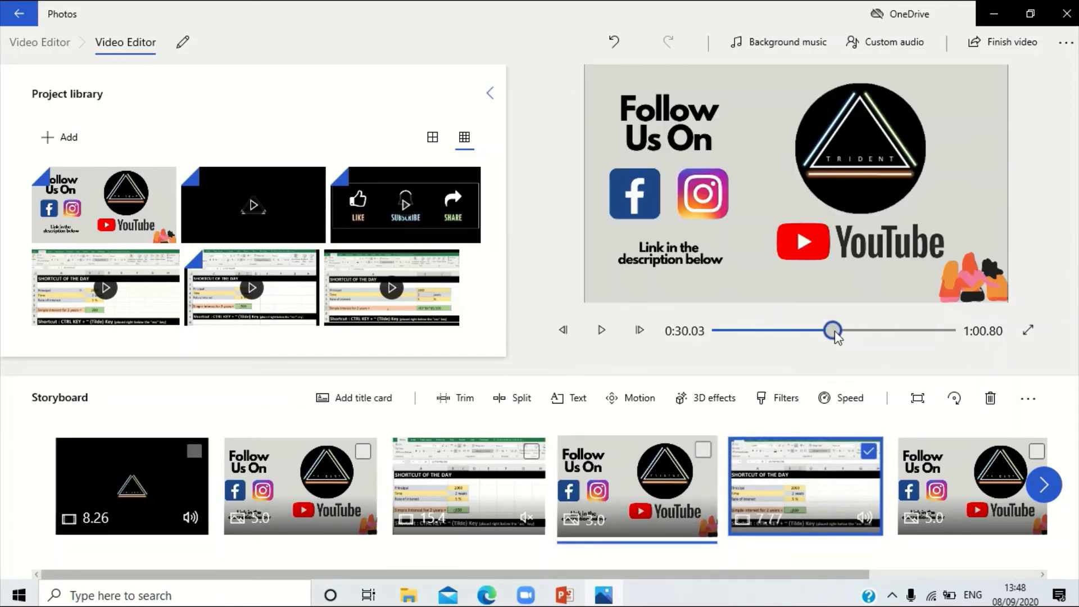
{"action": "left_click", "coordinate": [594, 333]}
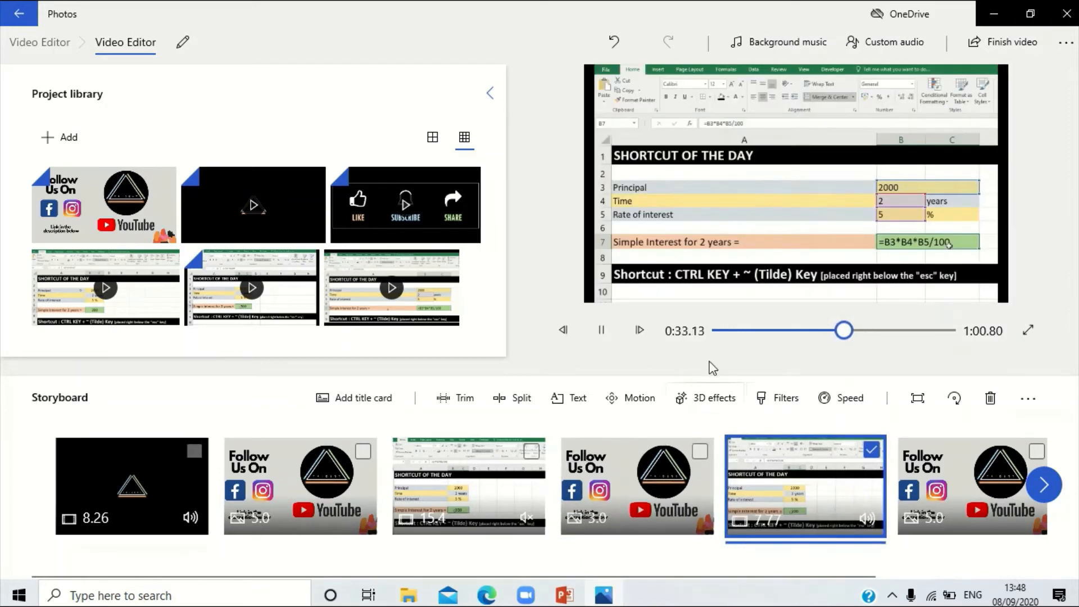
{"action": "left_click", "coordinate": [600, 331]}
- Try Remove black bars on the sped-up Excel clip and set it back to Shrink to fit
{"action": "left_click", "coordinate": [916, 400]}
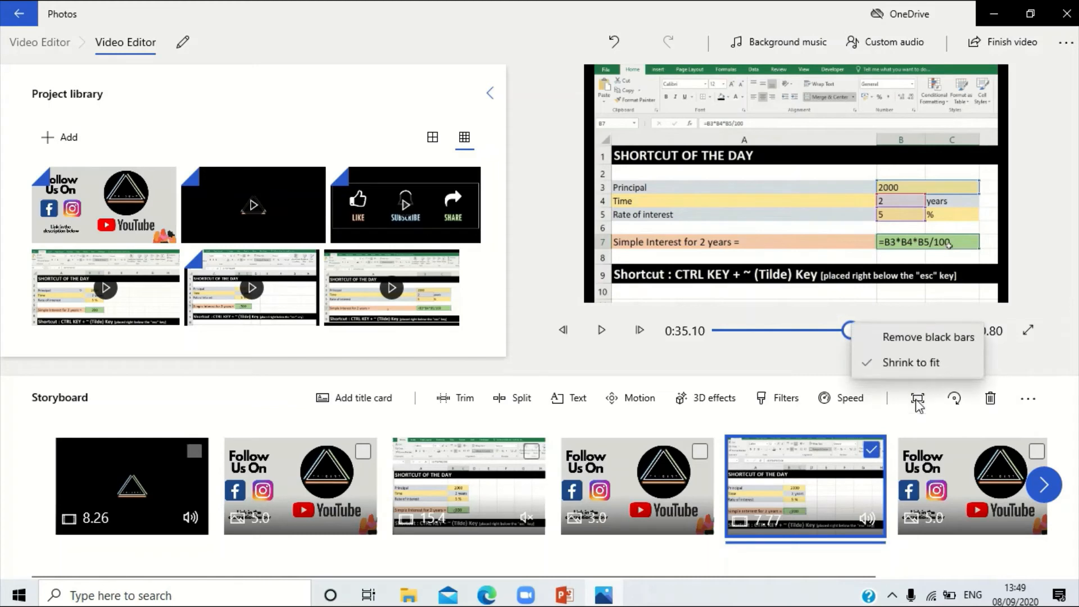
{"action": "left_click", "coordinate": [916, 336]}
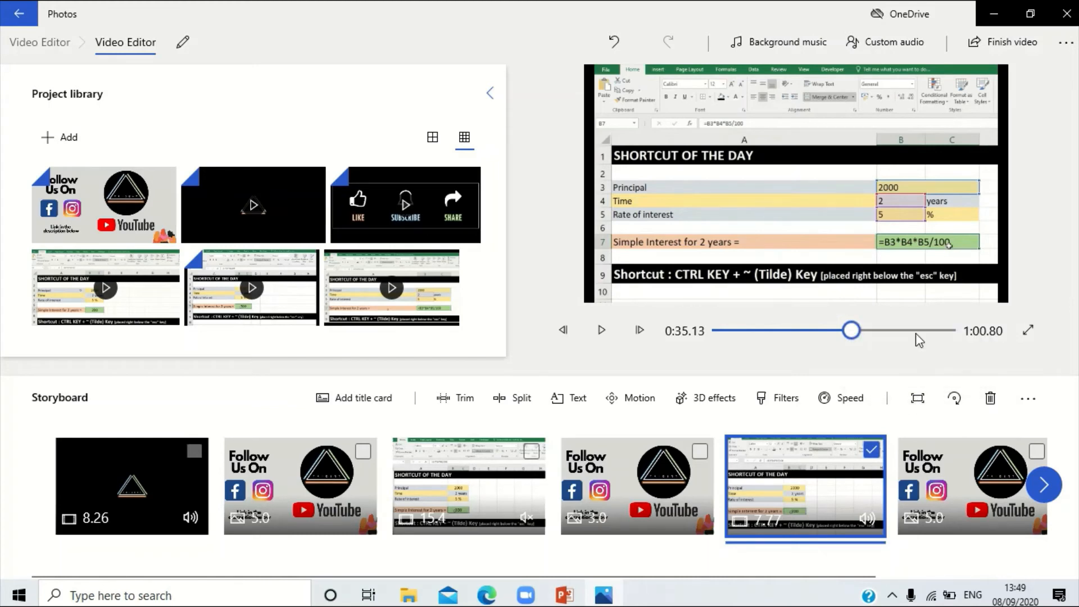
{"action": "left_click", "coordinate": [921, 398]}
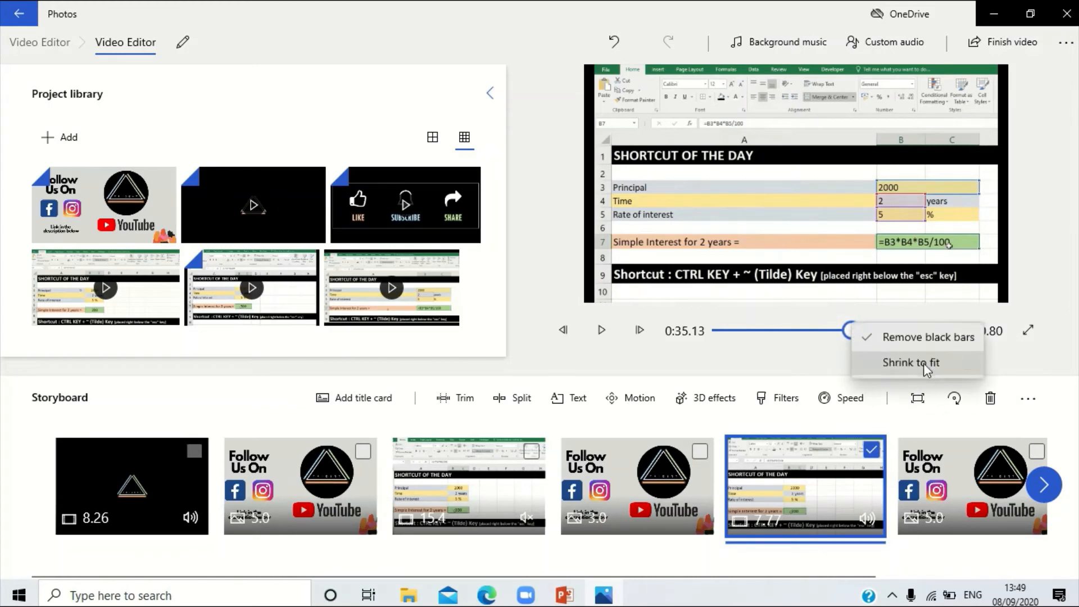
{"action": "left_click", "coordinate": [923, 363]}
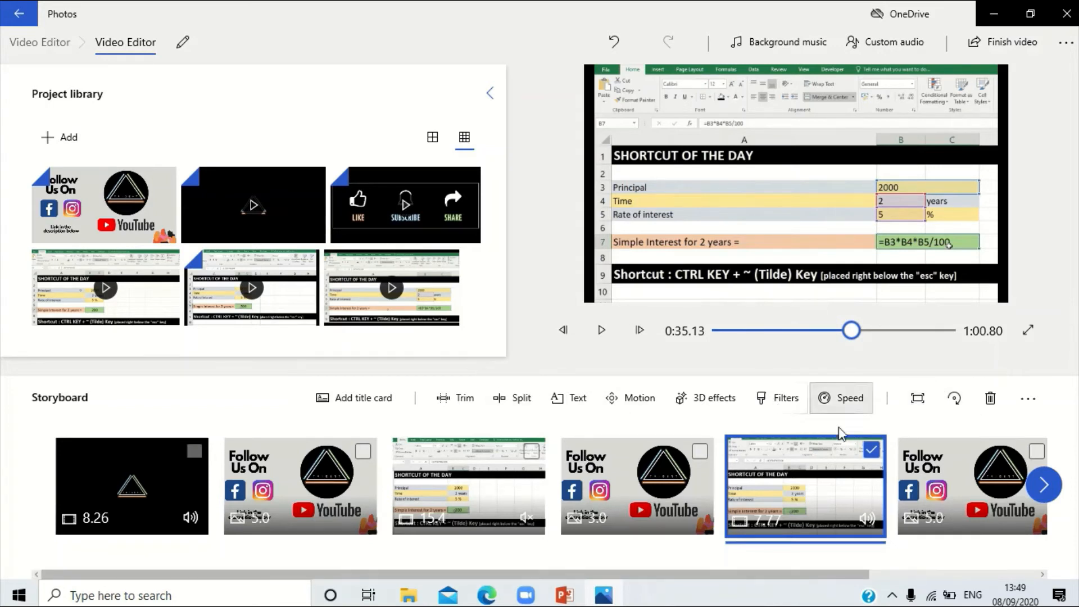
{"action": "left_click", "coordinate": [918, 397]}
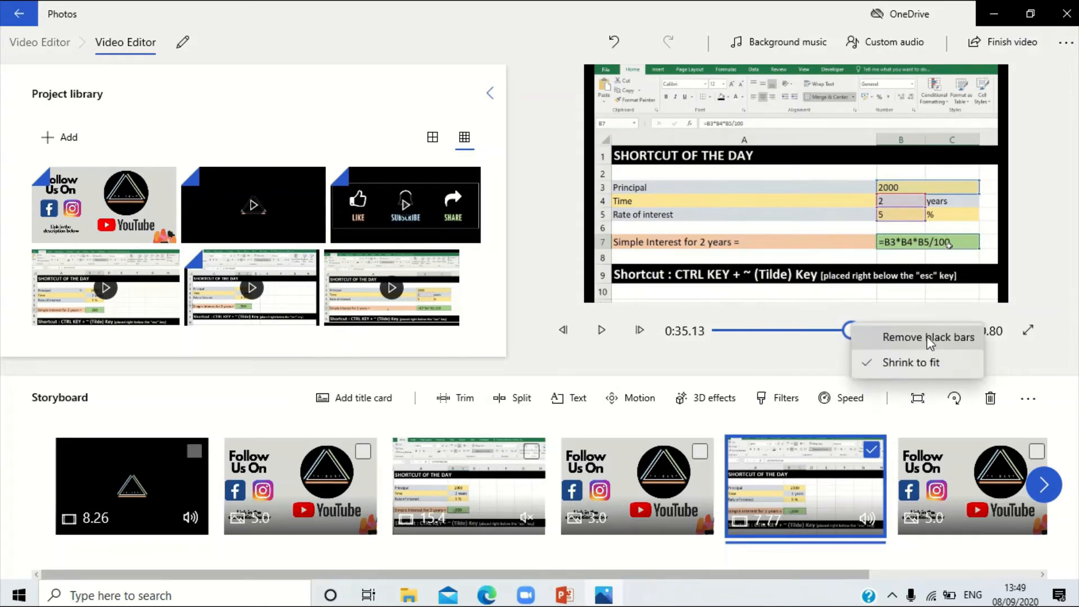
{"action": "left_click", "coordinate": [796, 360]}
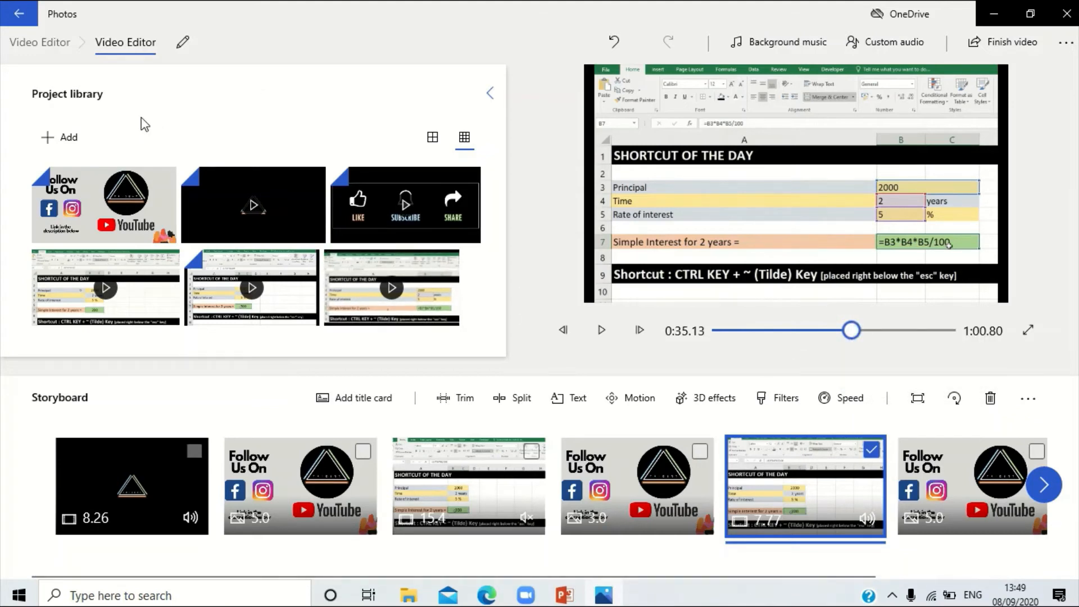
- Import the spinning-wheel statue image 61eRDWLf7rL._SL1324_.jpg from the Desktop's Sample folder and place it on the storyboard after the first Excel clip
{"action": "left_click", "coordinate": [84, 136]}
{"action": "left_click", "coordinate": [85, 169]}
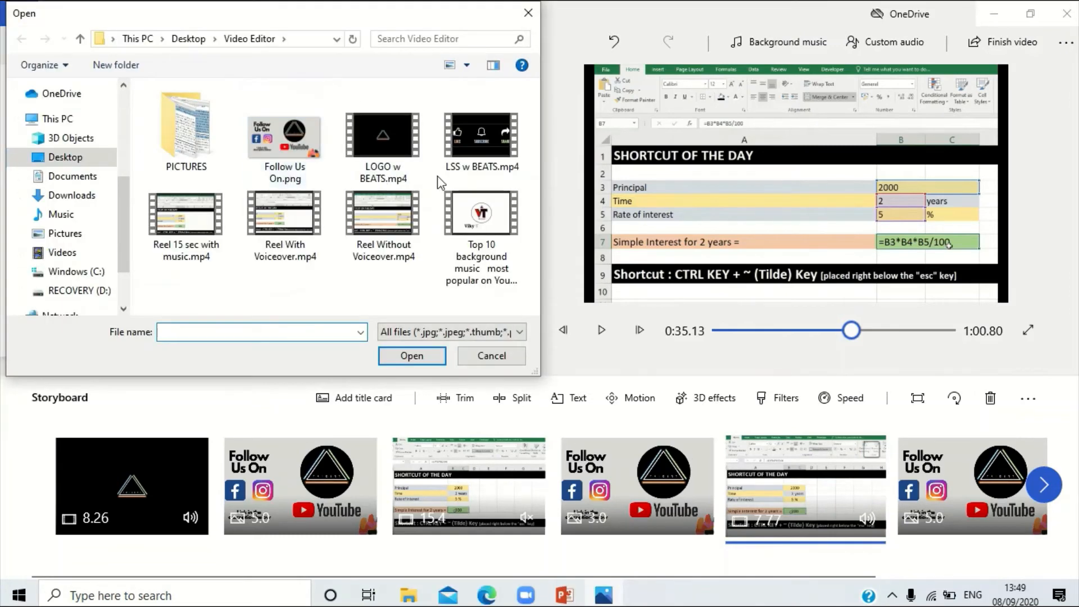
{"action": "left_click", "coordinate": [66, 157]}
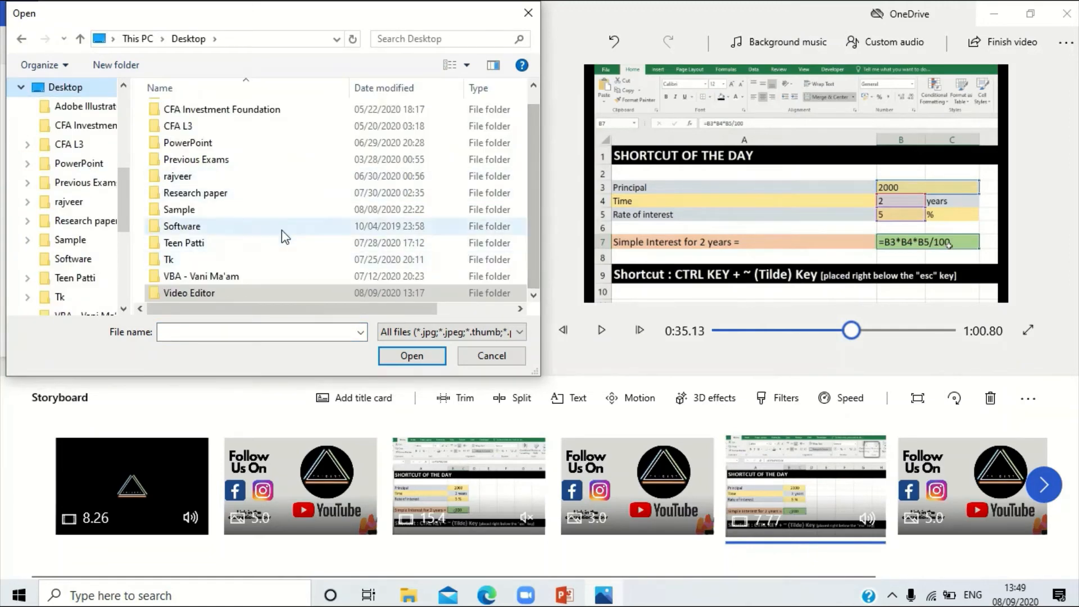
{"action": "double_click", "coordinate": [288, 217]}
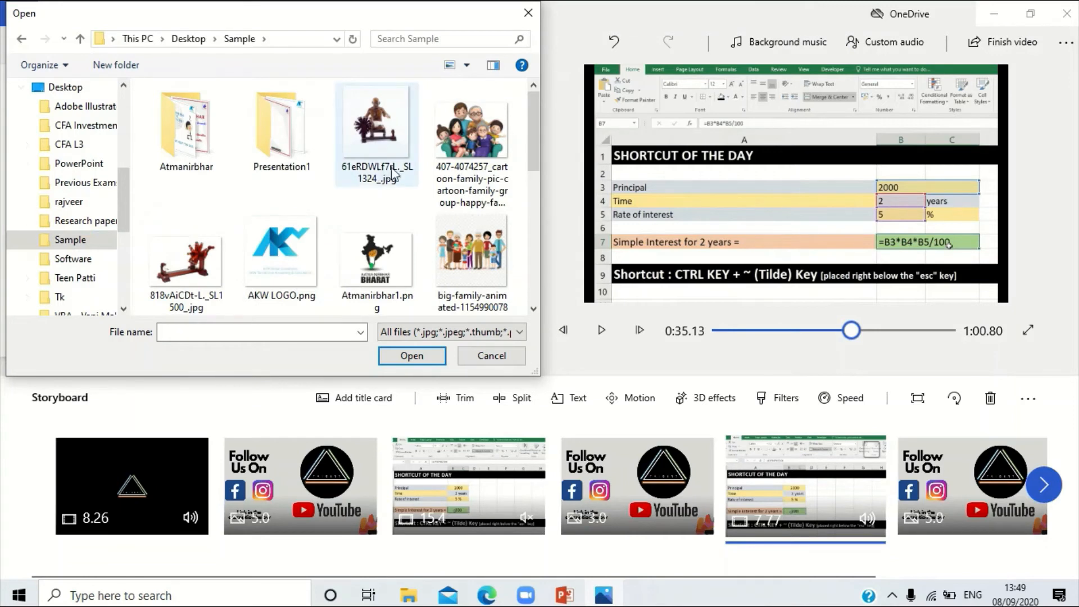
{"action": "left_click", "coordinate": [390, 145]}
{"action": "left_click", "coordinate": [433, 356]}
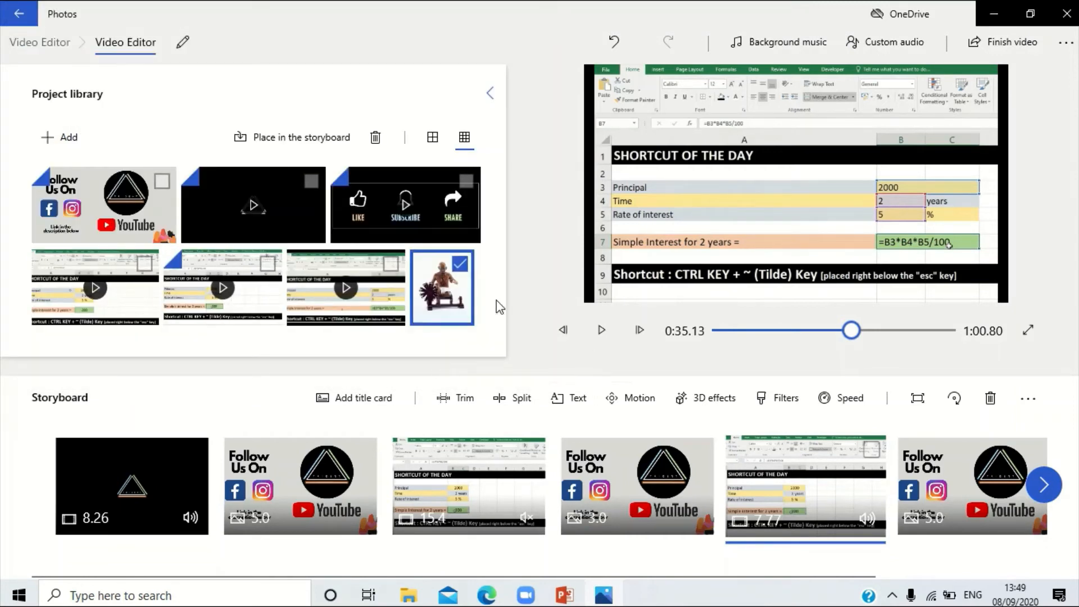
{"action": "left_click_drag", "start_coordinate": [442, 286], "coordinate": [716, 507]}
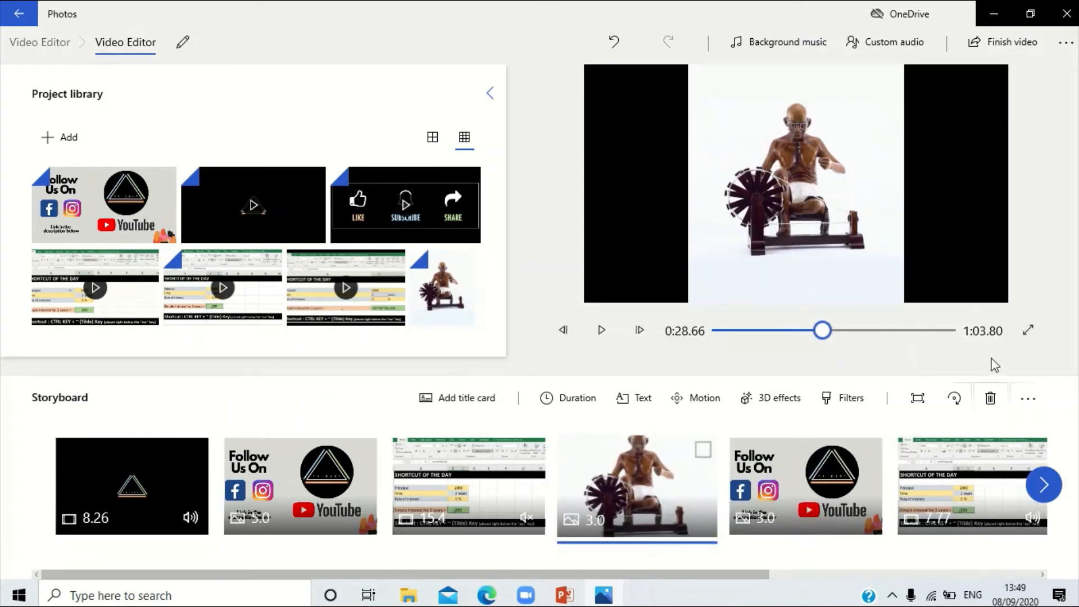
- Try Remove black bars on the statue image and set it back to Shrink to fit
{"action": "left_click", "coordinate": [930, 395]}
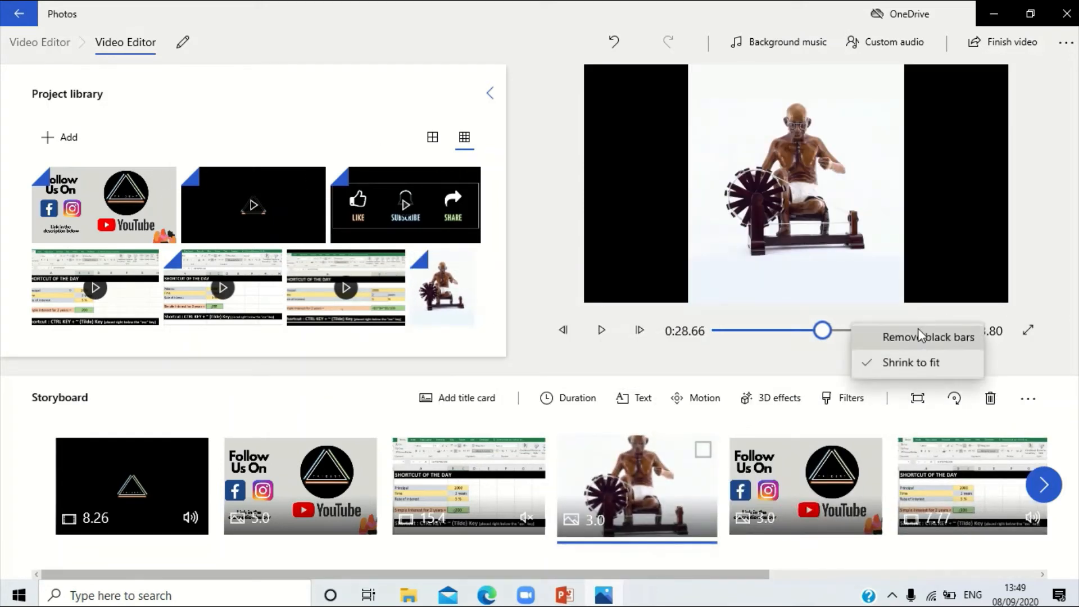
{"action": "left_click", "coordinate": [921, 333]}
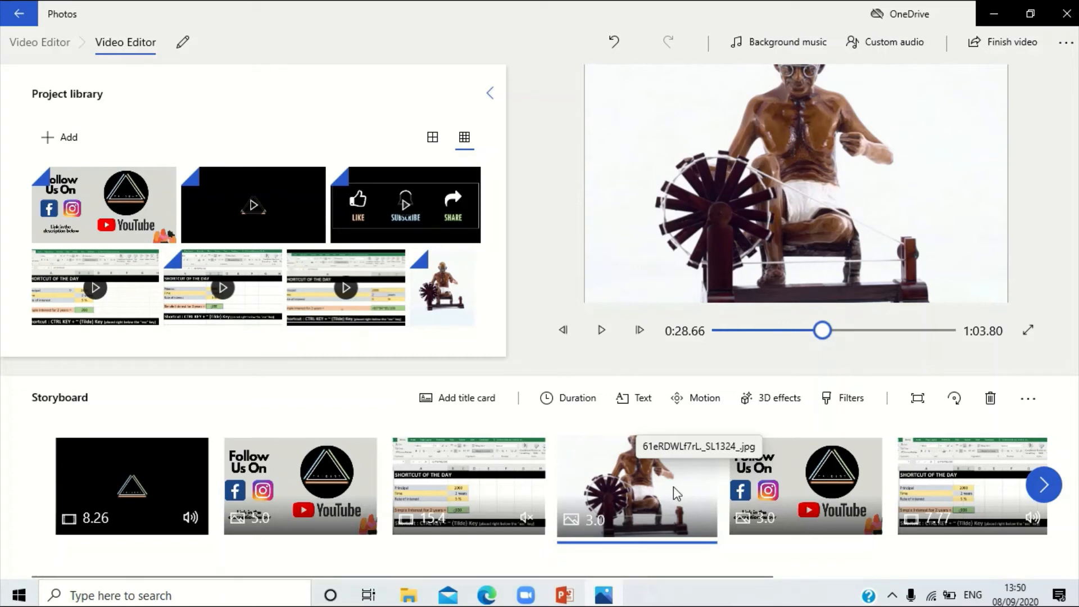
{"action": "left_click", "coordinate": [918, 398]}
{"action": "left_click", "coordinate": [925, 361]}
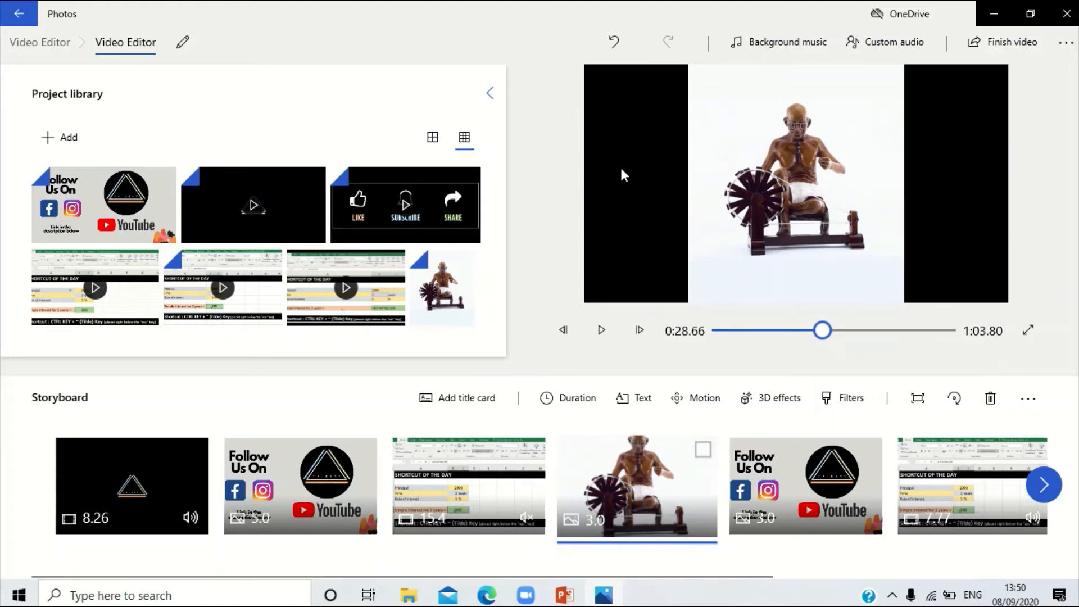
- Rotate the statue image through a full turn in four 90-degree steps
{"action": "left_click", "coordinate": [954, 398]}
{"action": "left_click", "coordinate": [955, 398]}
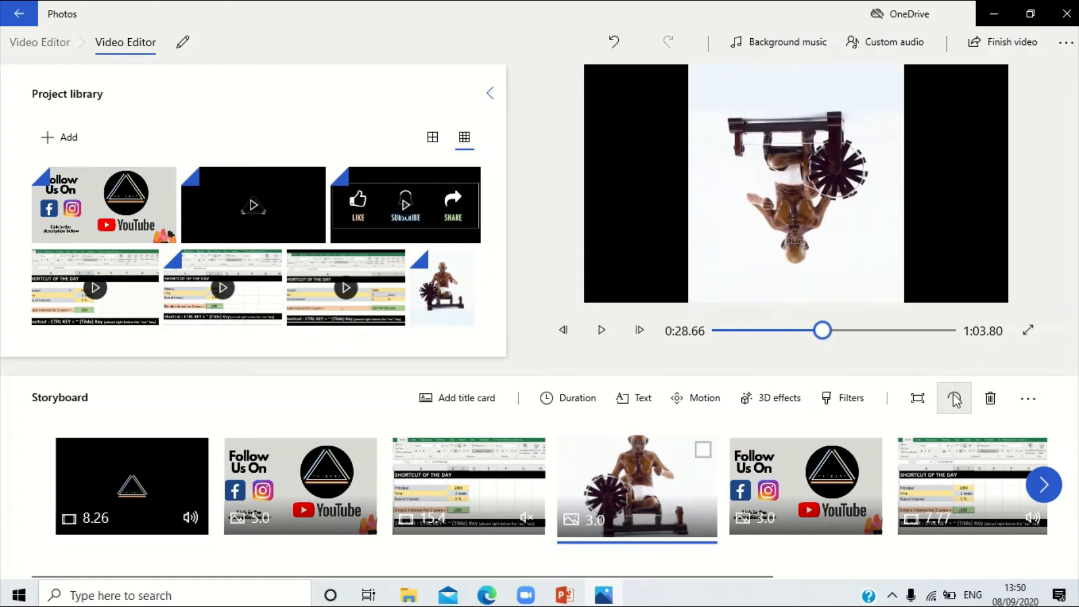
{"action": "left_click", "coordinate": [955, 398]}
{"action": "left_click", "coordinate": [954, 398]}
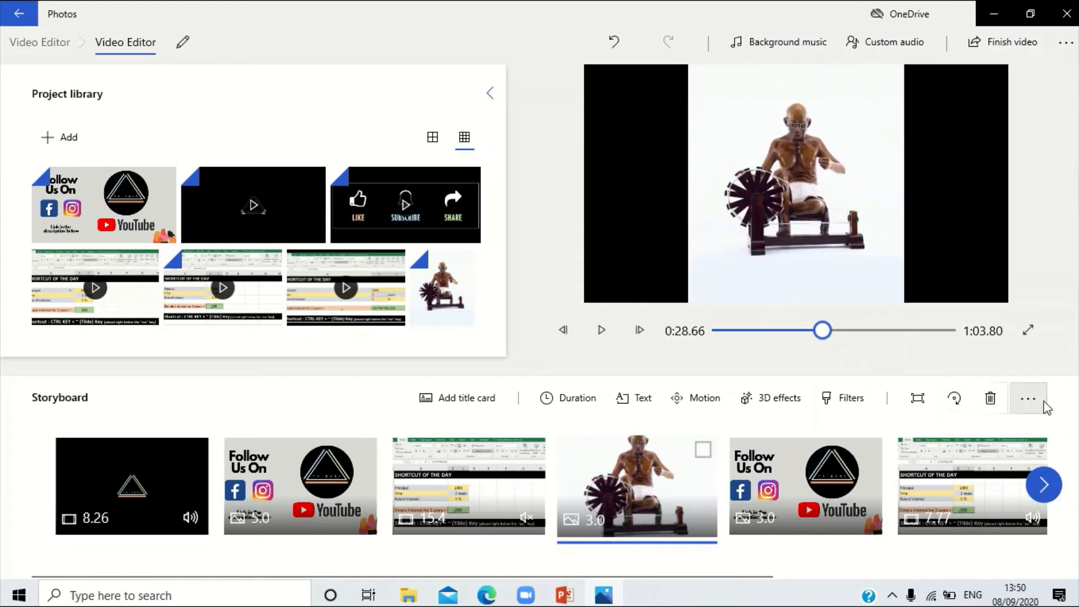
- Insert a title card between the statue image and the following Follow Us On image, and give it a red background
{"action": "key", "text": "Right"}
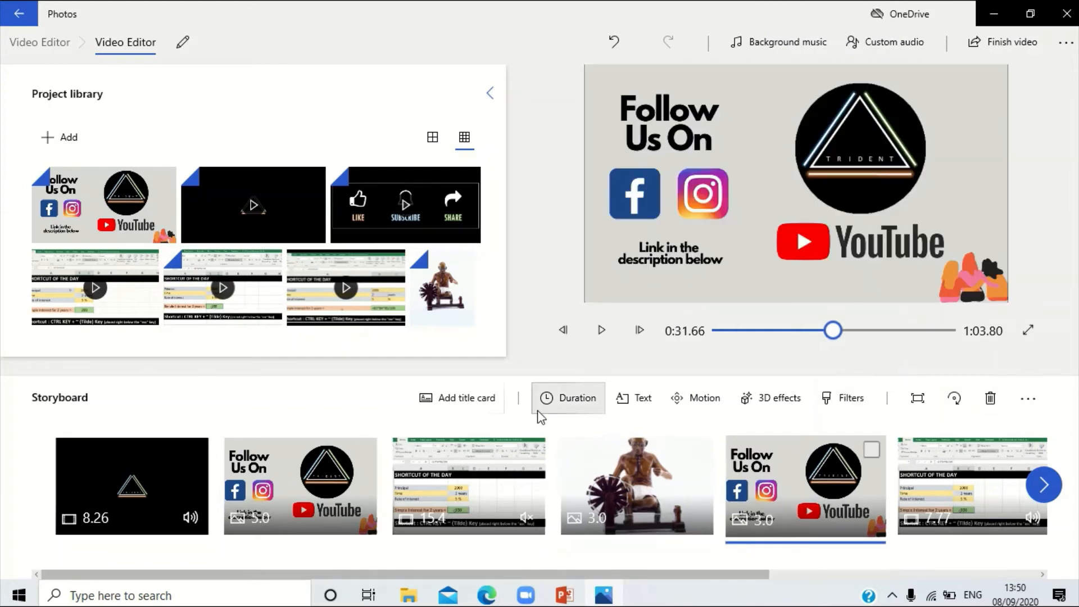
{"action": "left_click", "coordinate": [442, 404]}
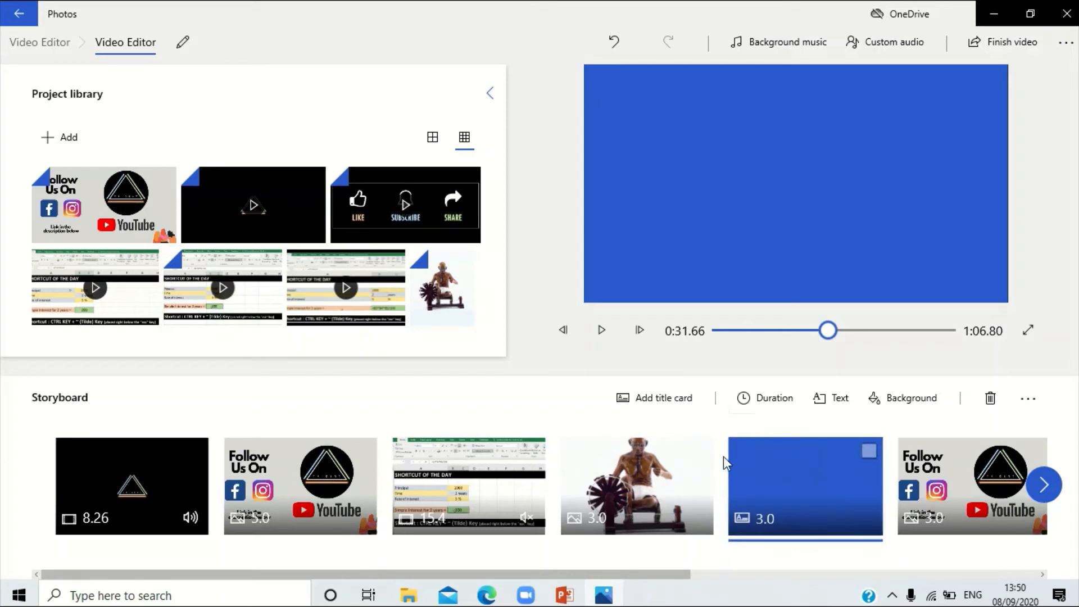
{"action": "left_click", "coordinate": [899, 398]}
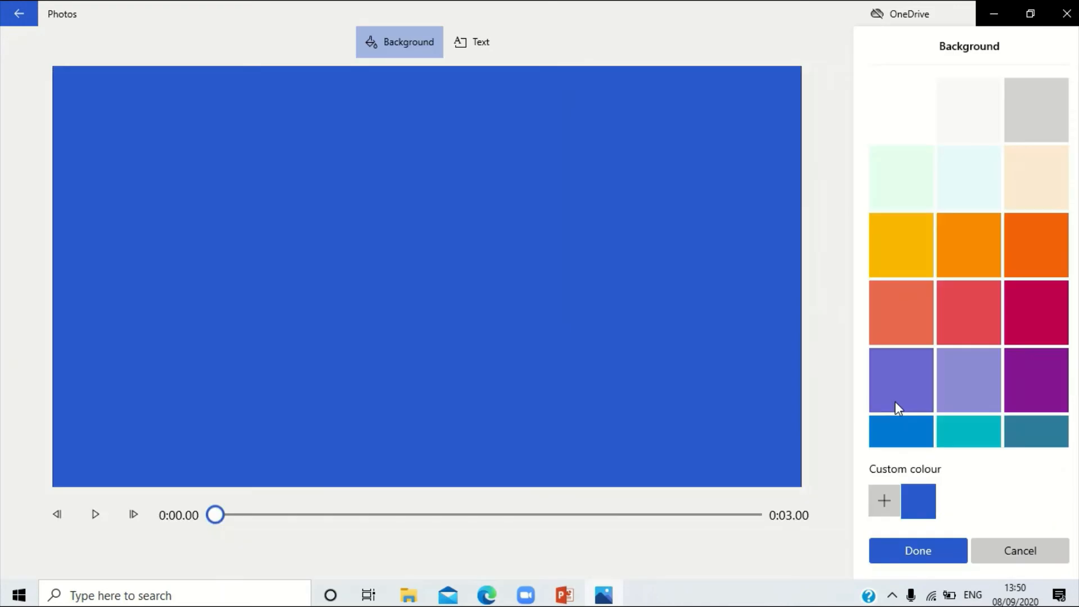
{"action": "left_click", "coordinate": [983, 289]}
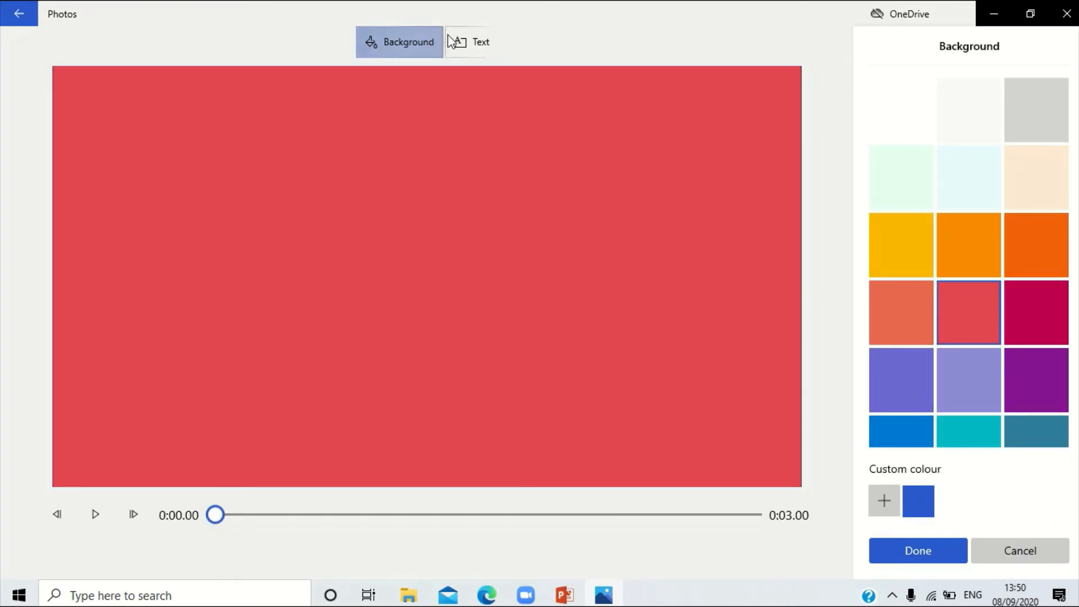
- Give the title card's "Title" text the Joy animated style and apply the changes
{"action": "left_click", "coordinate": [472, 41]}
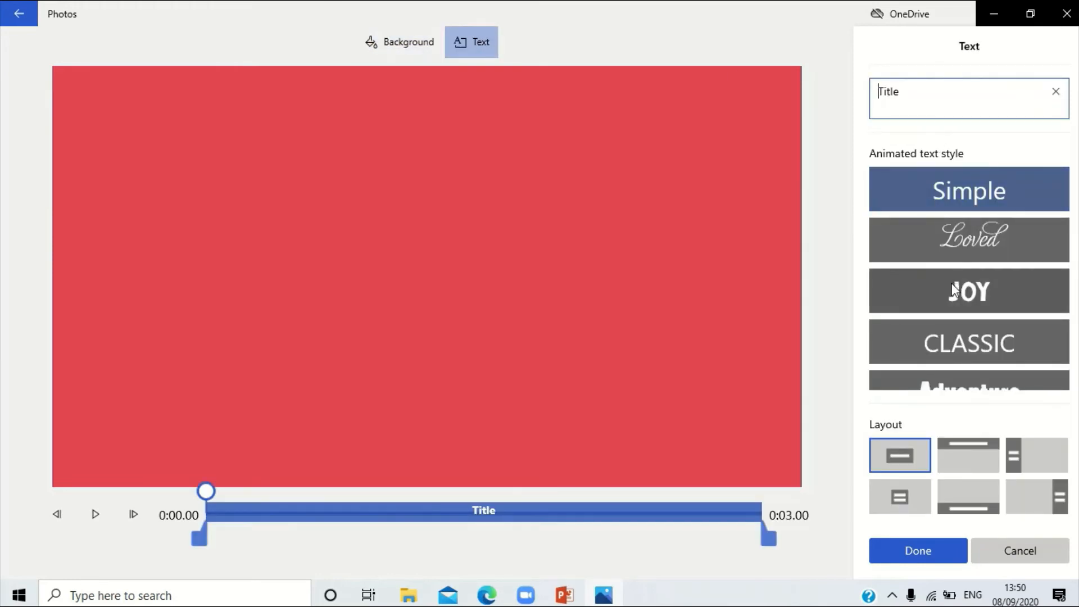
{"action": "left_click", "coordinate": [968, 293]}
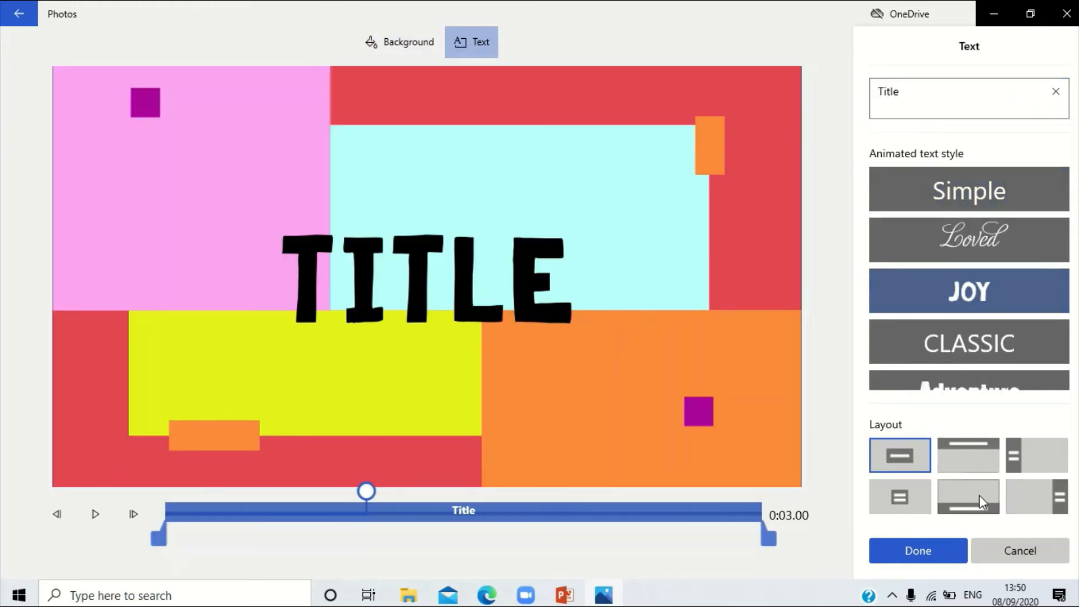
{"action": "left_click", "coordinate": [932, 546]}
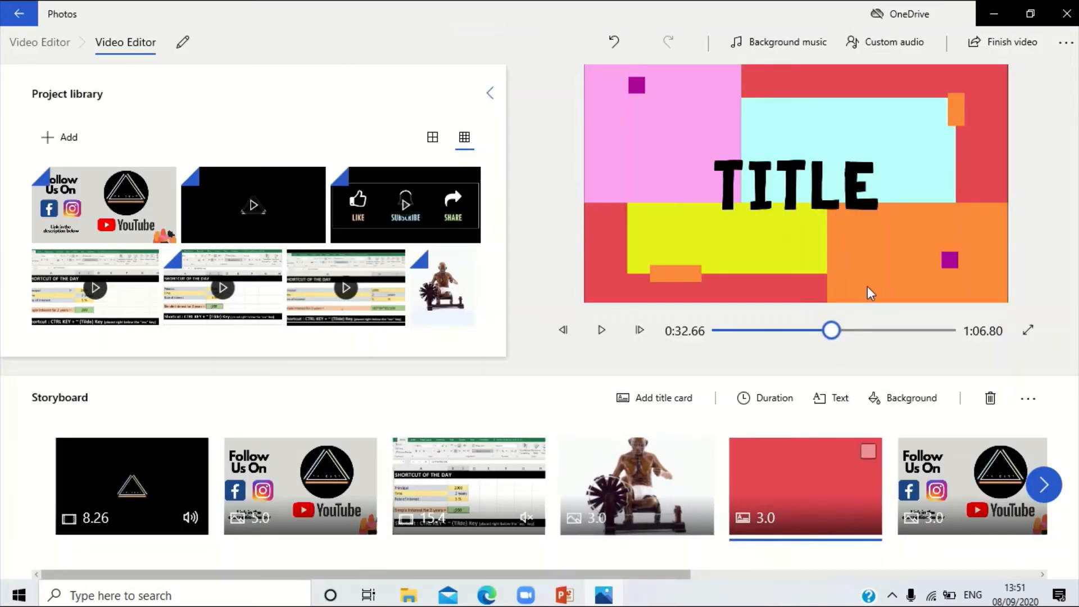
- Preview the first Excel clip and the statue image on the storyboard
{"action": "left_click", "coordinate": [522, 478]}
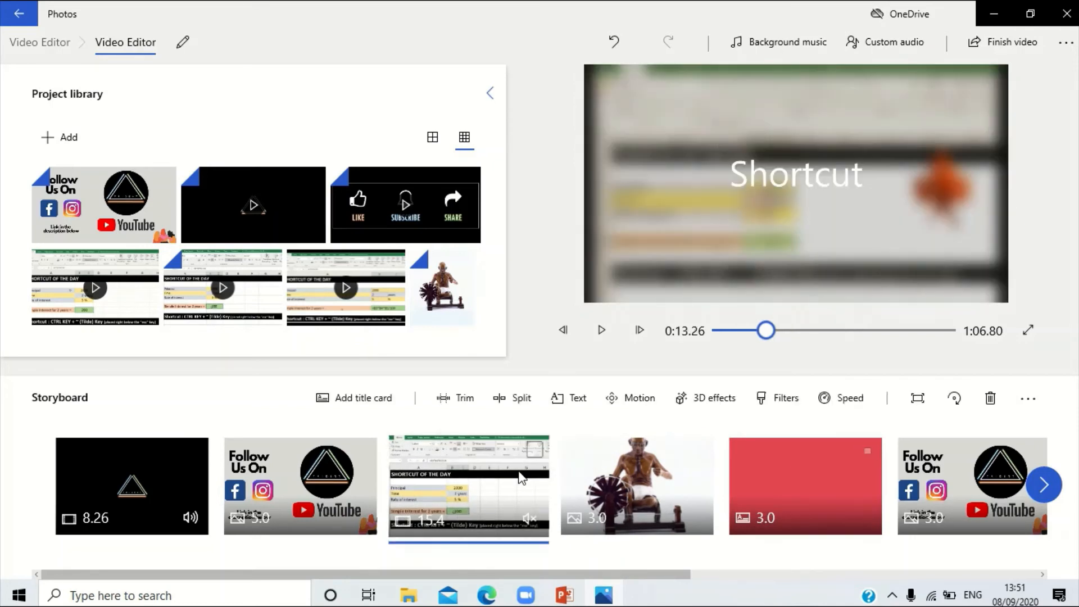
{"action": "left_click", "coordinate": [623, 460]}
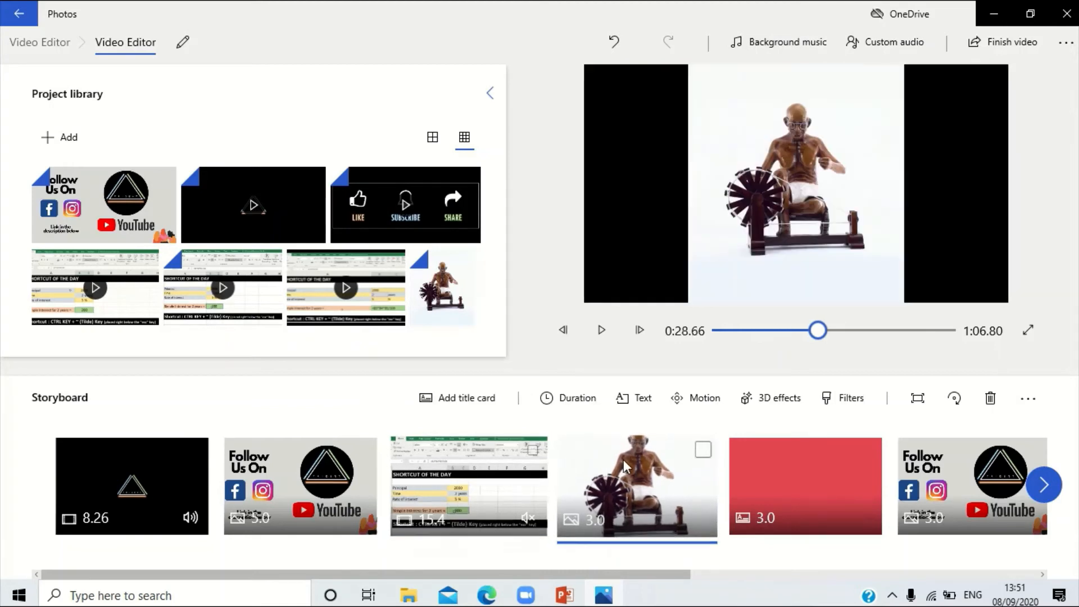
- Reorder the storyboard so the statue image and then the red title card come before the first Excel clip
{"action": "left_click", "coordinate": [787, 464]}
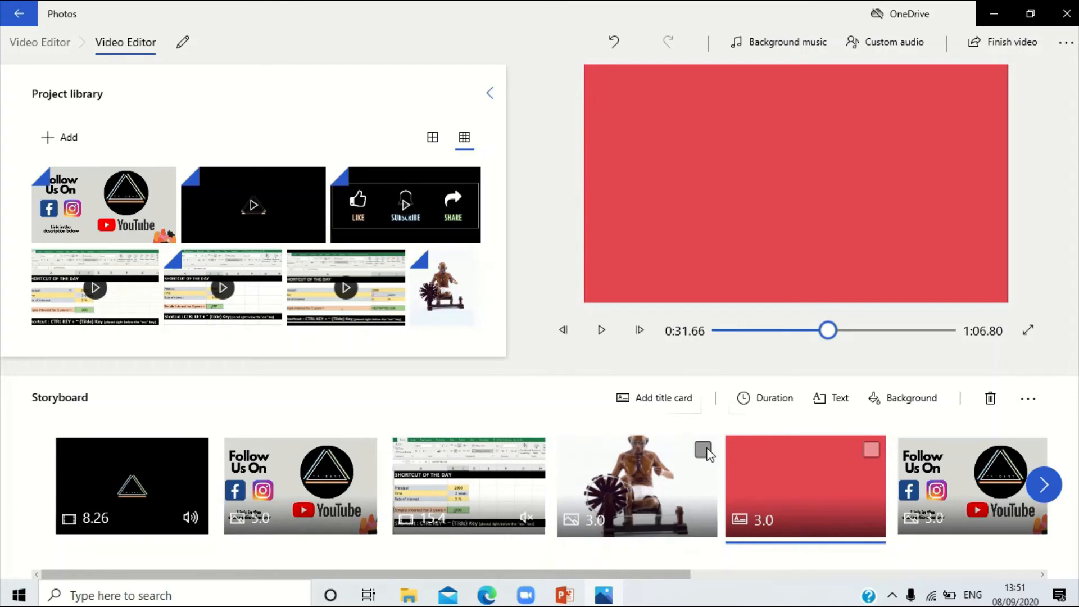
{"action": "left_click_drag", "start_coordinate": [681, 463], "coordinate": [467, 457]}
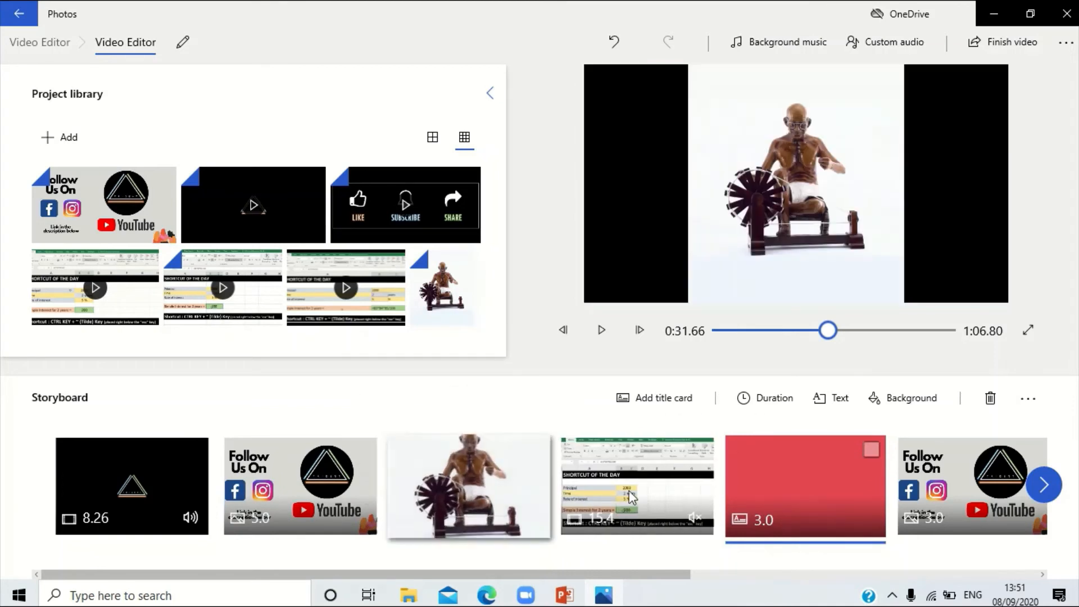
{"action": "left_click_drag", "start_coordinate": [855, 500], "coordinate": [662, 494]}
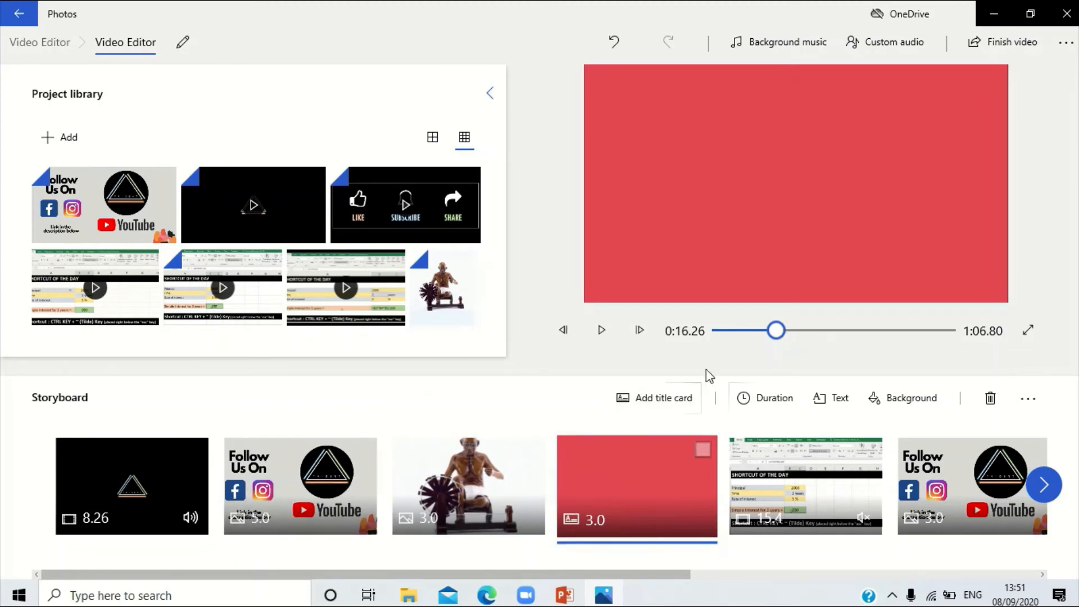
- Preview the Amplified track and apply it as background music with the video synced to the music's beat
{"action": "left_click", "coordinate": [758, 44]}
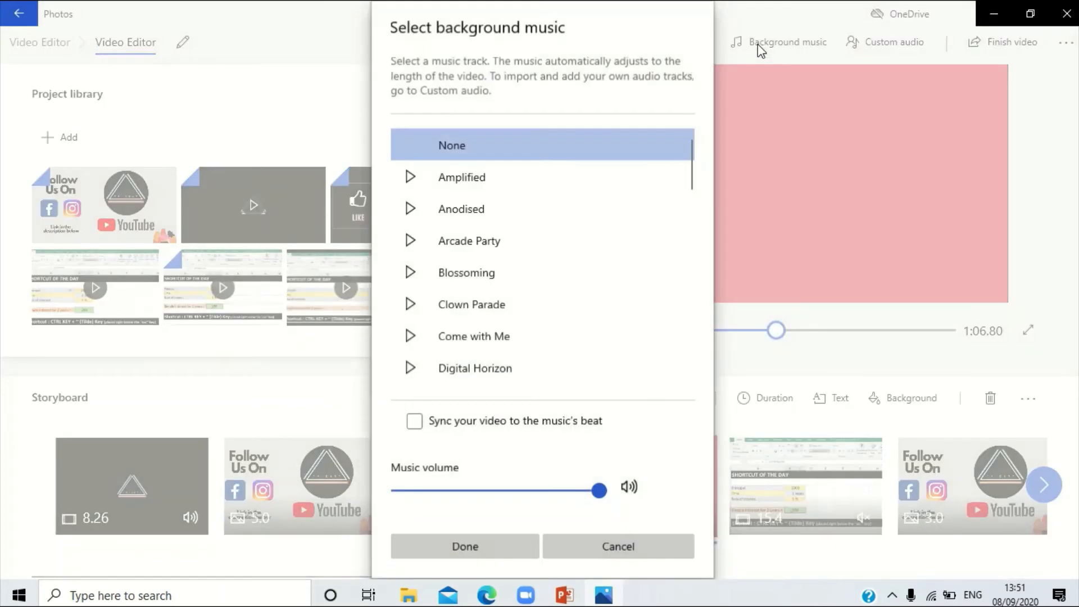
{"action": "left_click", "coordinate": [476, 184]}
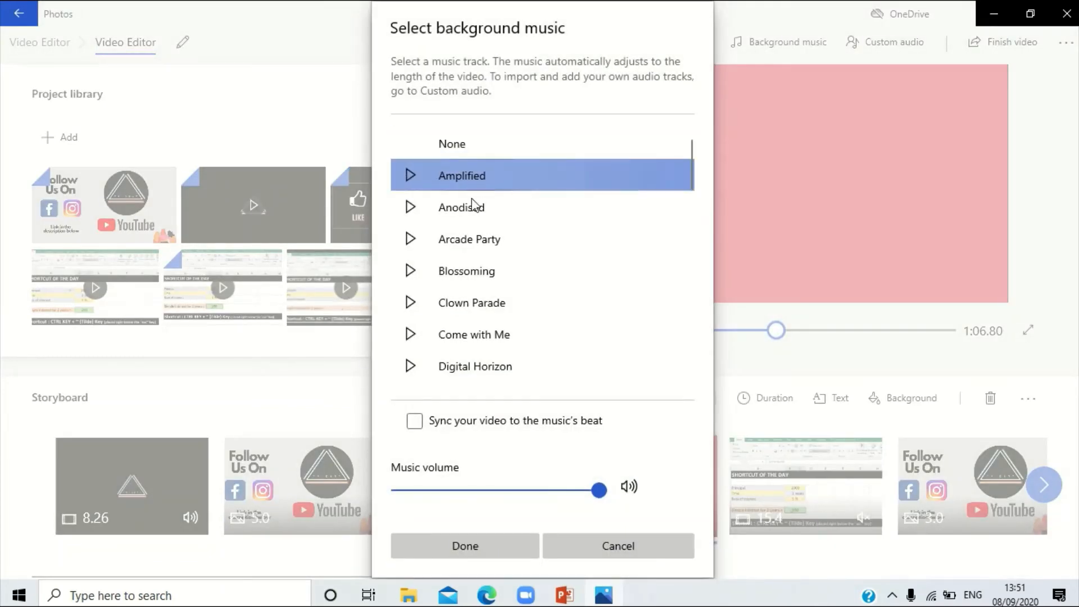
{"action": "left_click", "coordinate": [416, 422]}
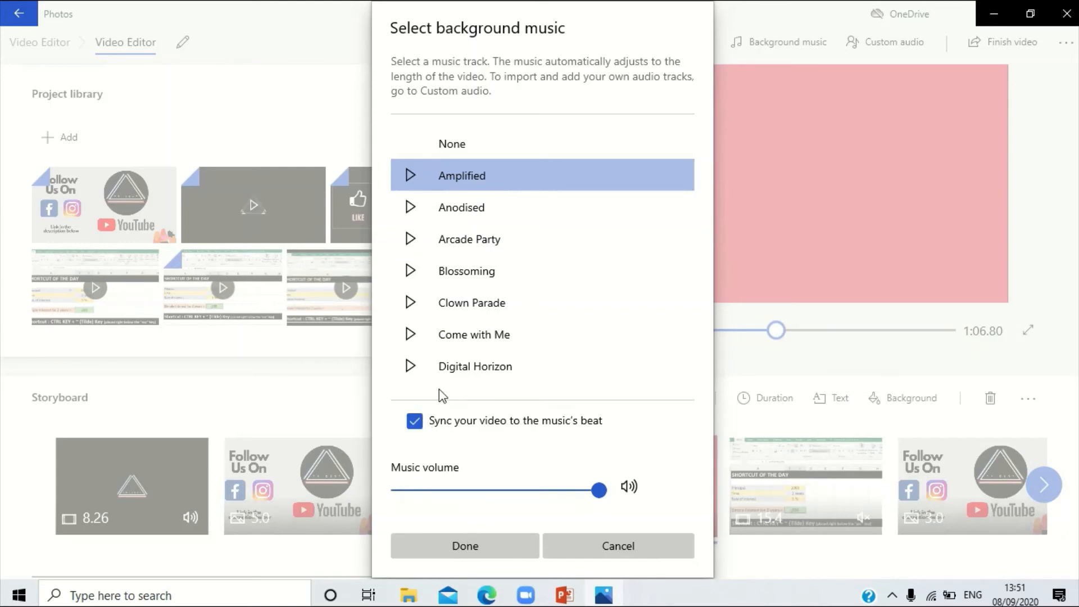
{"action": "left_click", "coordinate": [421, 176]}
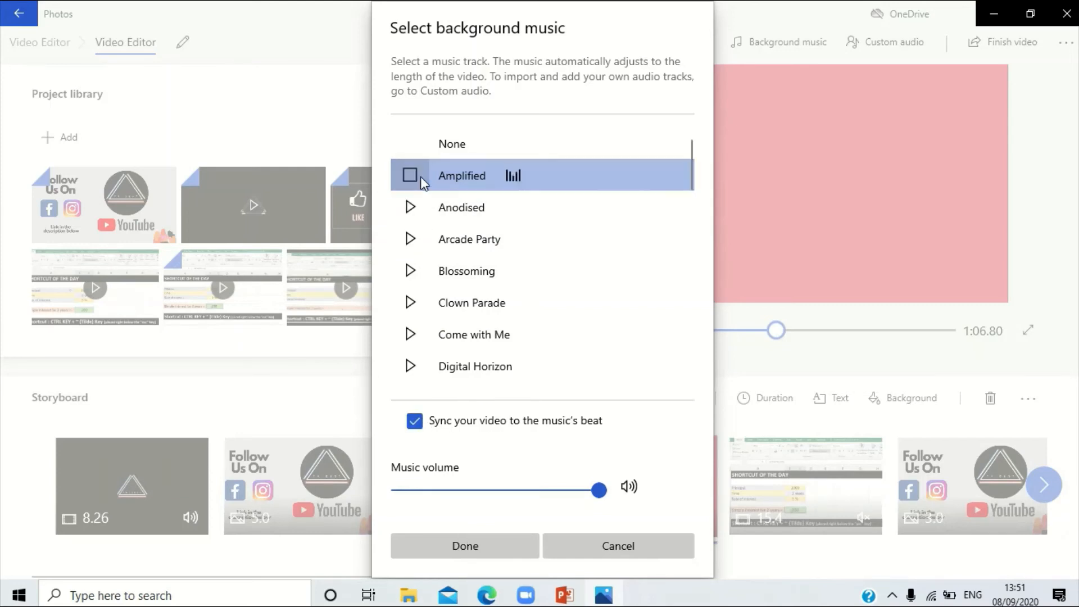
{"action": "left_click", "coordinate": [450, 549]}
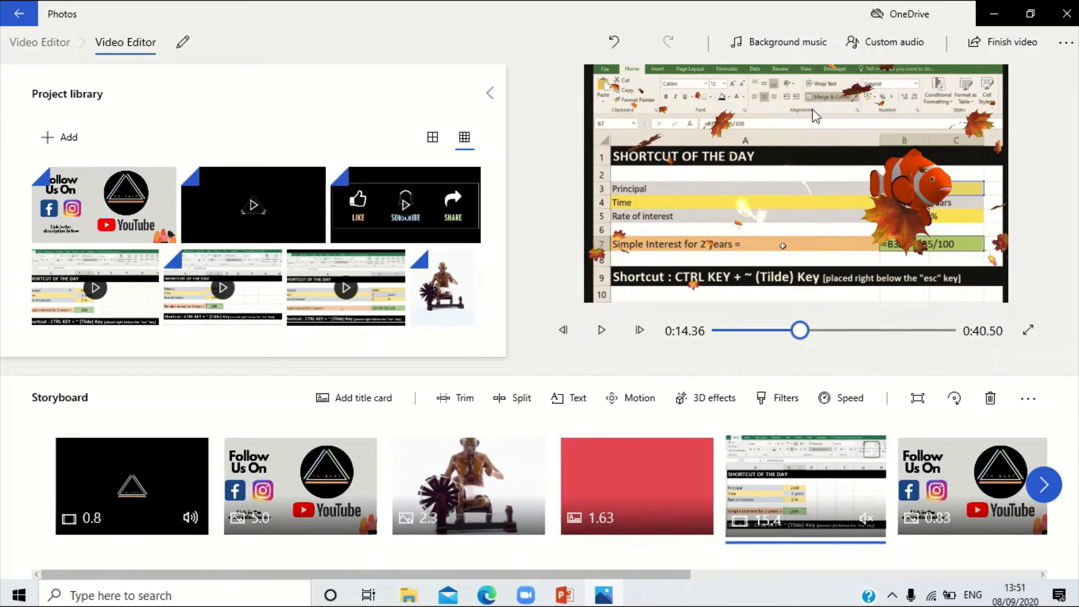
- Remove the background music by setting the track to None
{"action": "left_click", "coordinate": [763, 42]}
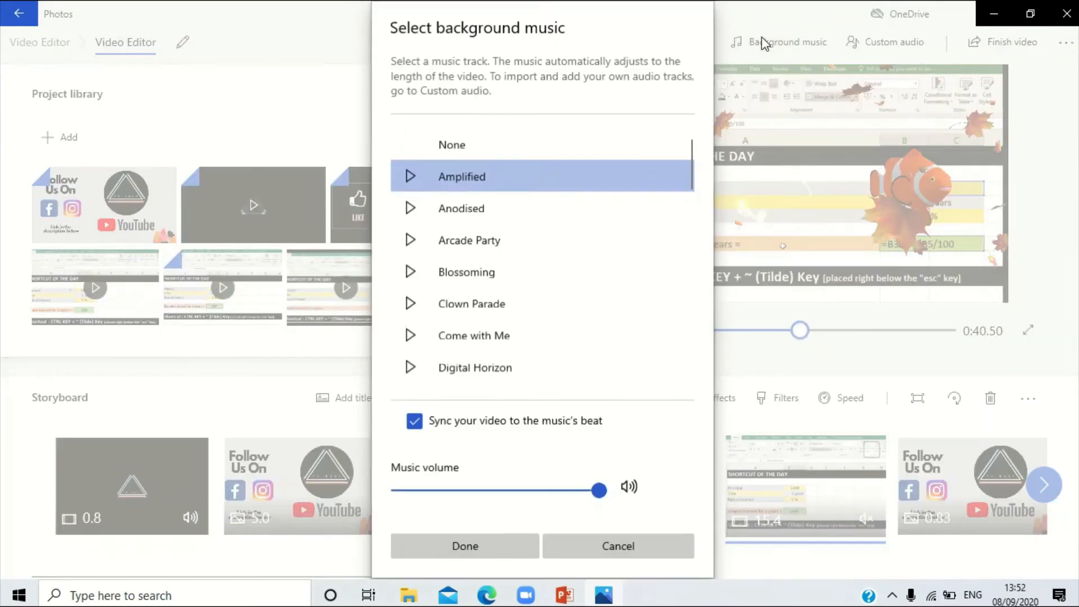
{"action": "left_click", "coordinate": [453, 144]}
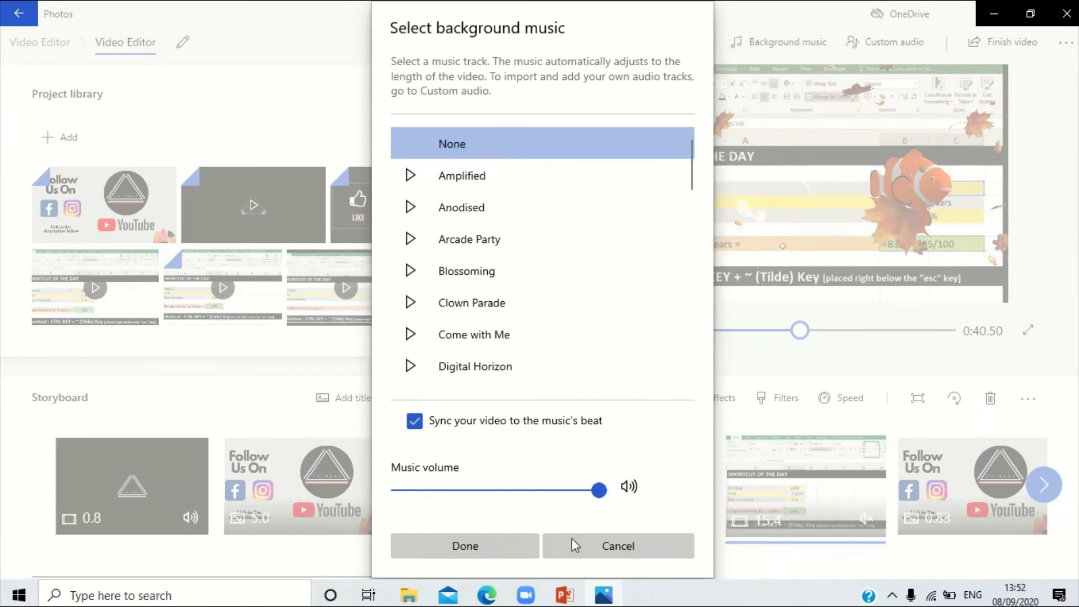
{"action": "left_click", "coordinate": [493, 542]}
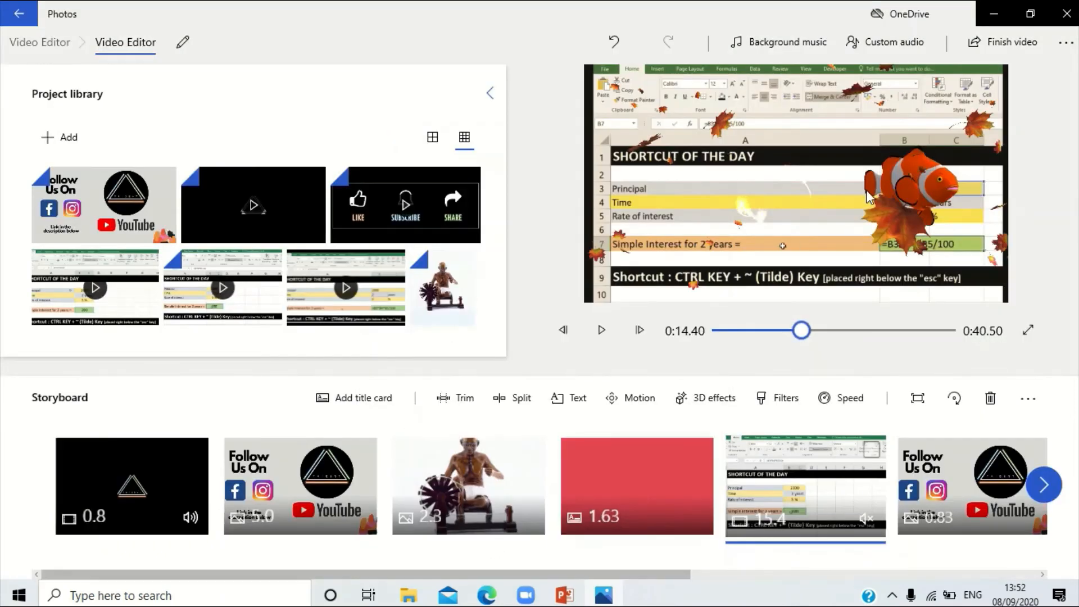
- Open the custom audio editor and move the playhead to about 0:03.10 on the Follow Us On image
{"action": "left_click", "coordinate": [872, 46]}
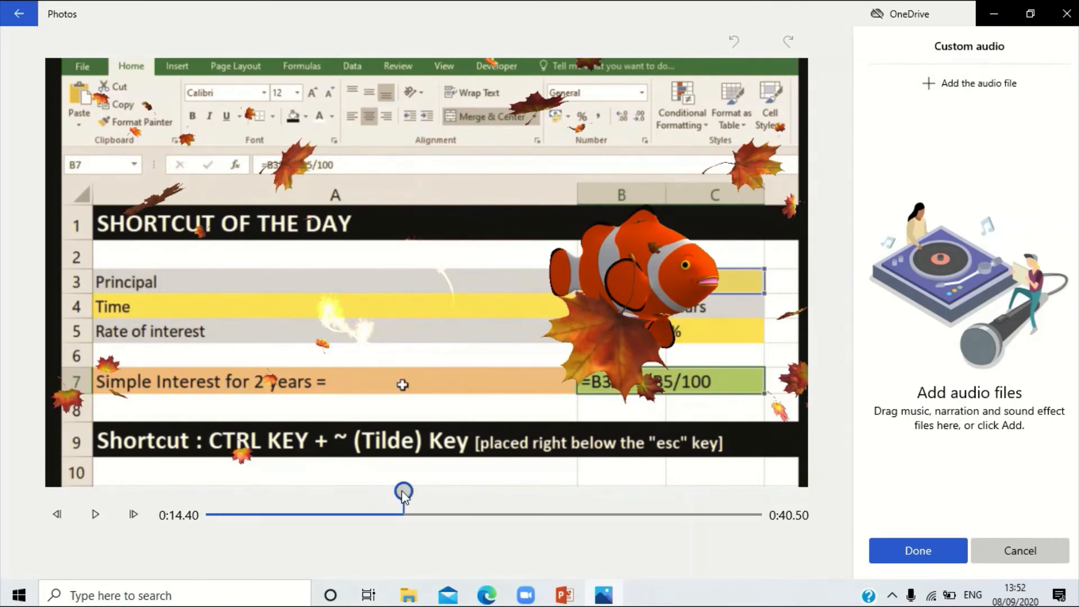
{"action": "left_click_drag", "start_coordinate": [404, 491], "coordinate": [472, 511]}
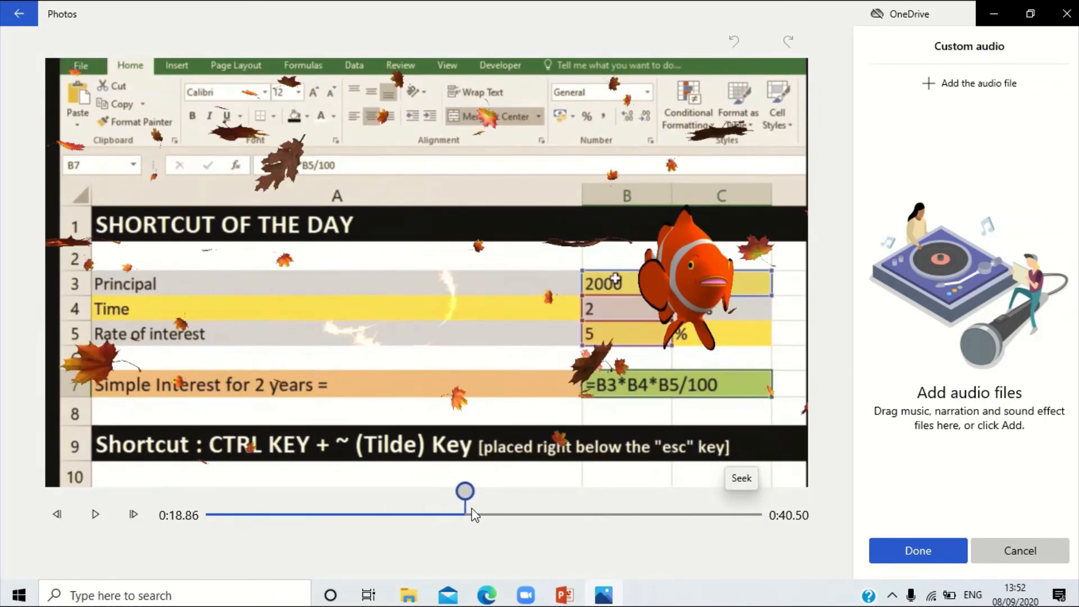
{"action": "left_click_drag", "start_coordinate": [750, 543], "coordinate": [248, 491]}
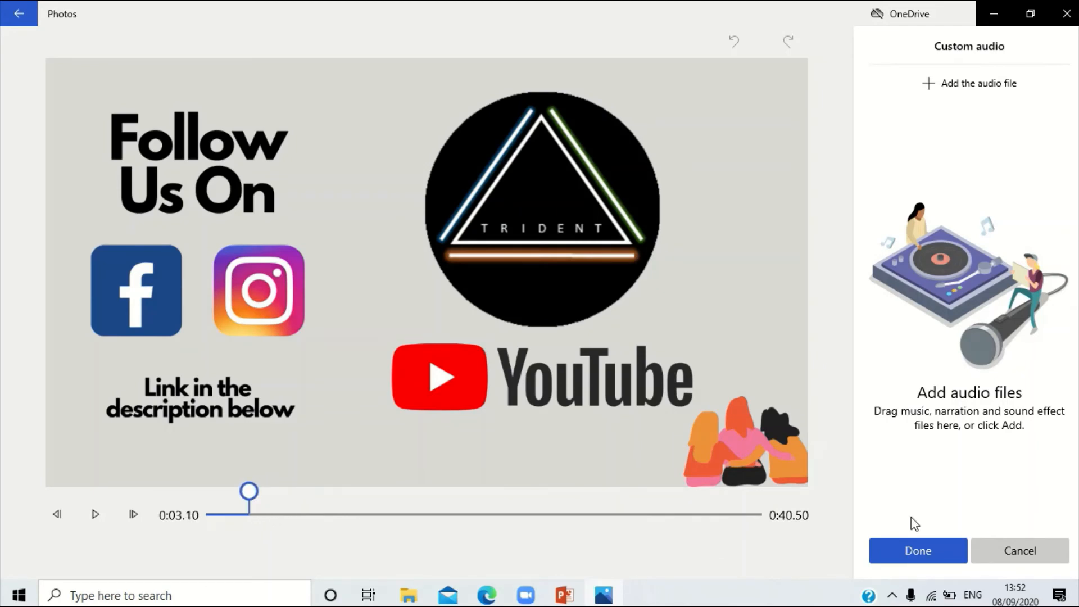
- Add the "Top 10 background music" MP4 from the desktop's Video Editor folder as custom audio
{"action": "left_click", "coordinate": [980, 91]}
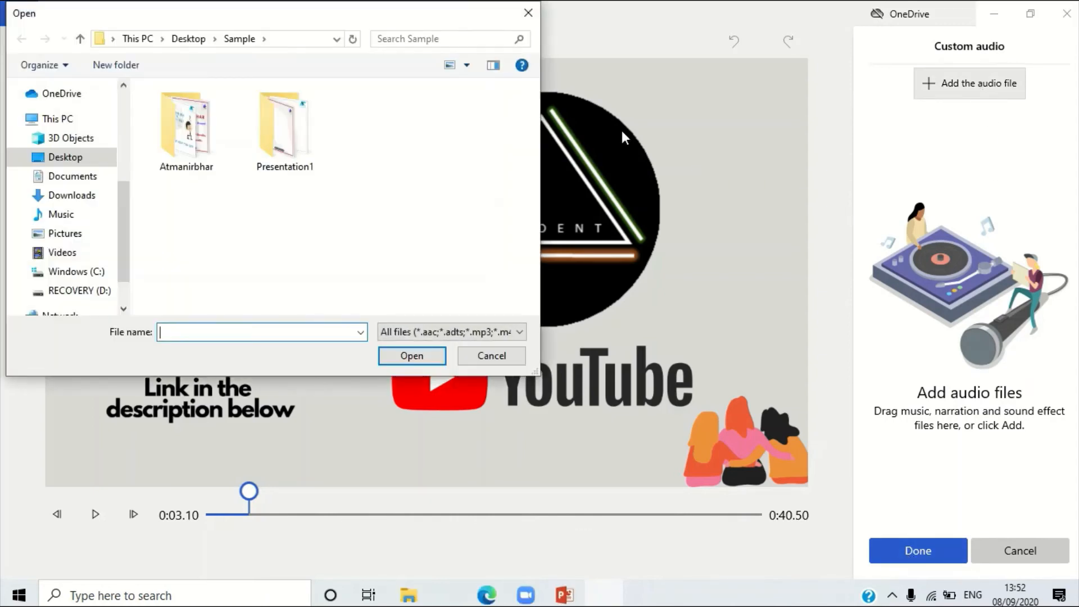
{"action": "left_click", "coordinate": [88, 158]}
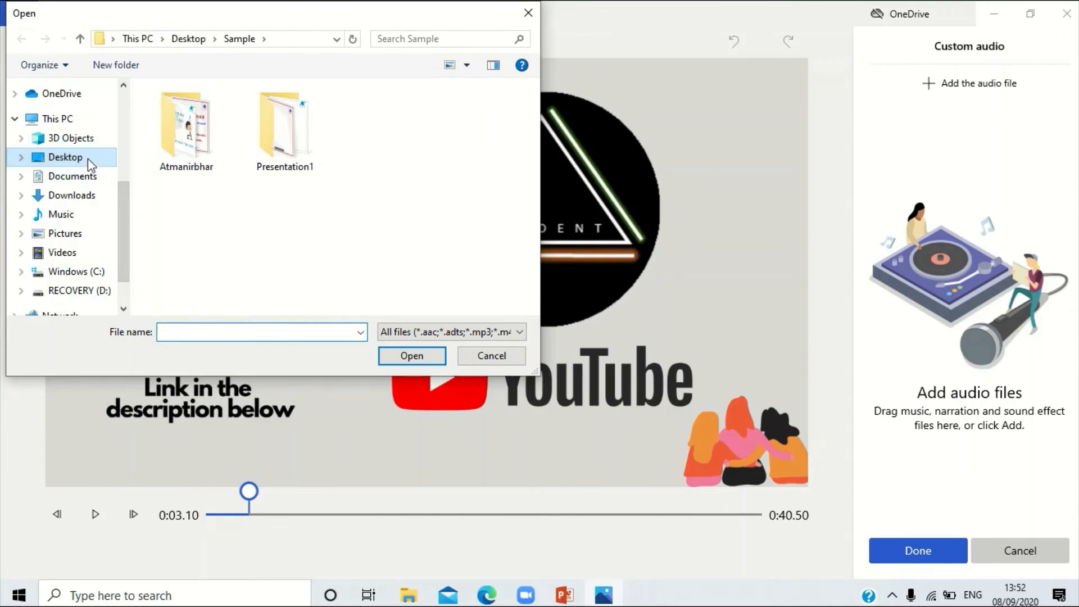
{"action": "scroll", "coordinate": [537, 213], "scroll_direction": "down", "scroll_amount": 1}
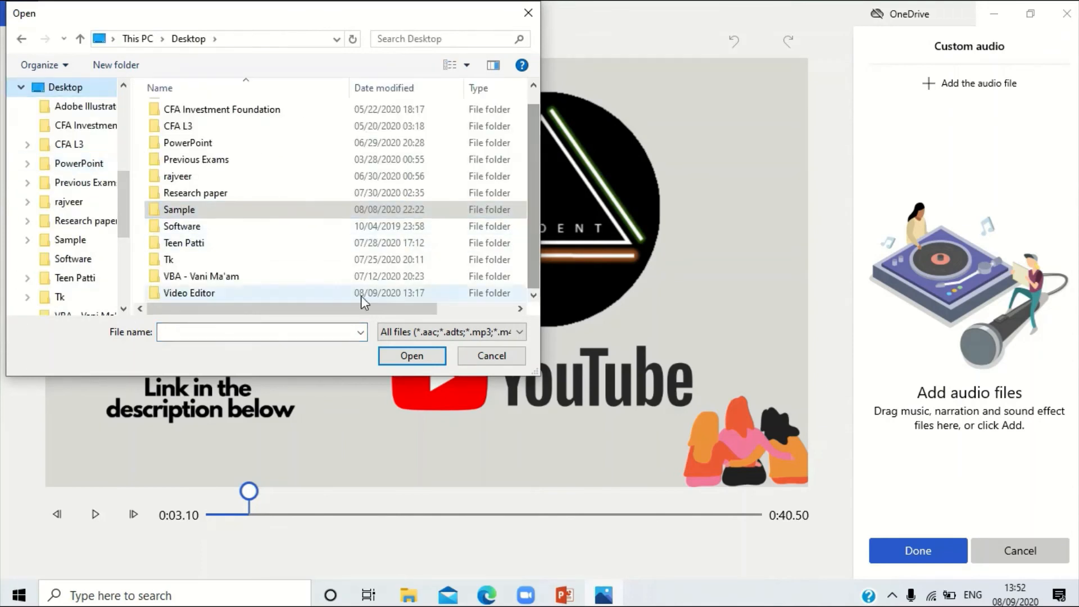
{"action": "double_click", "coordinate": [319, 298]}
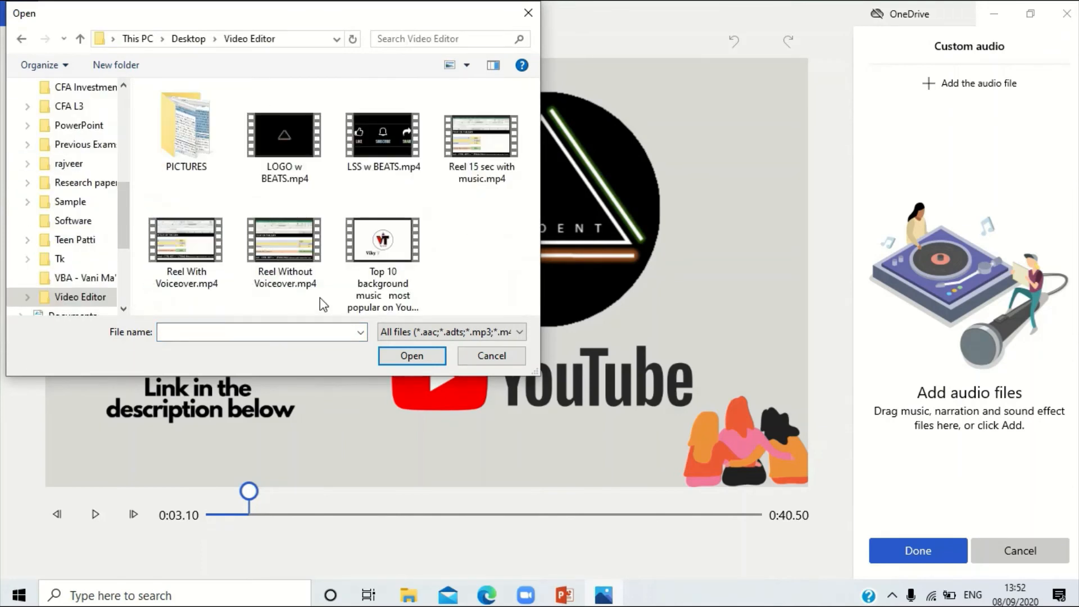
{"action": "left_click", "coordinate": [356, 273]}
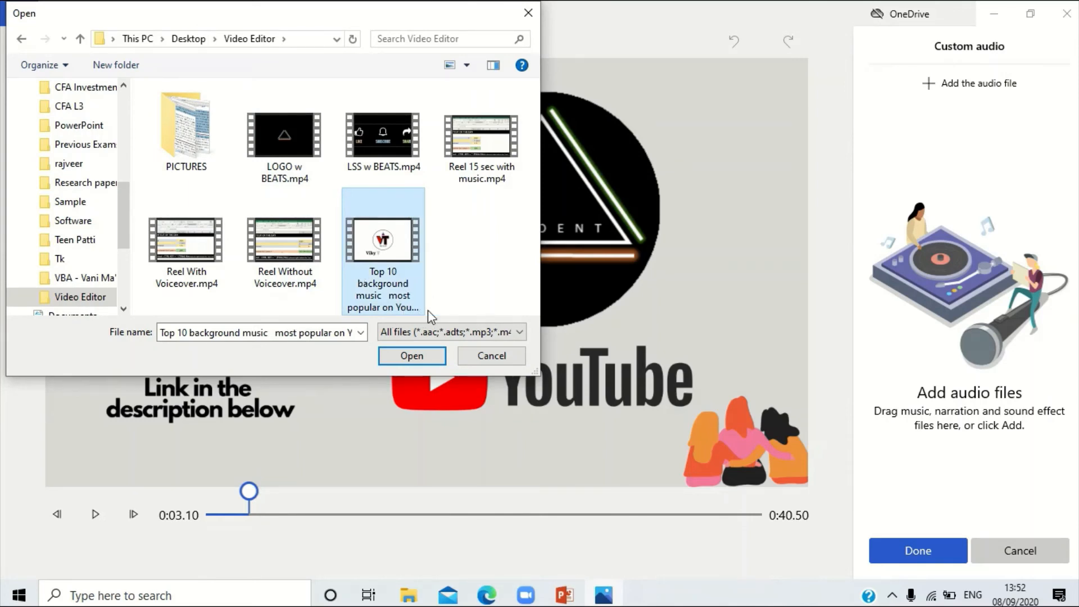
{"action": "left_click", "coordinate": [416, 356]}
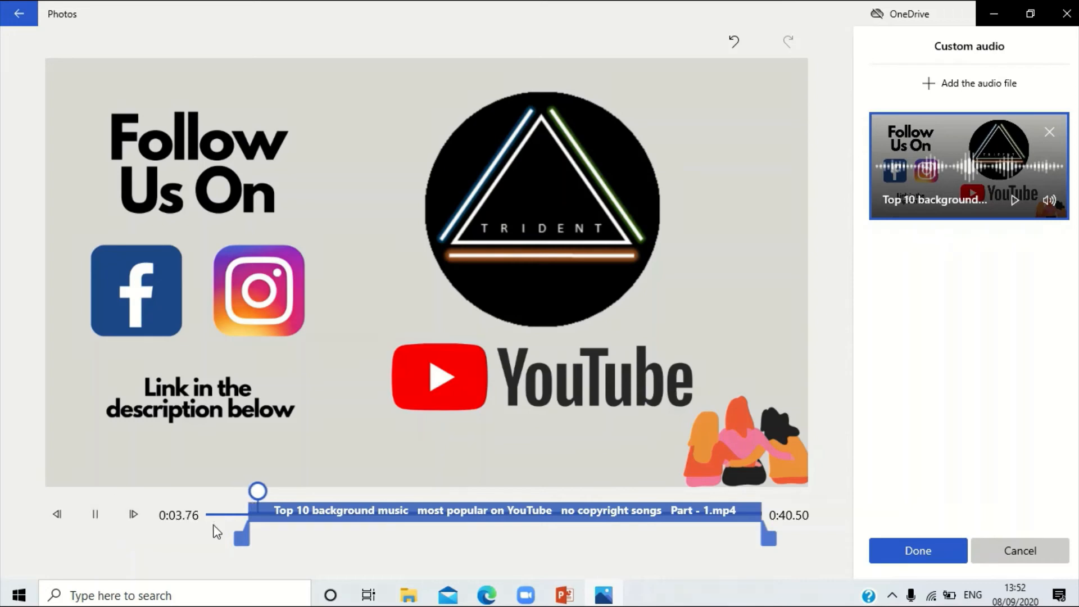
- Stop the playback and remove the added track from the custom audio list
{"action": "left_click", "coordinate": [95, 514]}
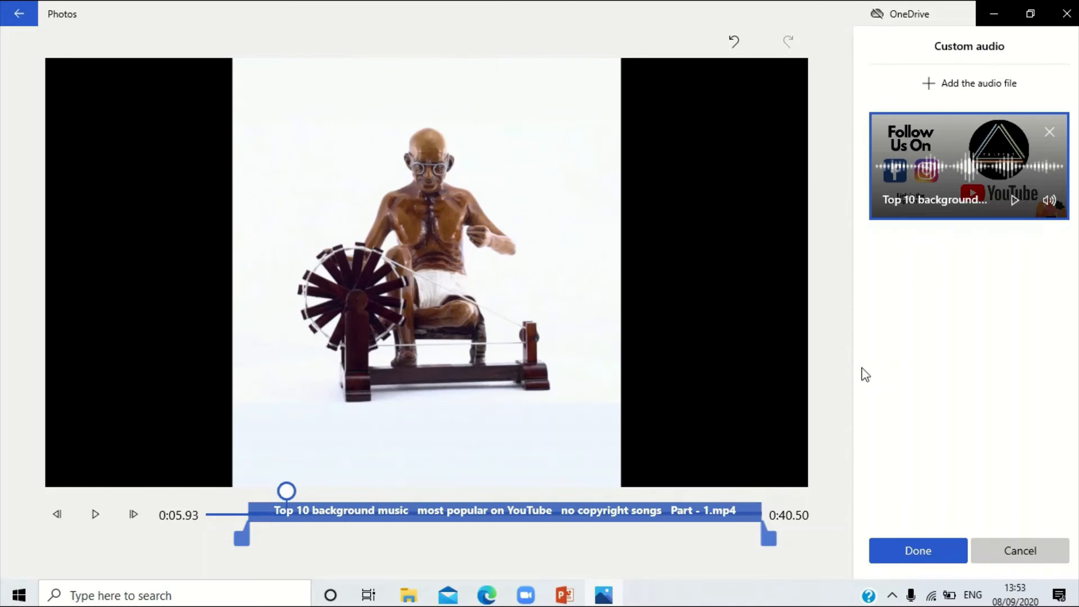
{"action": "left_click", "coordinate": [1048, 133]}
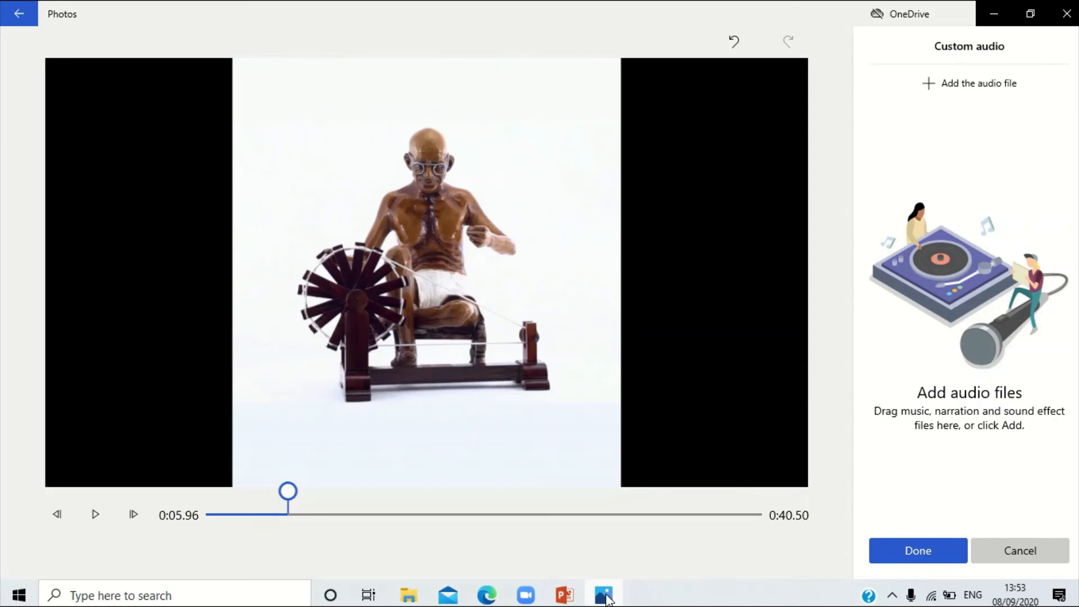
- Switch to File Explorer, play the "Top 10 background music" video full screen, skip to about 0:17 and pause it
{"action": "left_click", "coordinate": [408, 599]}
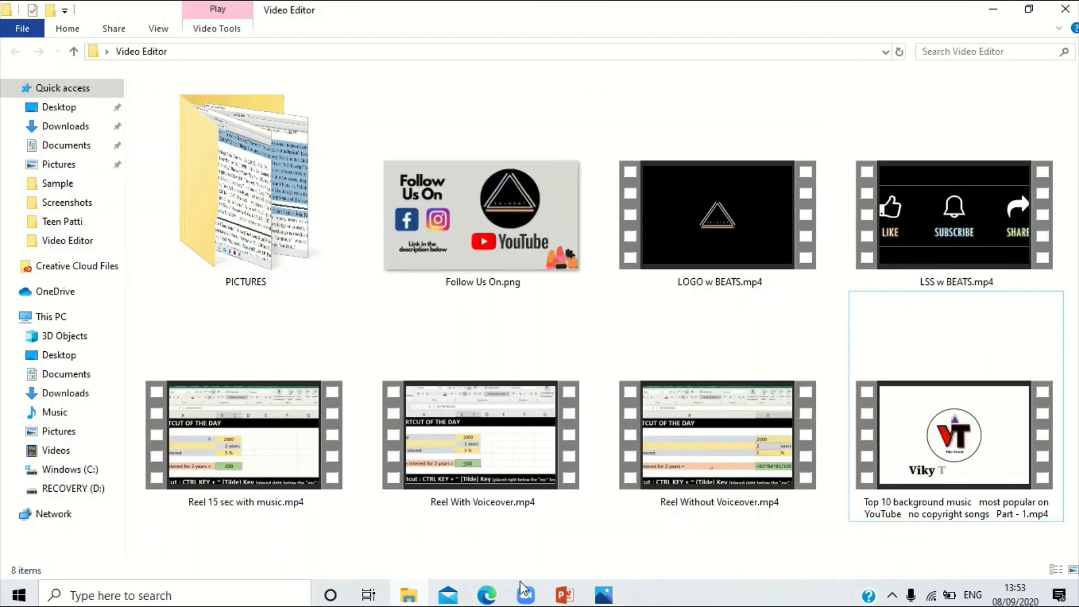
{"action": "mouse_move", "coordinate": [599, 599]}
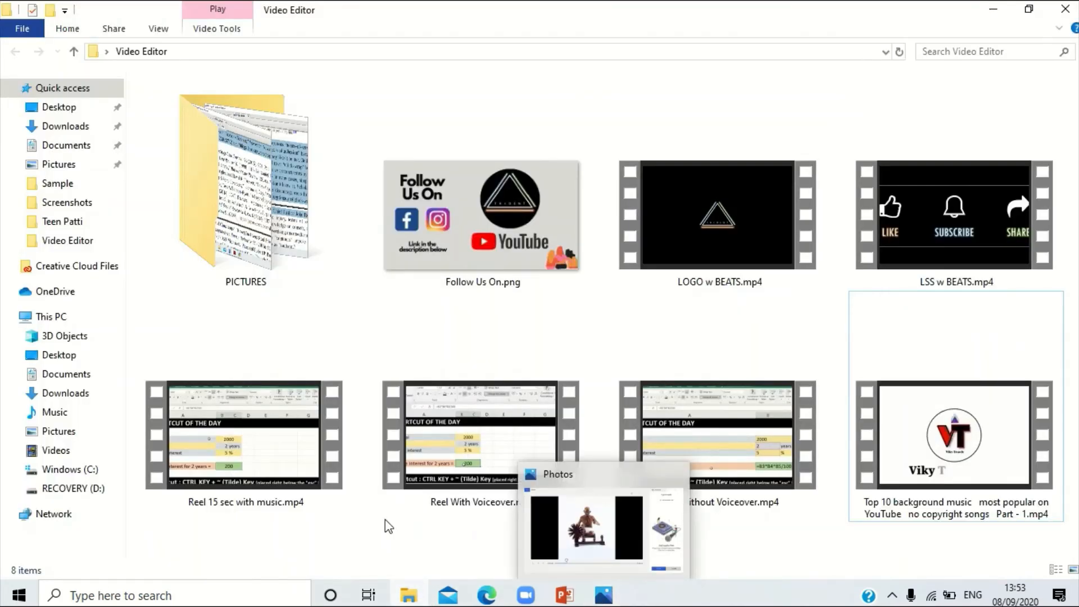
{"action": "left_click", "coordinate": [928, 415]}
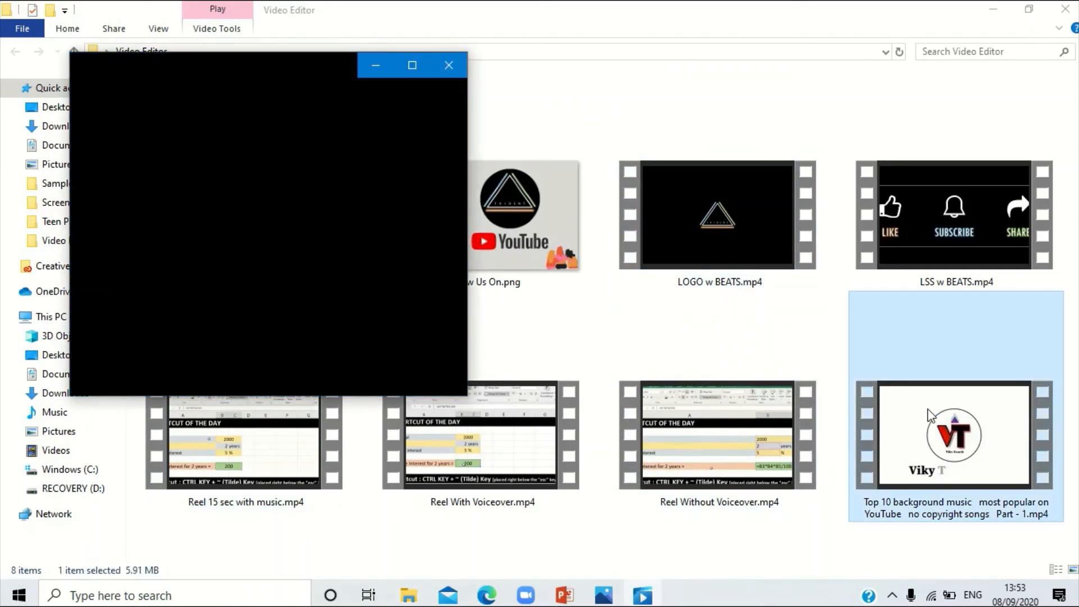
{"action": "left_click", "coordinate": [410, 64]}
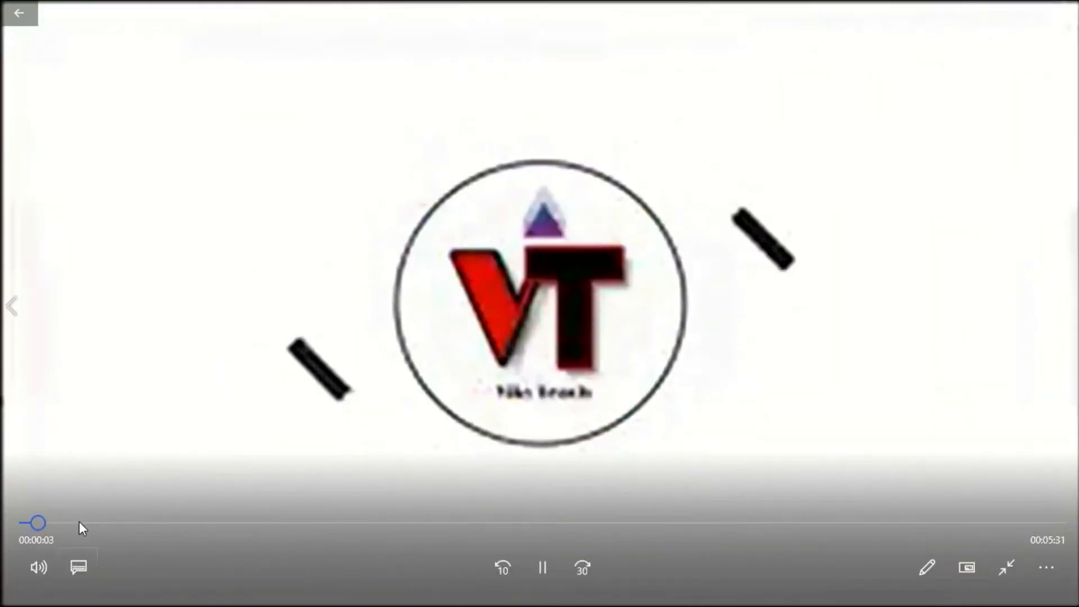
{"action": "left_click", "coordinate": [78, 522]}
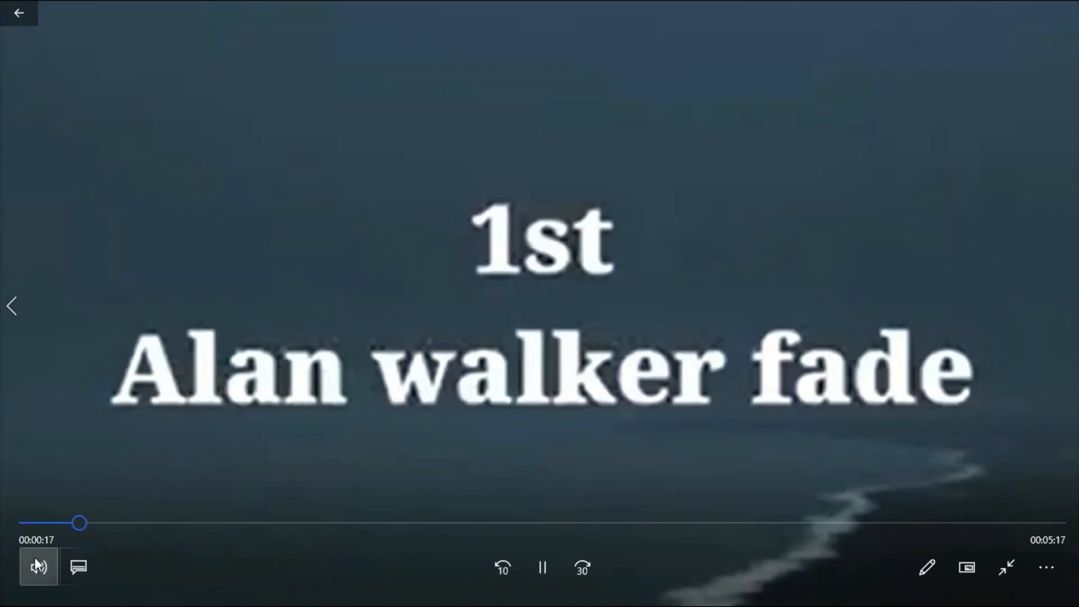
{"action": "left_click", "coordinate": [542, 566]}
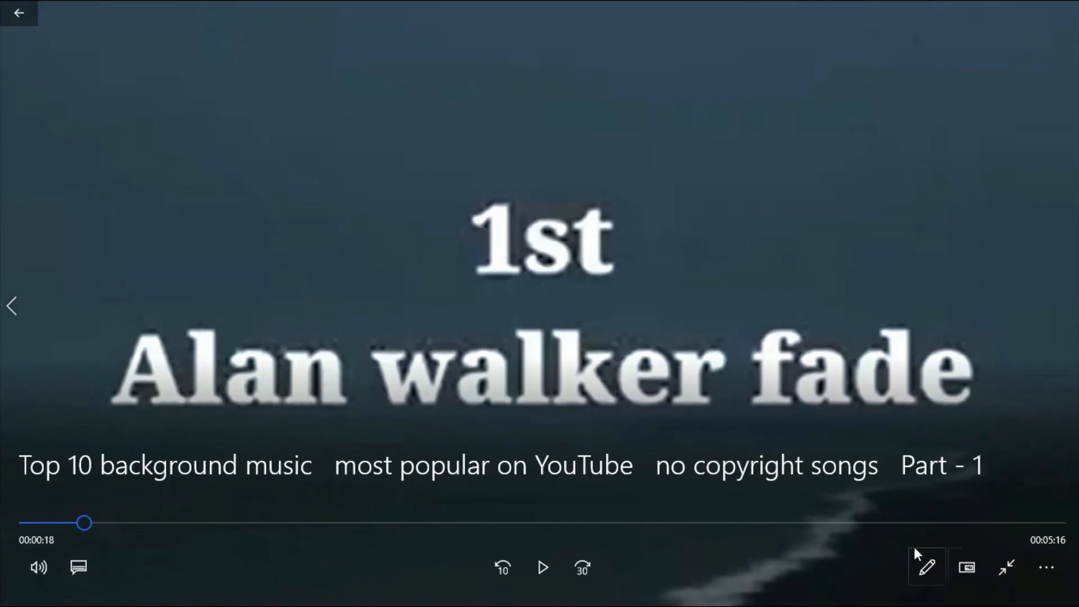
- Trim the music video in Photos so it runs from about 0:15 to 0:43
{"action": "left_click", "coordinate": [927, 567]}
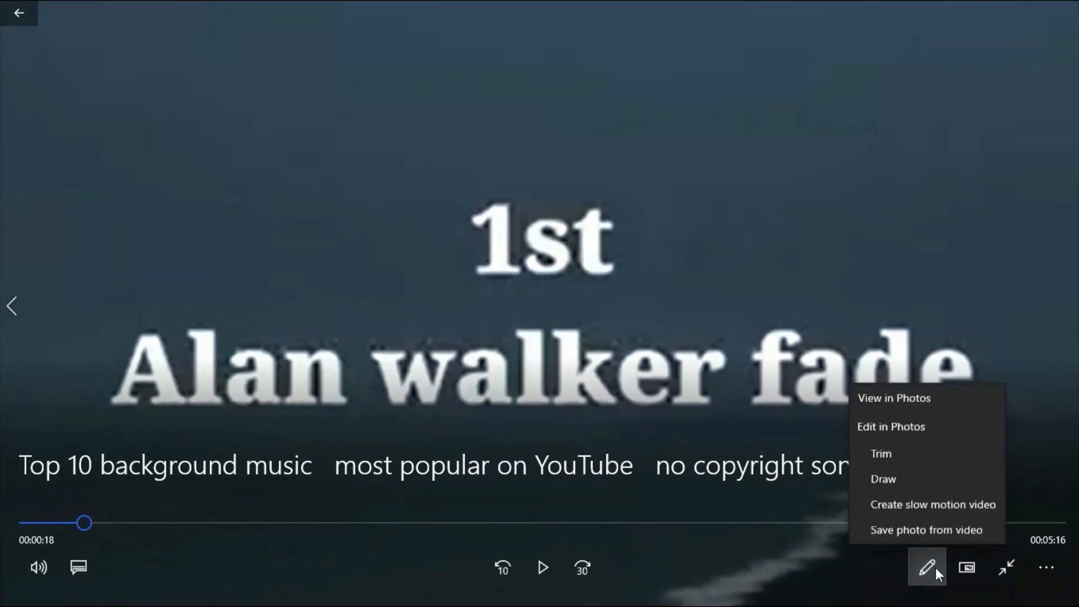
{"action": "left_click", "coordinate": [909, 455]}
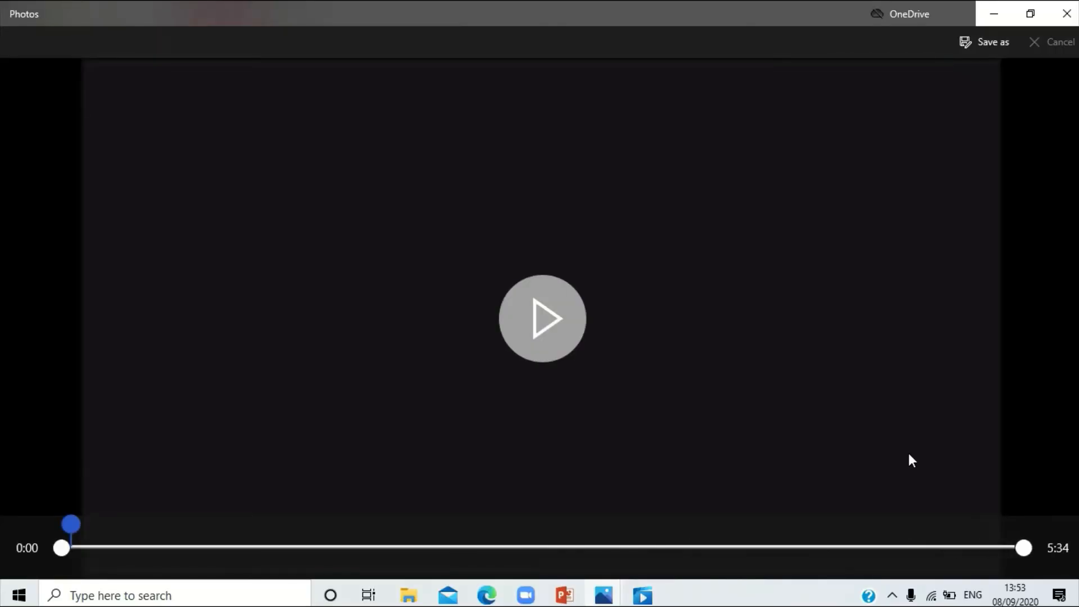
{"action": "left_click_drag", "start_coordinate": [61, 550], "coordinate": [109, 548]}
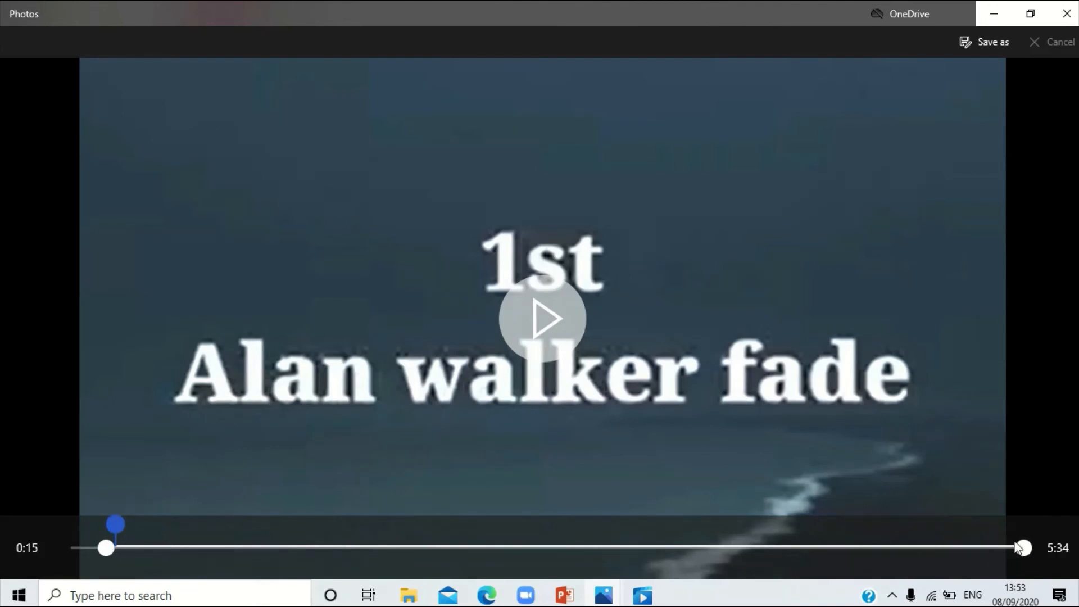
{"action": "left_click_drag", "start_coordinate": [1023, 548], "coordinate": [437, 537]}
{"action": "left_click", "coordinate": [356, 546]}
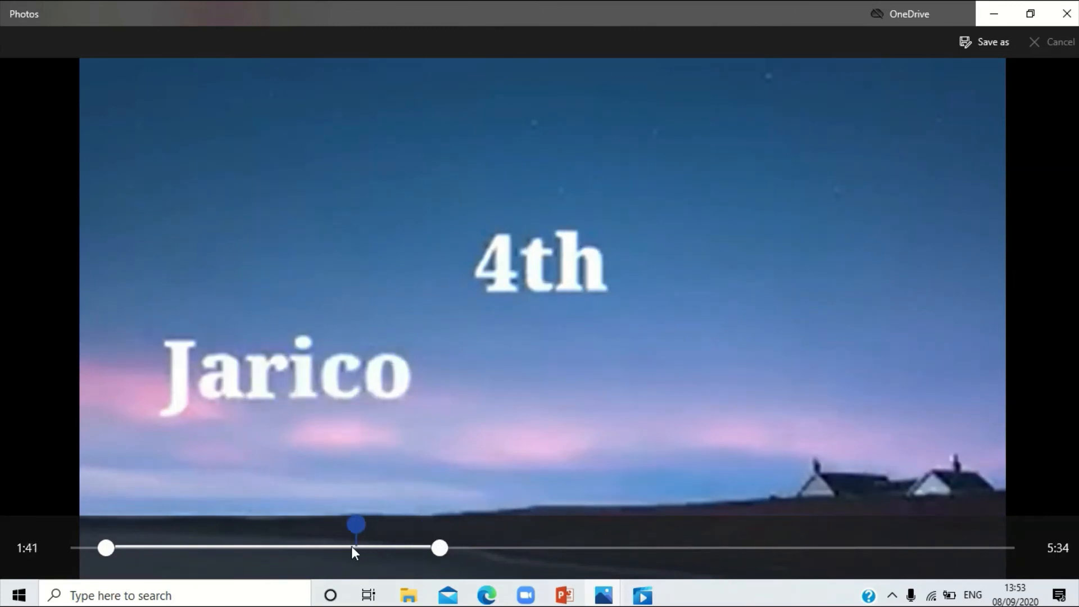
{"action": "left_click", "coordinate": [323, 546]}
{"action": "left_click_drag", "start_coordinate": [439, 548], "coordinate": [204, 548]}
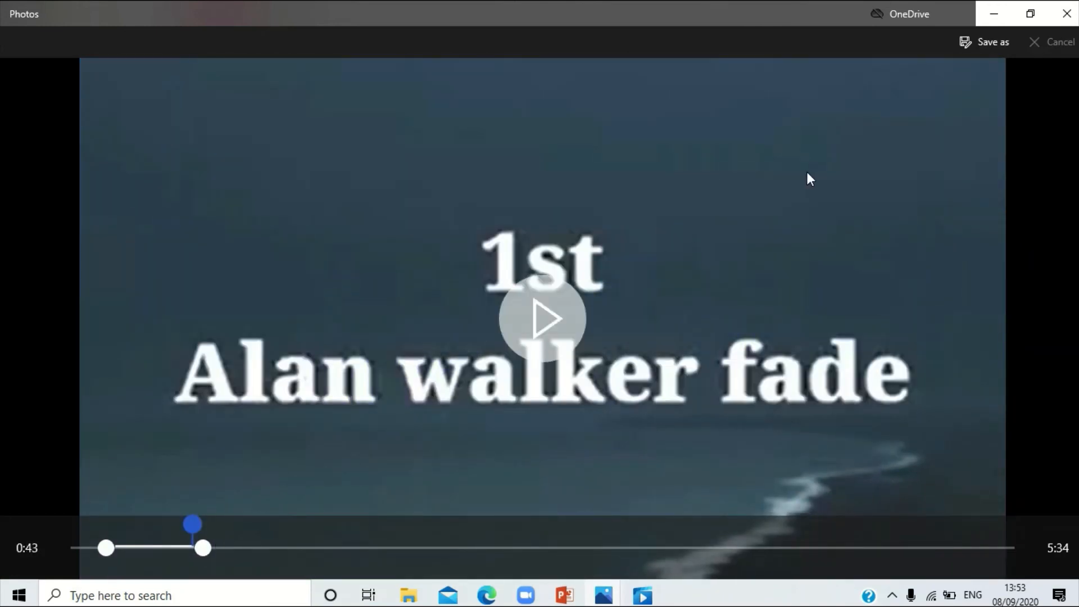
- Save the trimmed music video as an MP4 ending in "Part - 1_Trim" in the desktop's Video Editor folder and close the trimming window
{"action": "left_click", "coordinate": [986, 43]}
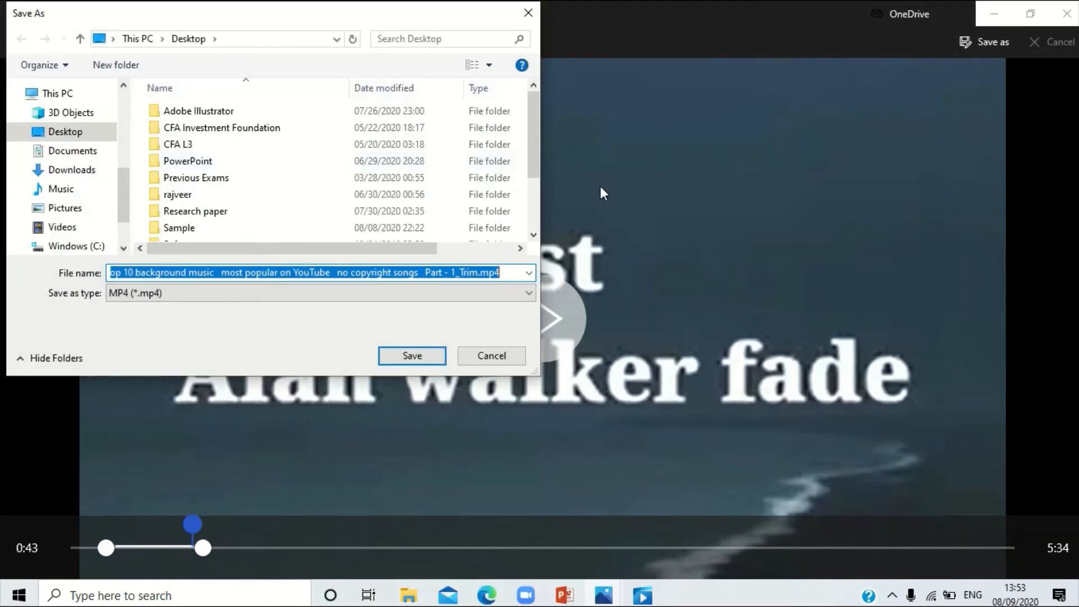
{"action": "left_click_drag", "start_coordinate": [537, 141], "coordinate": [534, 236]}
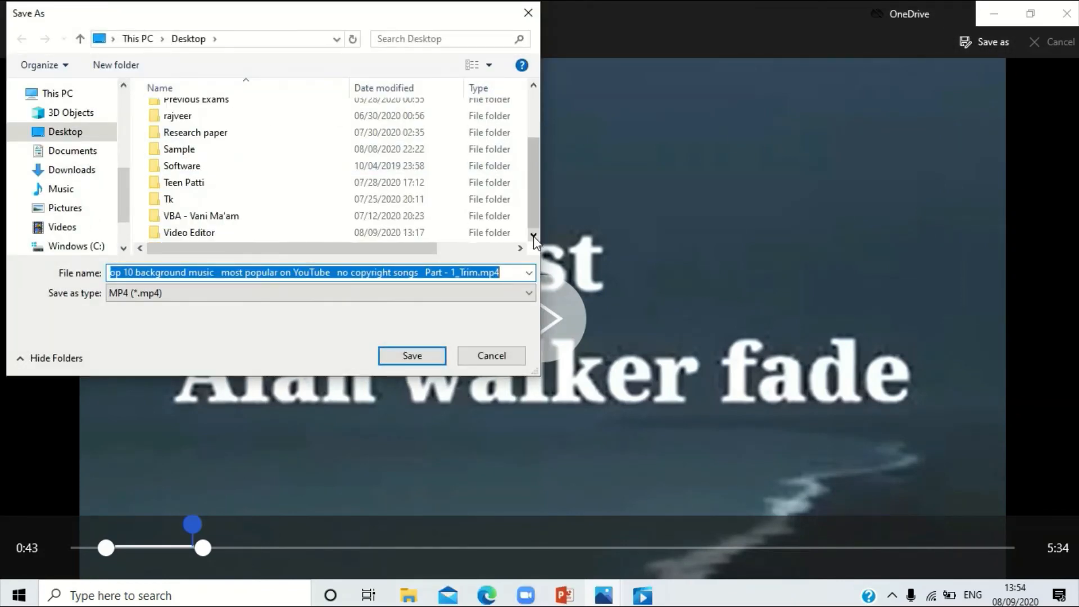
{"action": "left_click", "coordinate": [388, 234]}
{"action": "left_click", "coordinate": [411, 355]}
{"action": "left_click", "coordinate": [412, 355]}
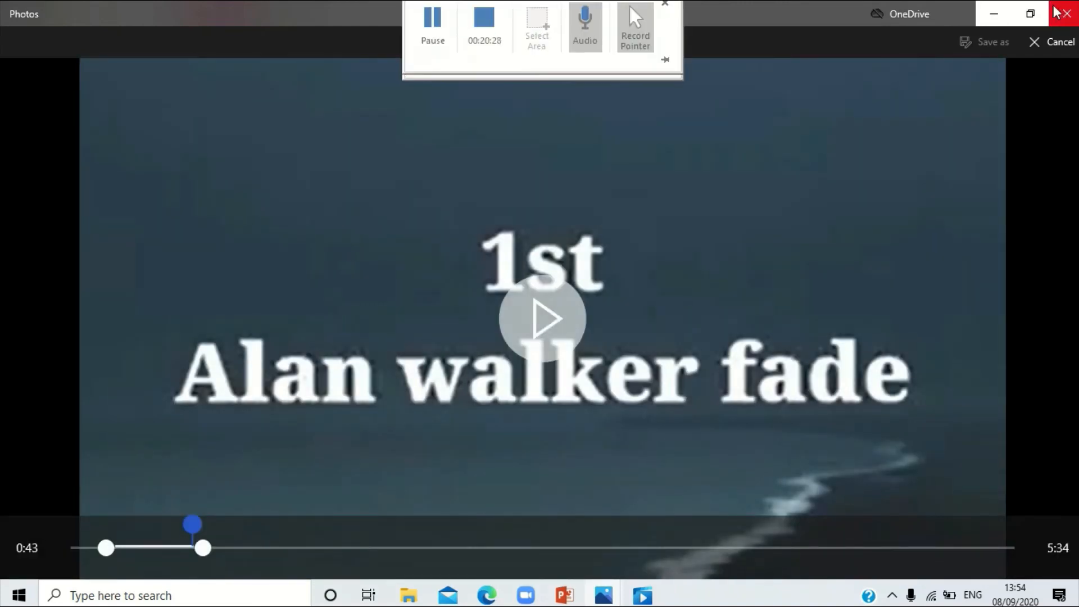
{"action": "left_click", "coordinate": [1067, 14]}
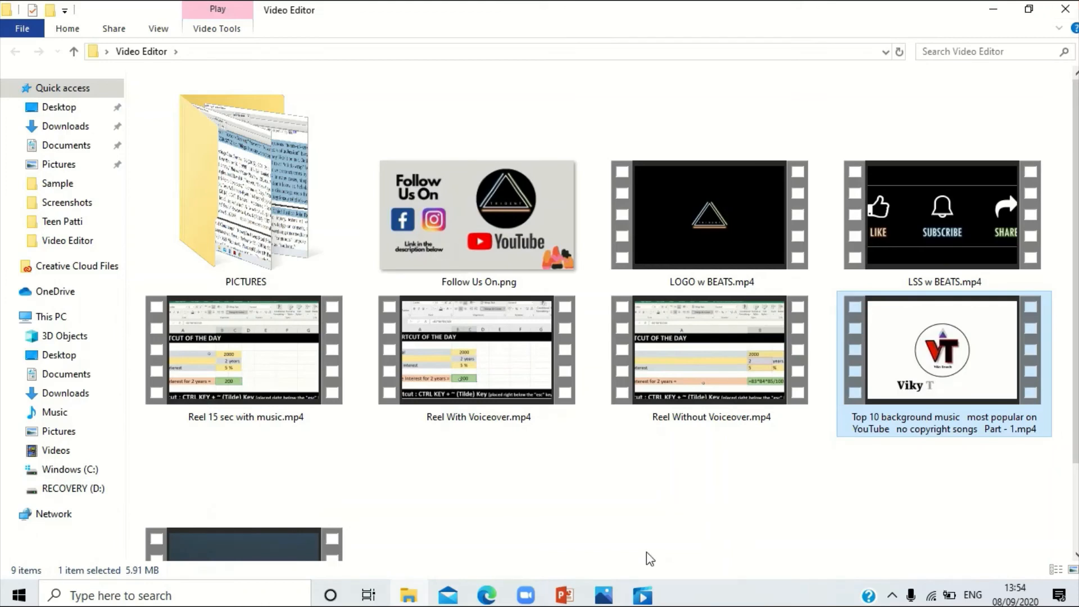
- Close the video player, switch back to the Photos project and add the trimmed "Top 10 background music" clip as custom audio
{"action": "key", "text": "Return"}
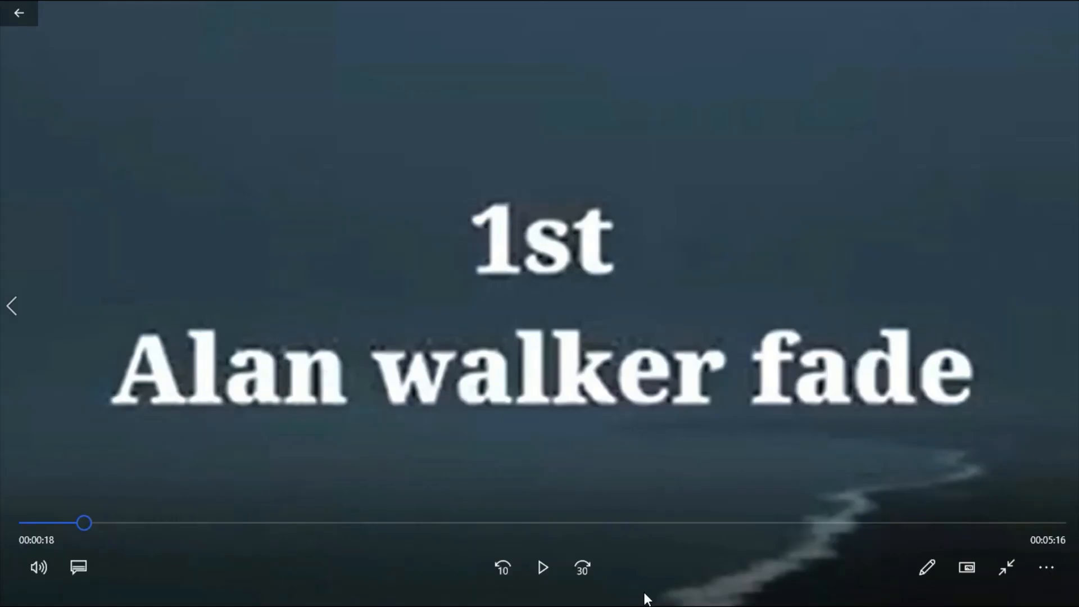
{"action": "left_click", "coordinate": [1062, 9]}
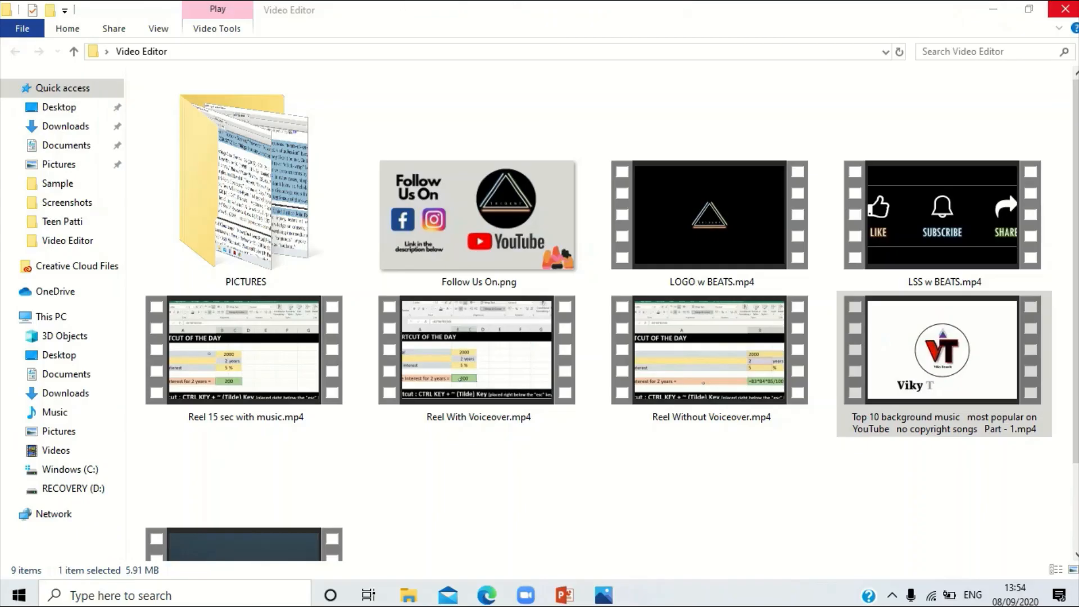
{"action": "left_click", "coordinate": [602, 597]}
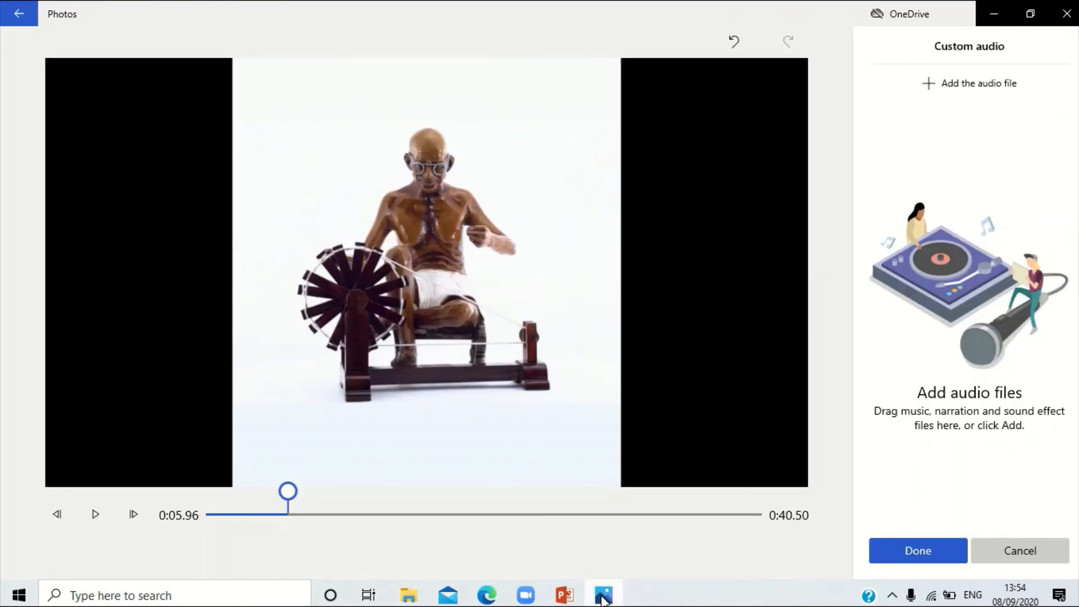
{"action": "left_click", "coordinate": [974, 90]}
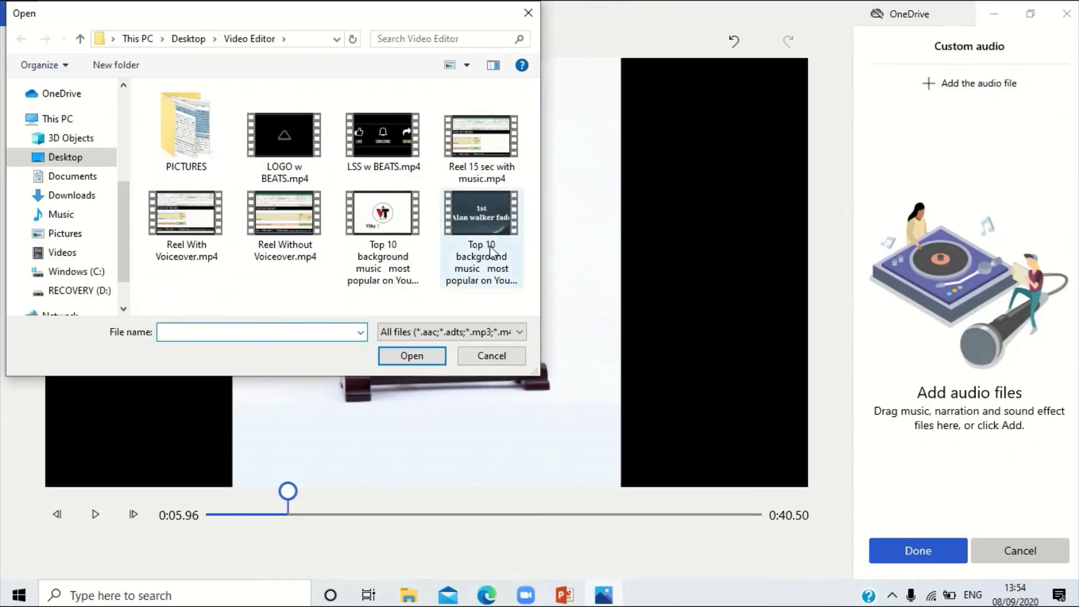
{"action": "left_click", "coordinate": [490, 253]}
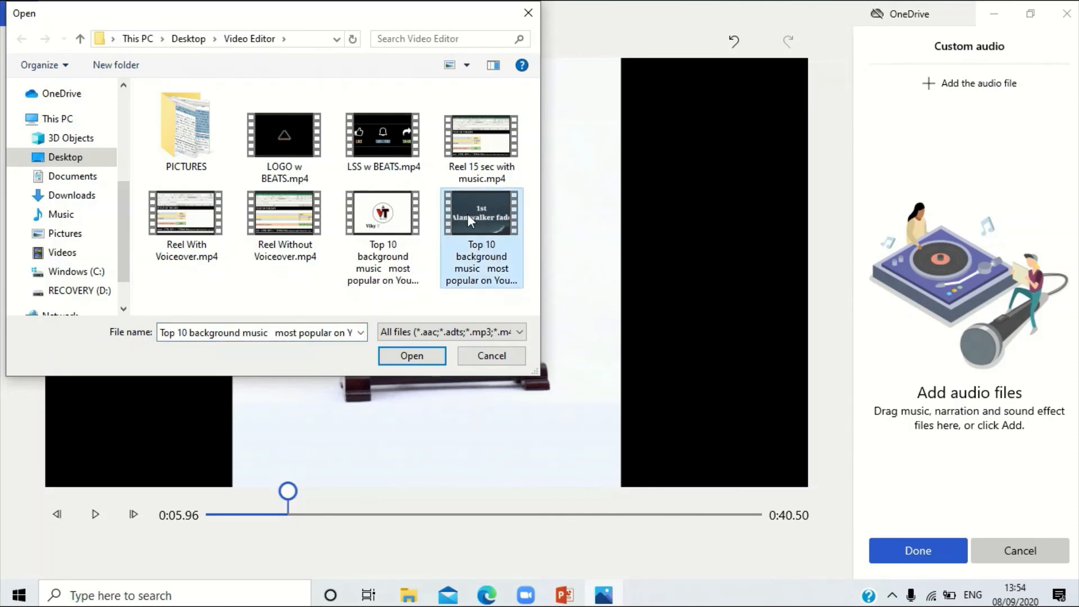
{"action": "left_click", "coordinate": [412, 357]}
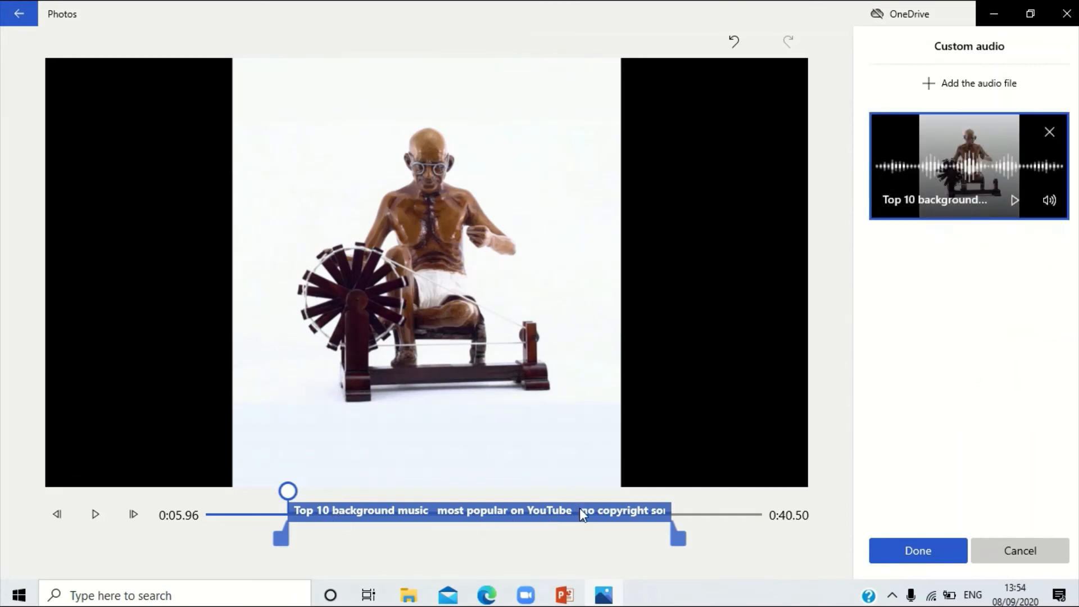
- Preview the project with the custom audio, return the playhead to about 0:06.80 and apply the audio
{"action": "left_click", "coordinate": [96, 515]}
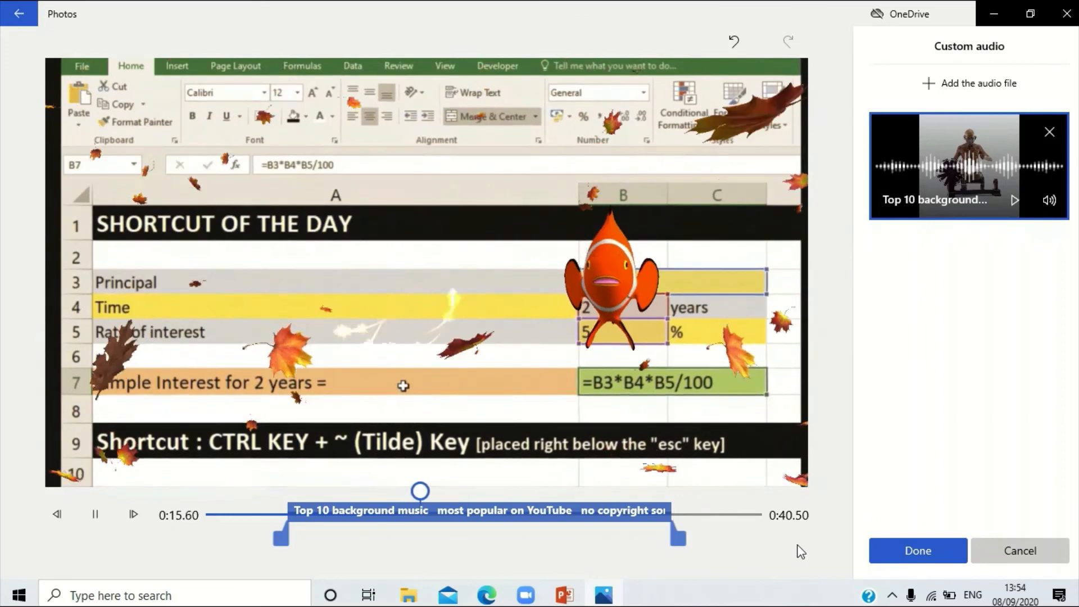
{"action": "left_click", "coordinate": [95, 522]}
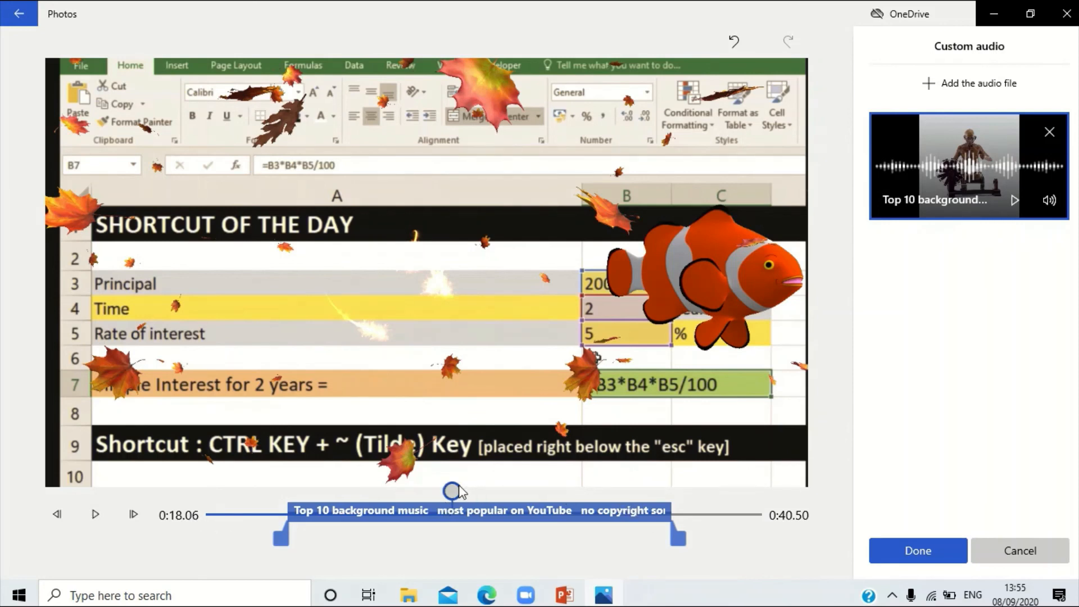
{"action": "left_click_drag", "start_coordinate": [452, 492], "coordinate": [307, 500]}
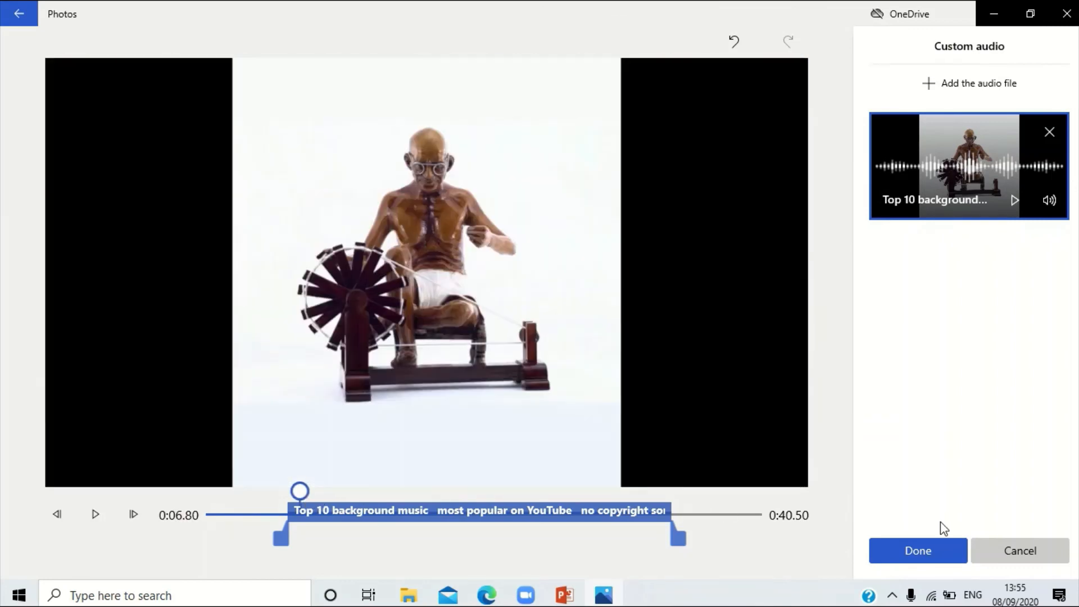
{"action": "left_click", "coordinate": [928, 547]}
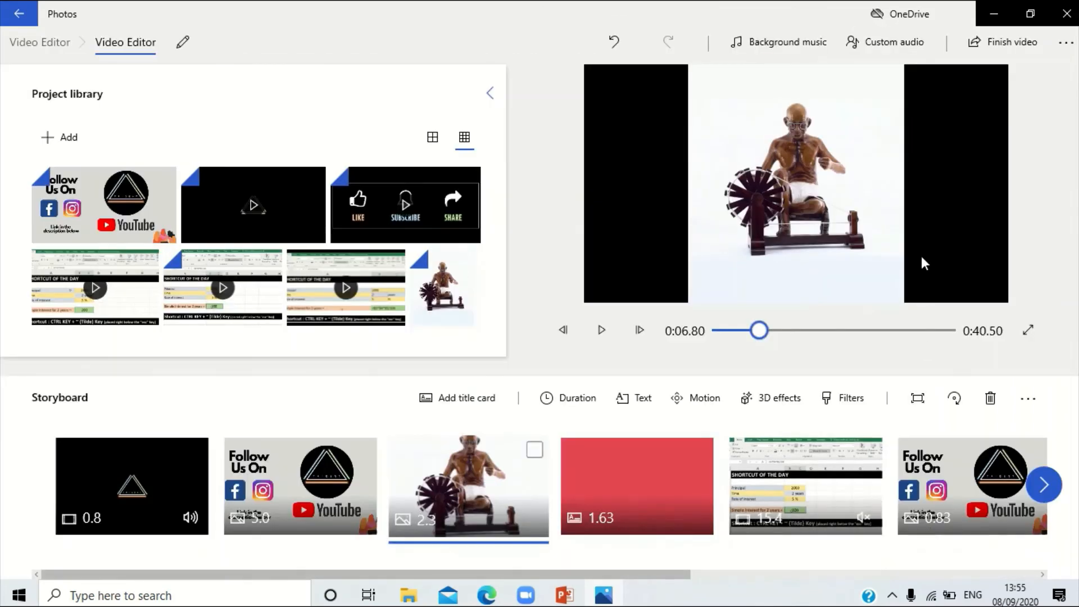
- Export the project at High 1080p with hardware-accelerated encoding as "Video Editor.mp4" in the Video Editor folder, then close the exported video's preview
{"action": "left_click", "coordinate": [990, 46]}
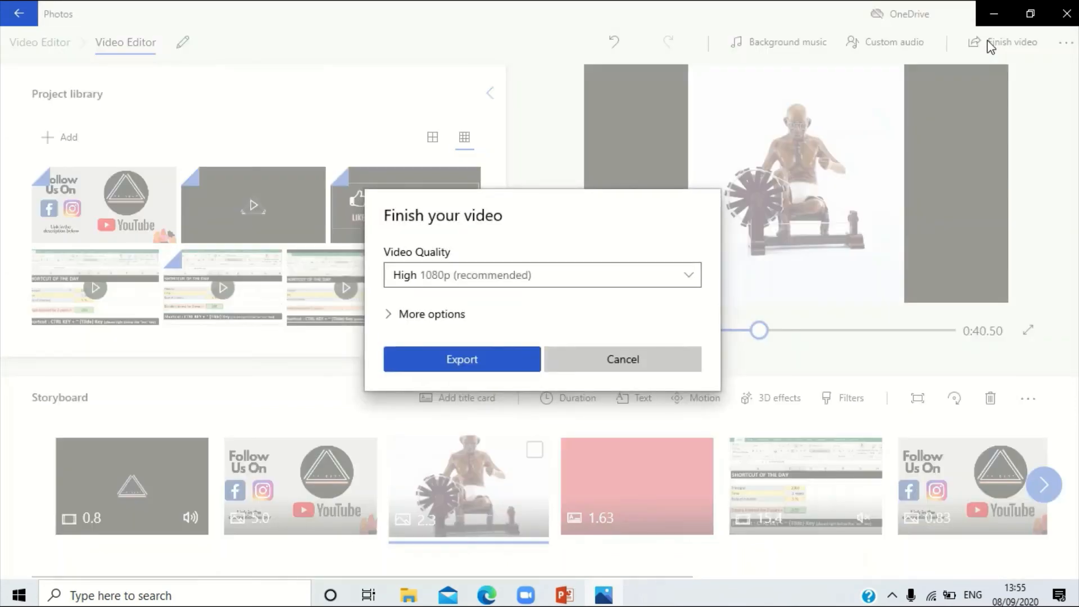
{"action": "left_click", "coordinate": [428, 278]}
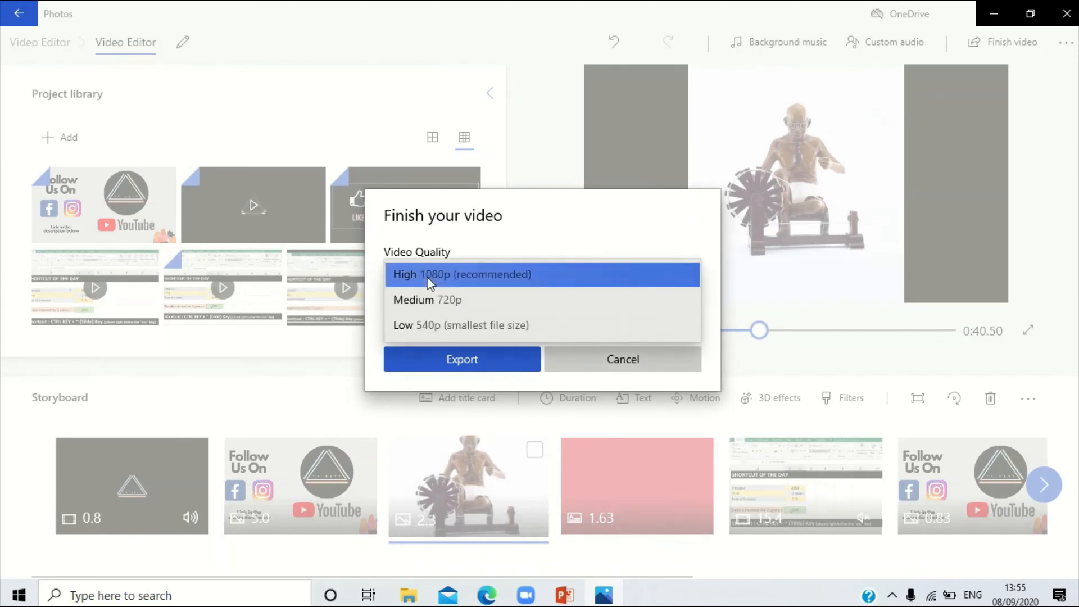
{"action": "left_click", "coordinate": [430, 281]}
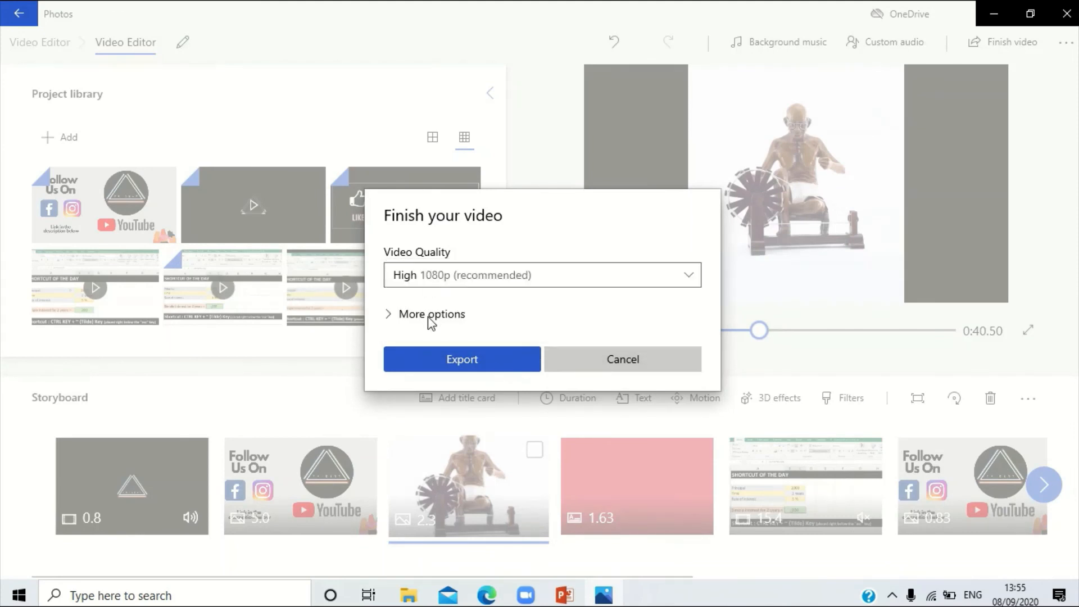
{"action": "left_click", "coordinate": [454, 318]}
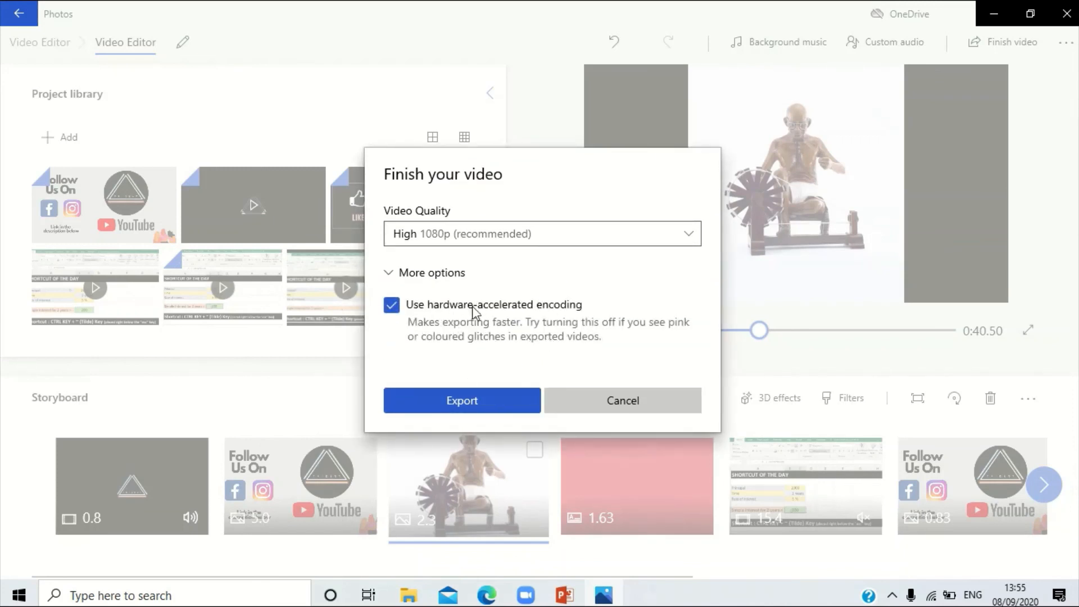
{"action": "left_click", "coordinate": [484, 406]}
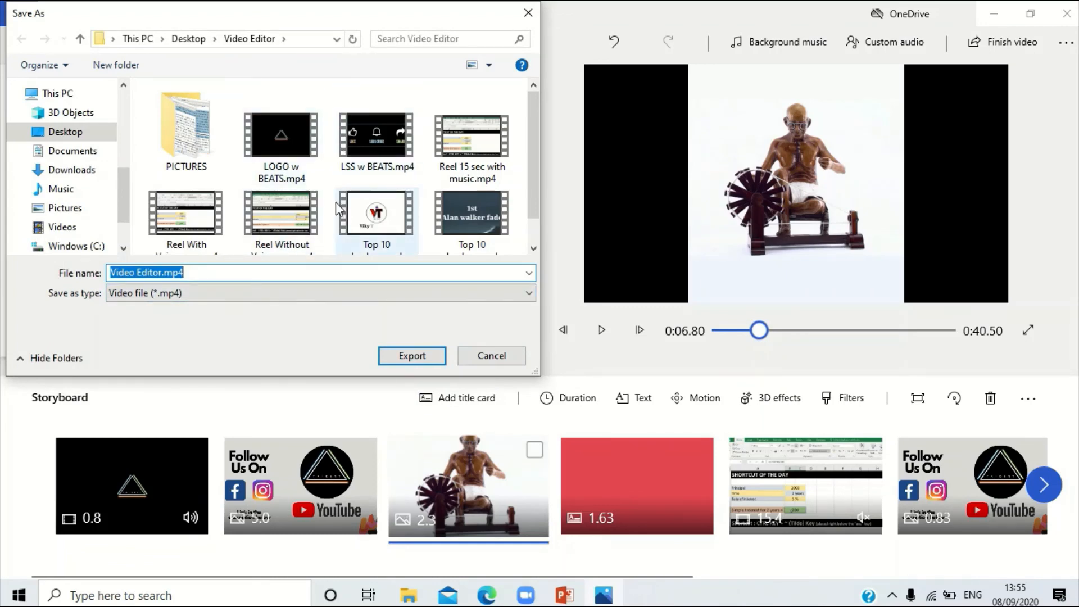
{"action": "left_click", "coordinate": [414, 358]}
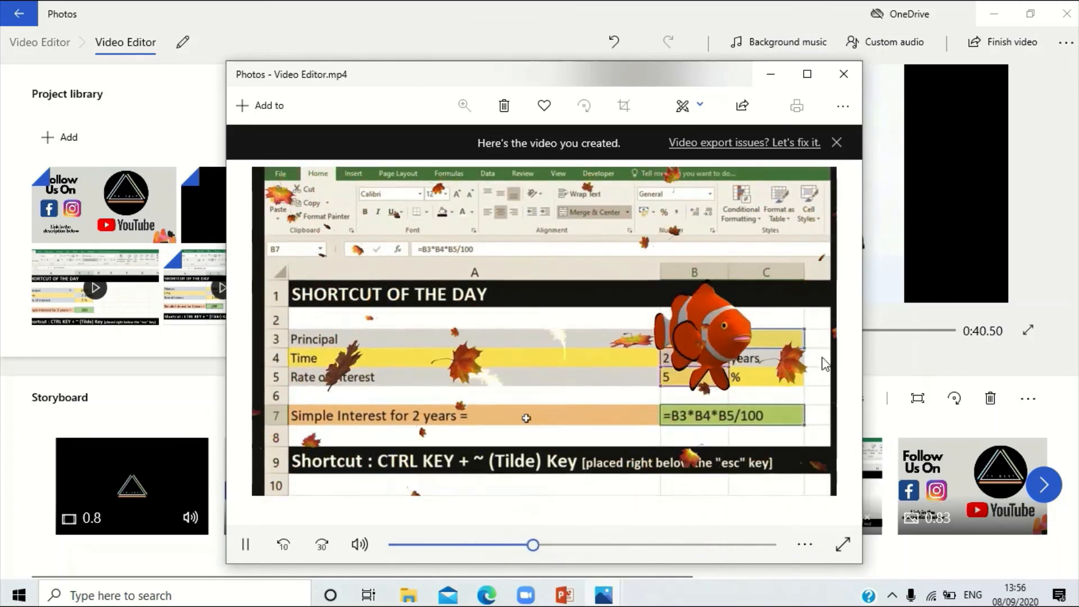
{"action": "left_click", "coordinate": [837, 73]}
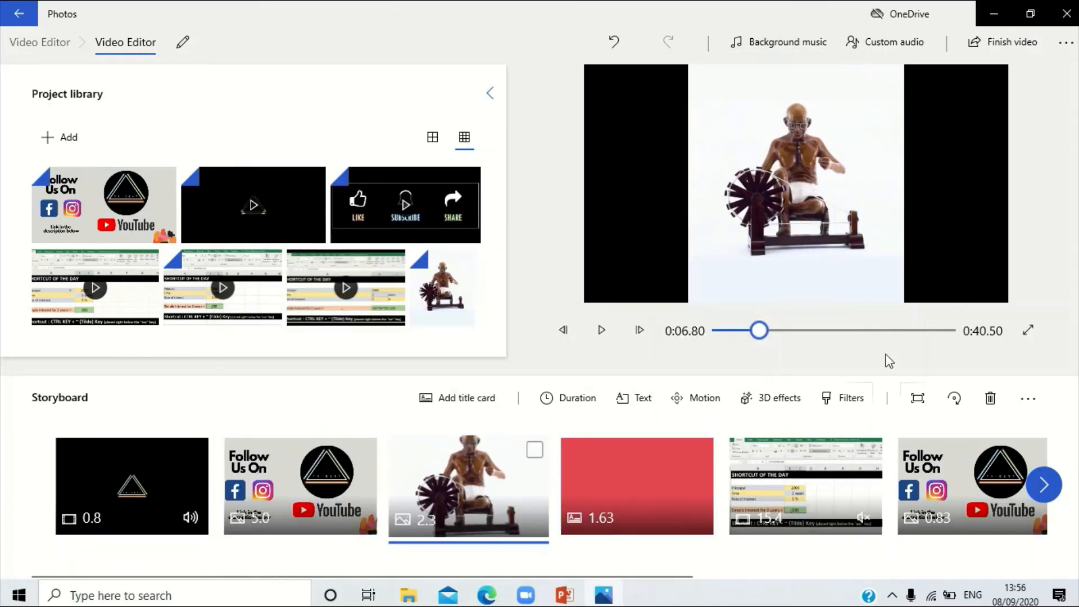